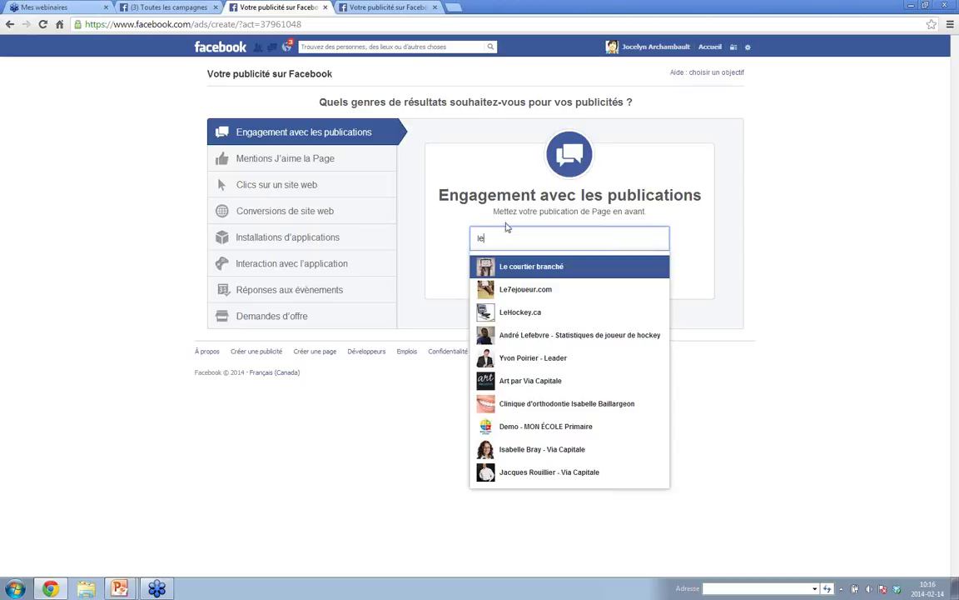
- Promote Le courtier branché's 'Exemple d'un bonne publication de Visite Libre' post and continue to ad text
left_click(495, 266)
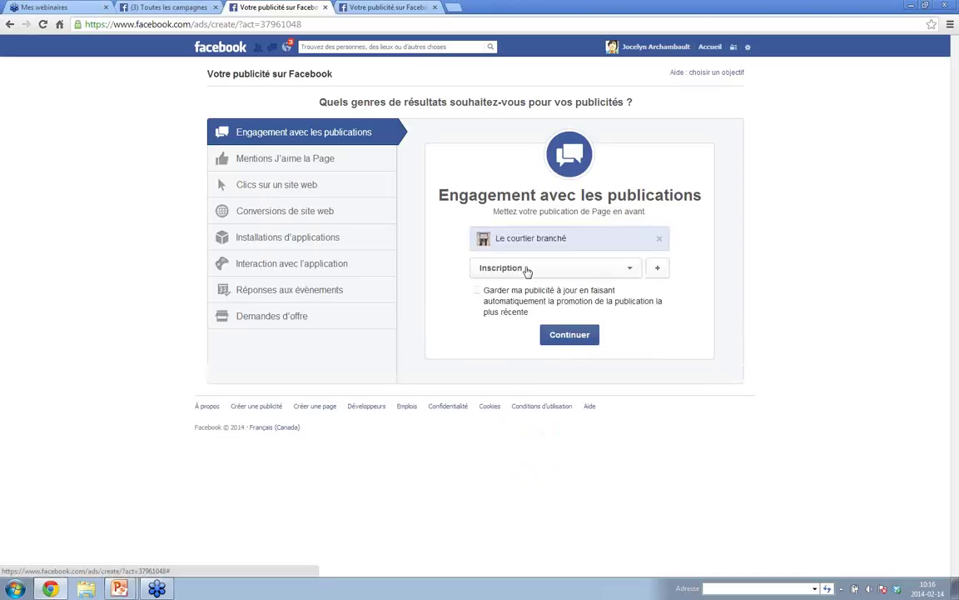
left_click(630, 273)
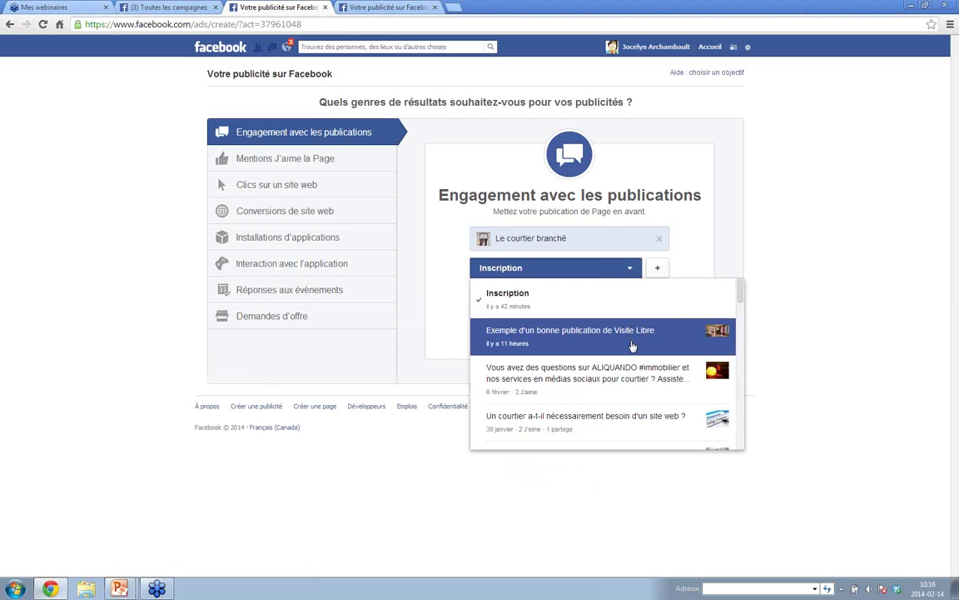
scroll(632, 346, "down", 2)
scroll(632, 346, "down", 2)
scroll(633, 346, "up", 5)
left_click(602, 331)
left_click(573, 341)
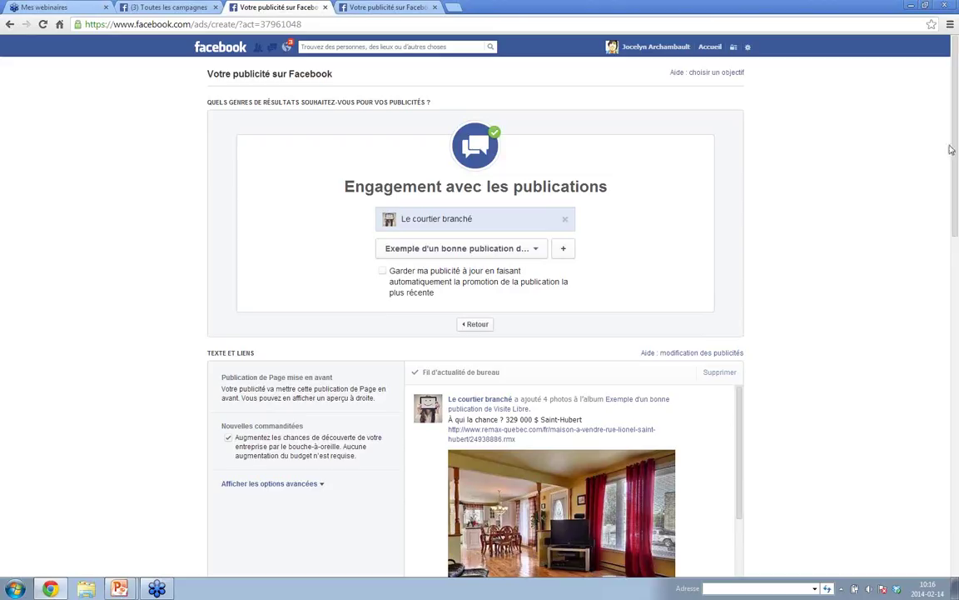
- Preview the ad in the right column and mobile news feed, then scroll down to Audience
left_click_drag(956, 152, 957, 234)
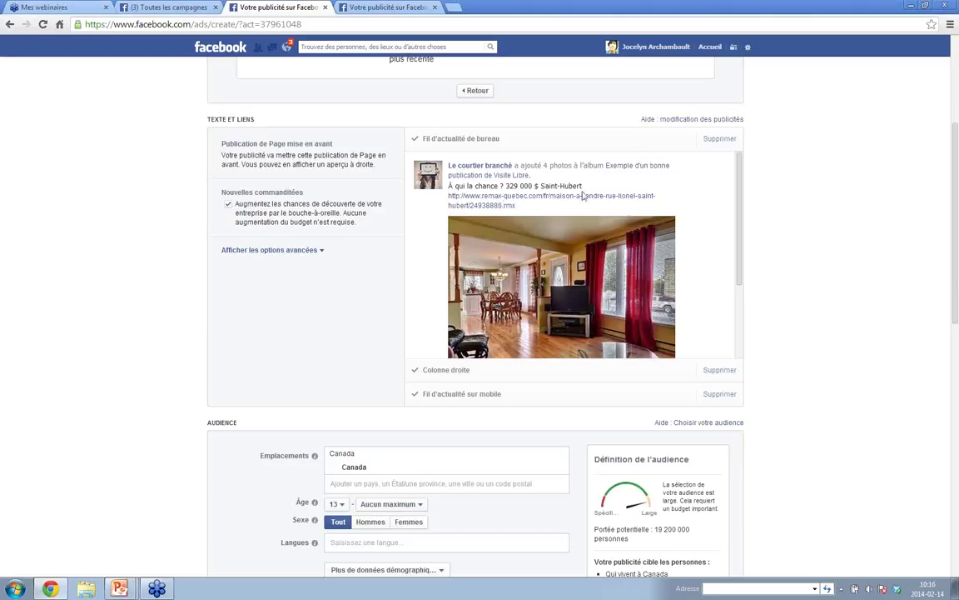
left_click_drag(740, 184, 737, 244)
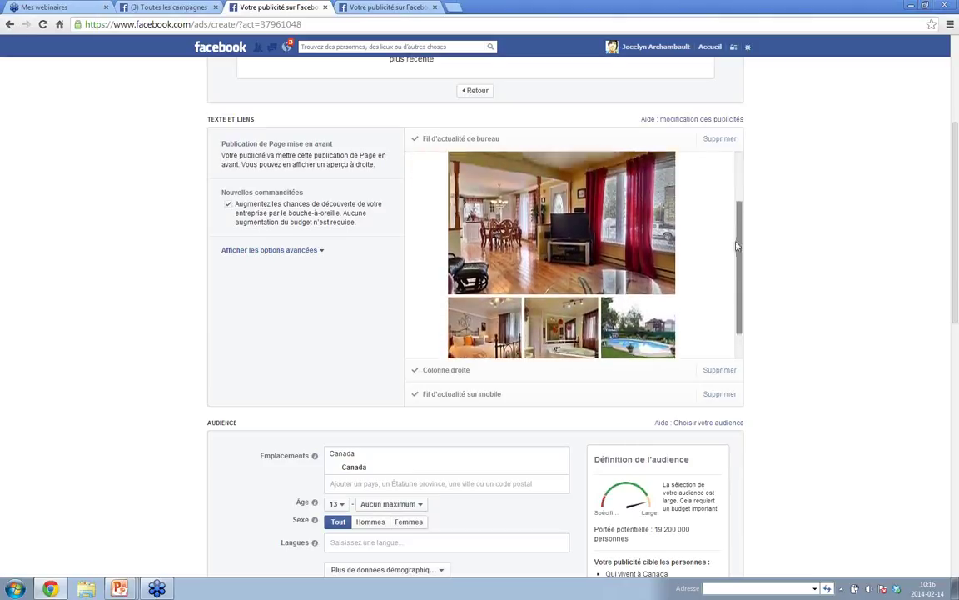
left_click(457, 372)
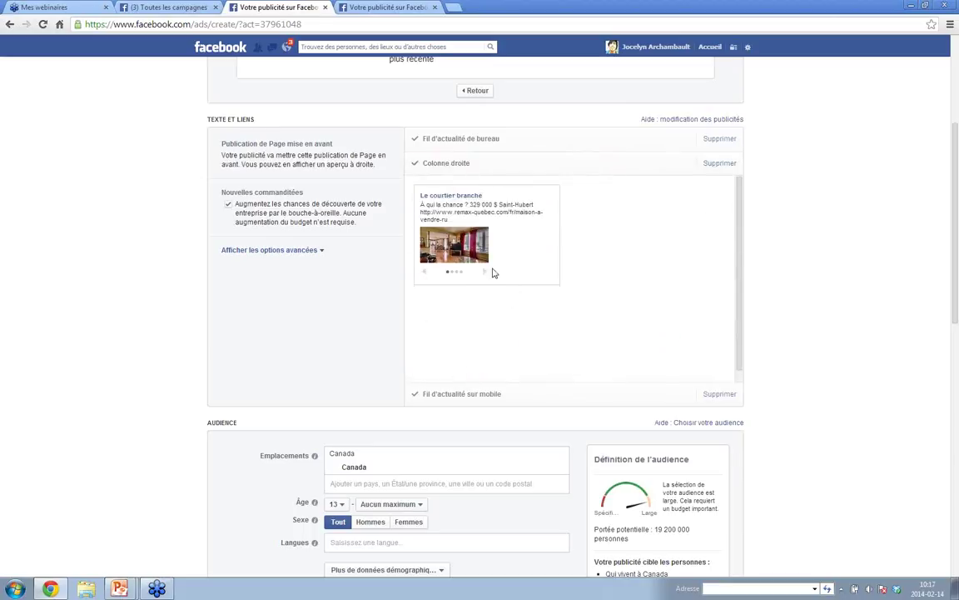
left_click(462, 394)
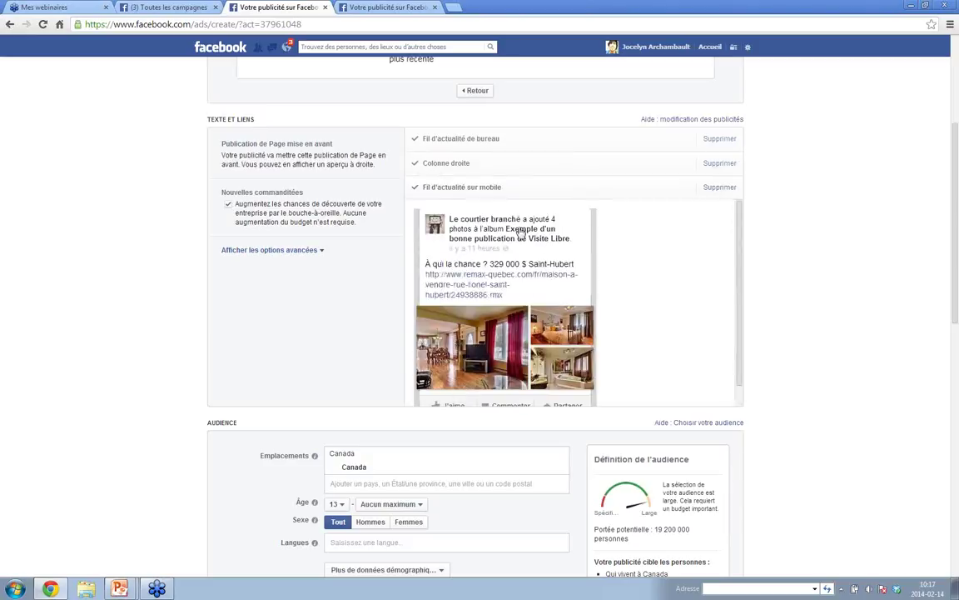
scroll(615, 282, "down", 1)
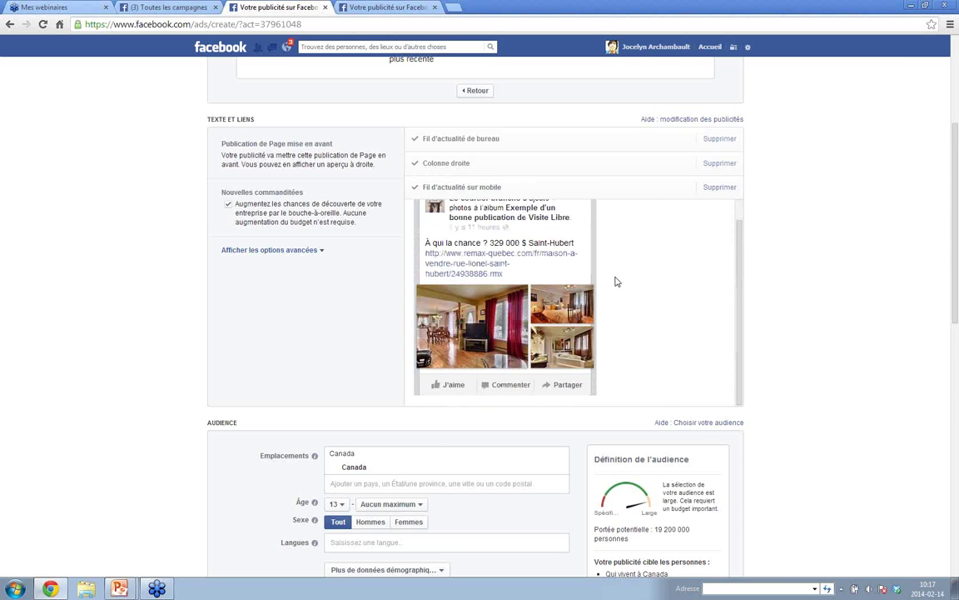
scroll(617, 279, "down", 2)
scroll(509, 280, "down", 1)
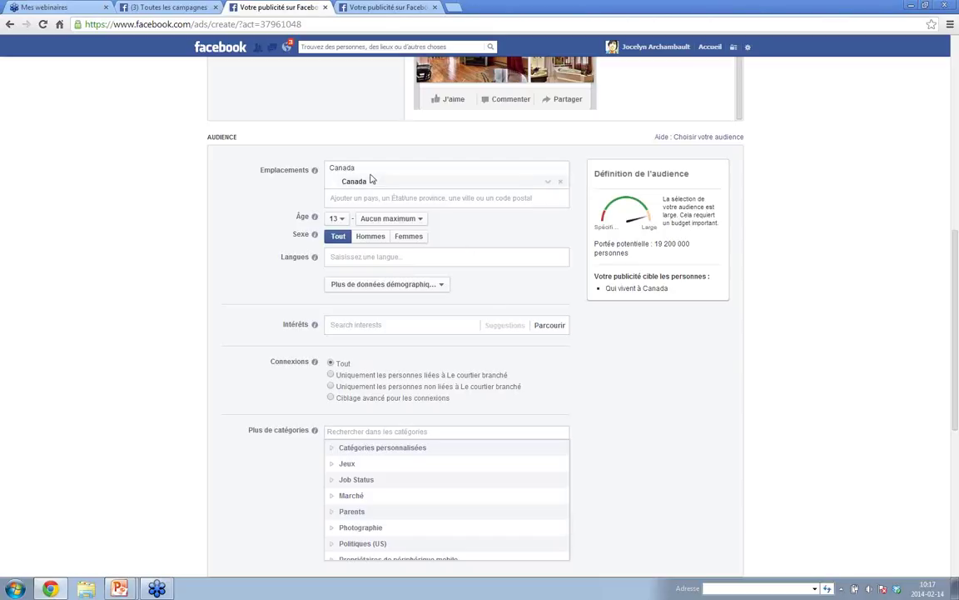
- Target the location Laval, Québec only, without any surrounding radius
type("laval")
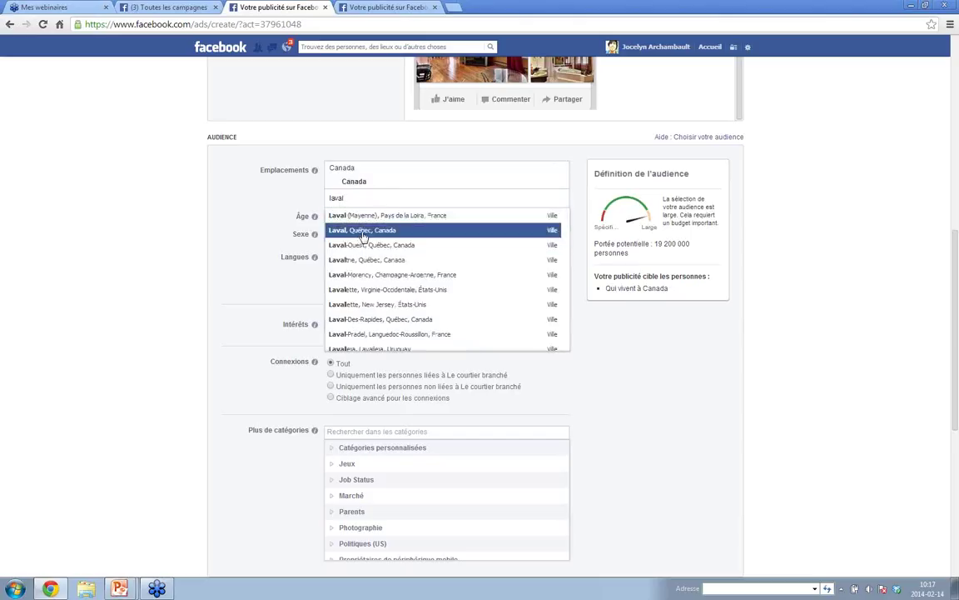
left_click(363, 234)
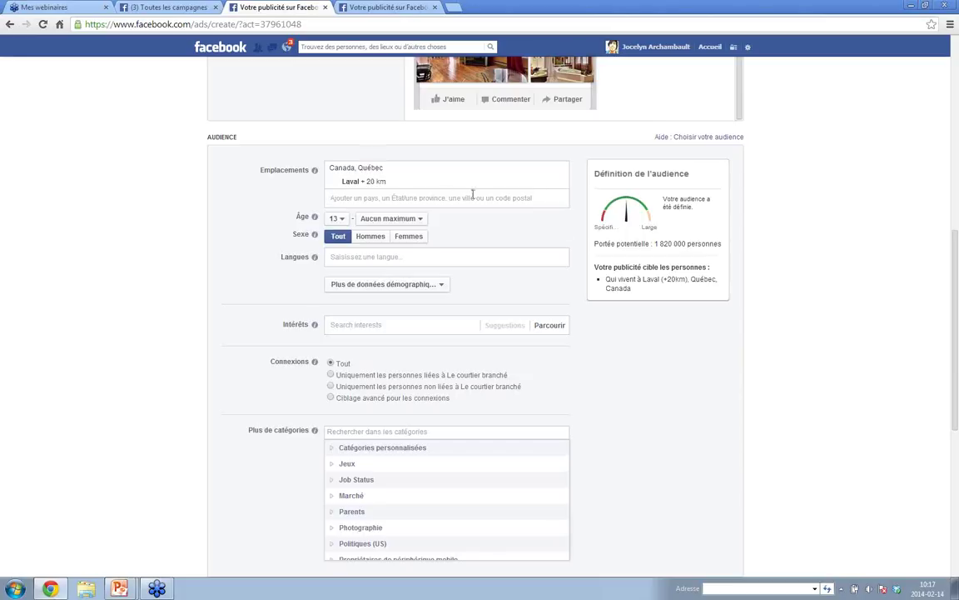
left_click(384, 183)
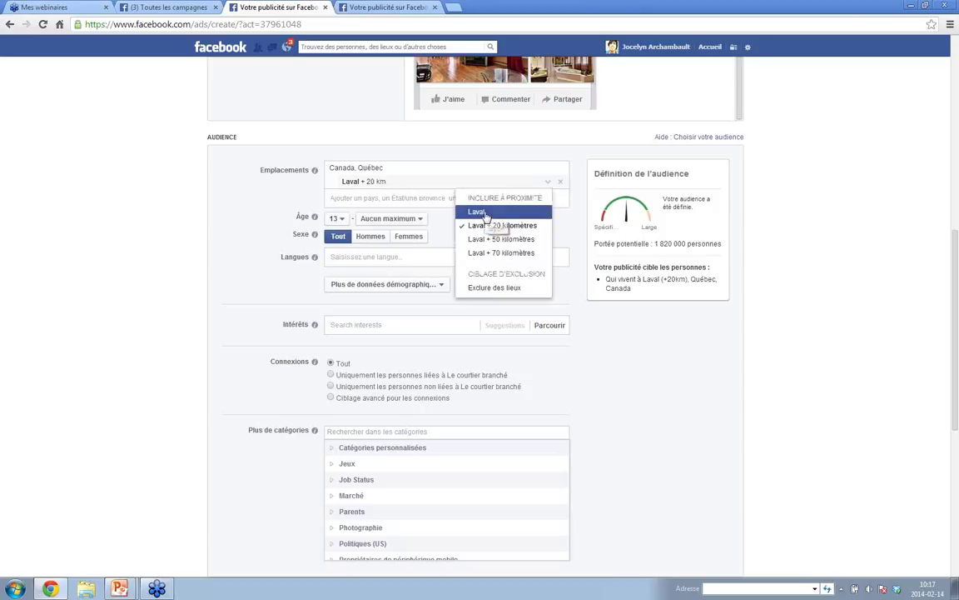
left_click(483, 214)
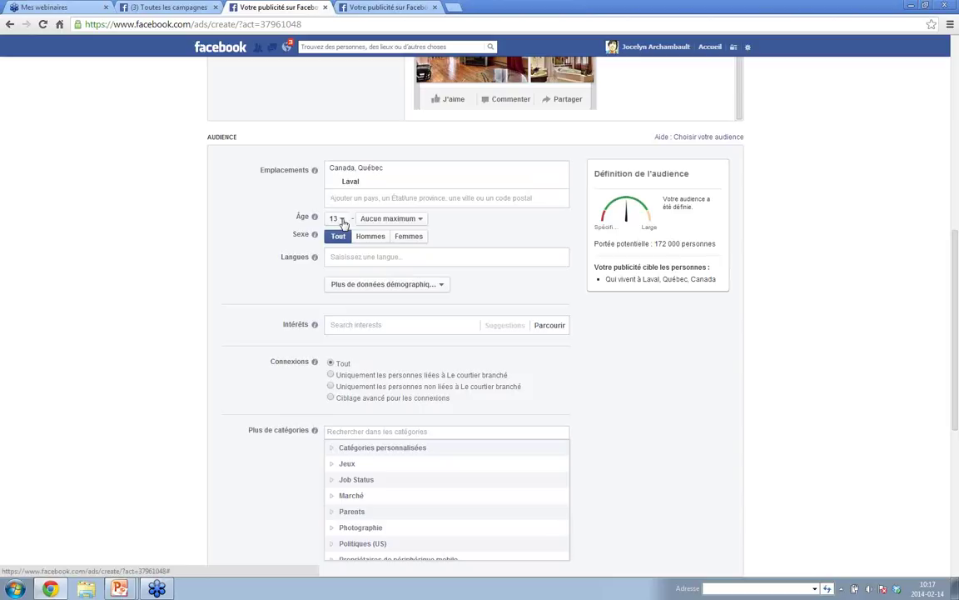
- Set the audience minimum age to 24 and restrict it to women (Femmes)
left_click(342, 220)
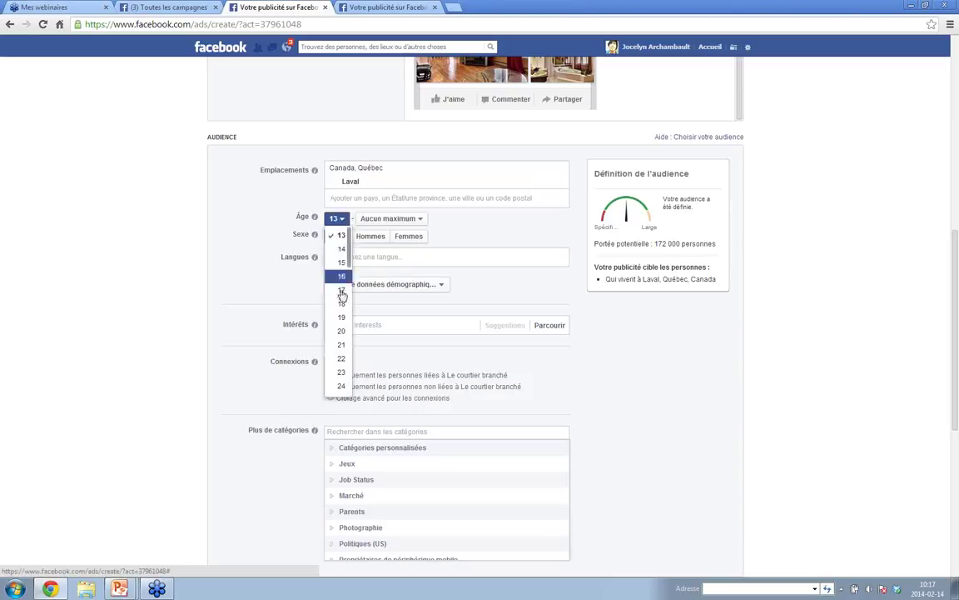
left_click(338, 387)
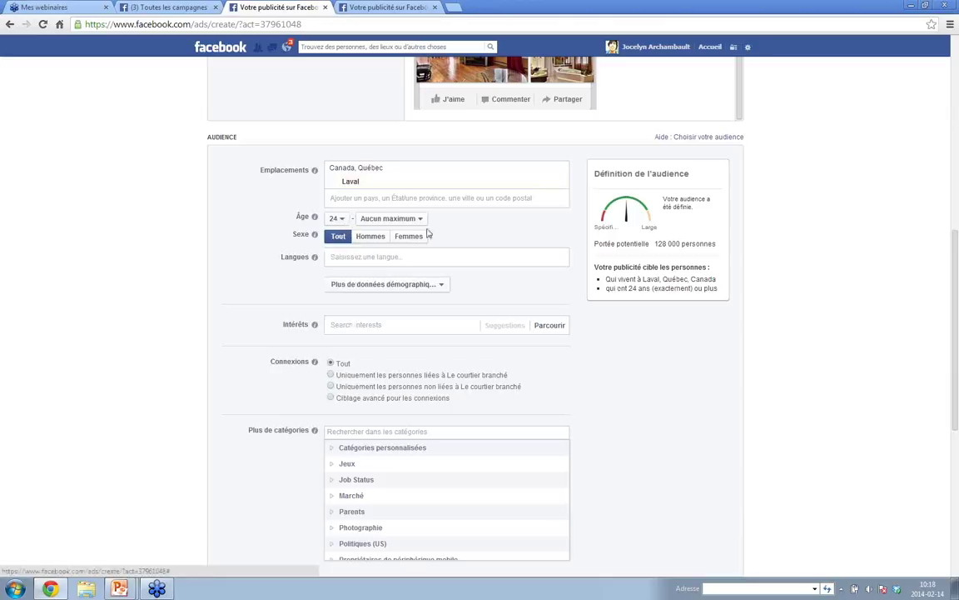
left_click_drag(654, 243, 722, 243)
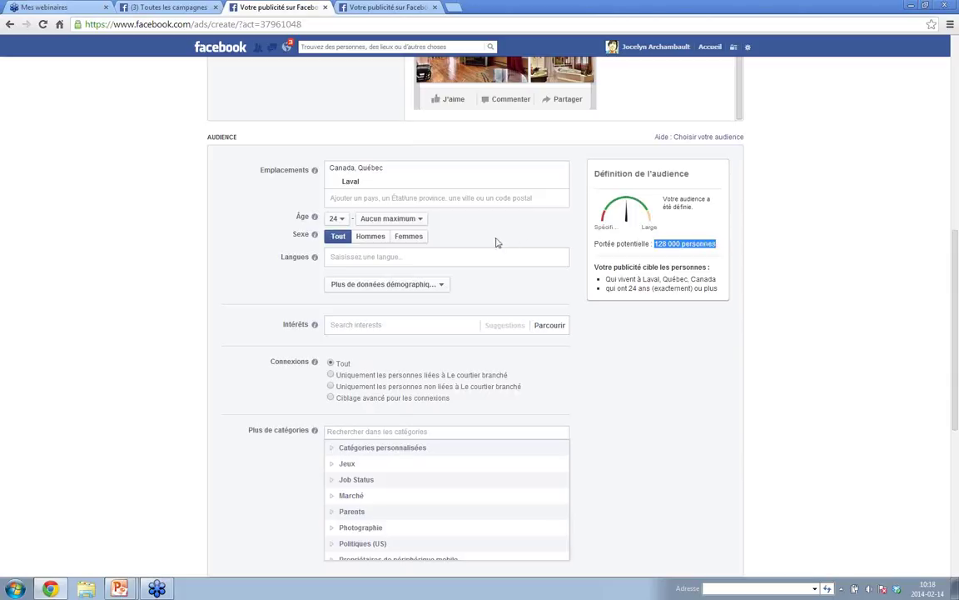
left_click(413, 238)
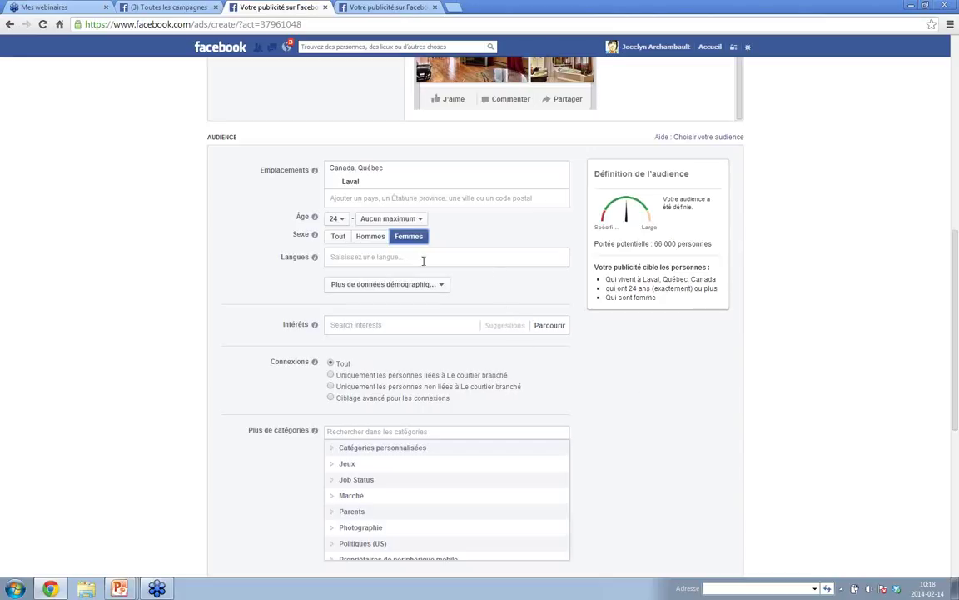
scroll(467, 271, "down", 1)
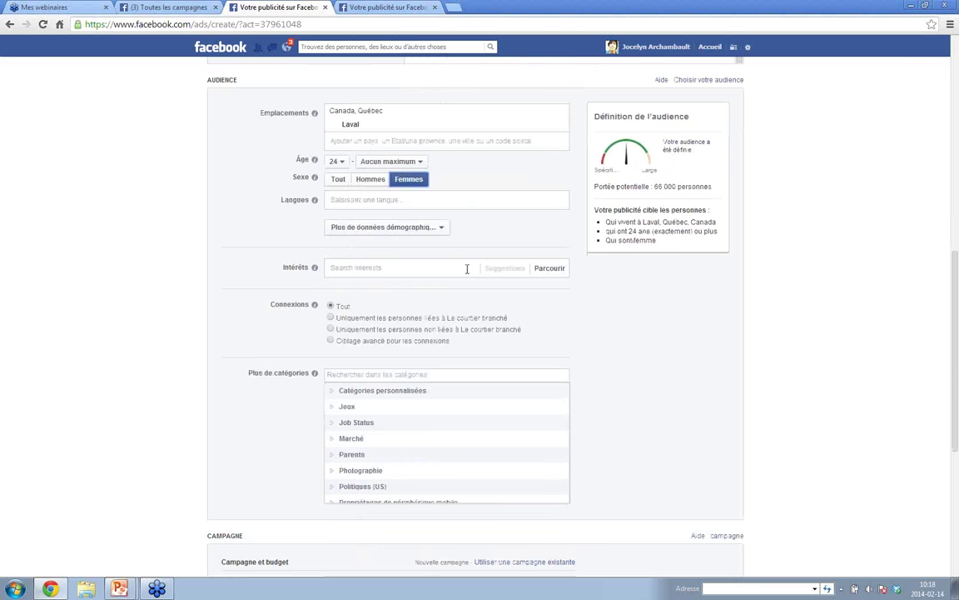
- Expand the Statut familial category under Plus de catégories, then scroll down to the Campagne section
scroll(467, 271, "down", 5)
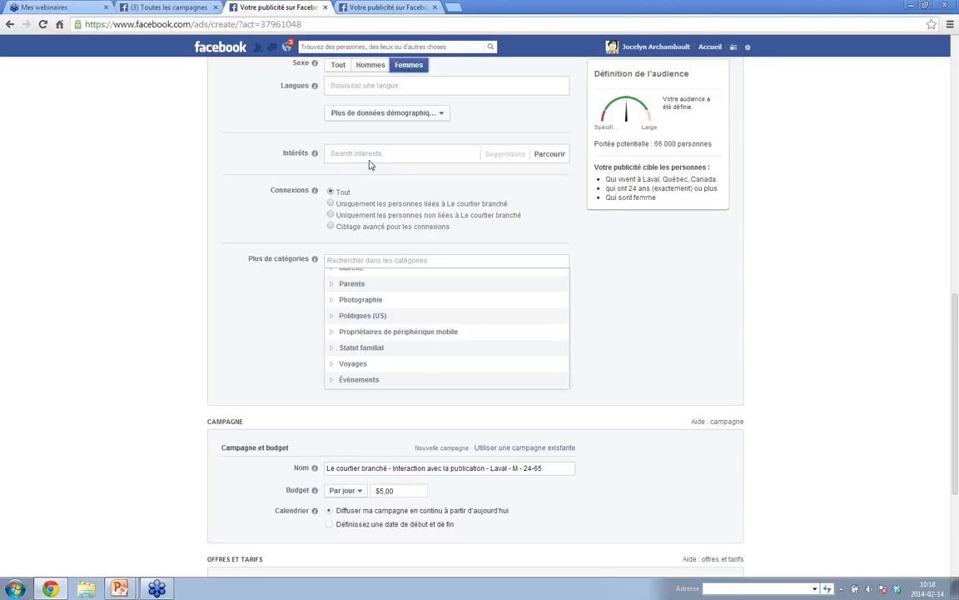
left_click(335, 350)
scroll(435, 335, "down", 3)
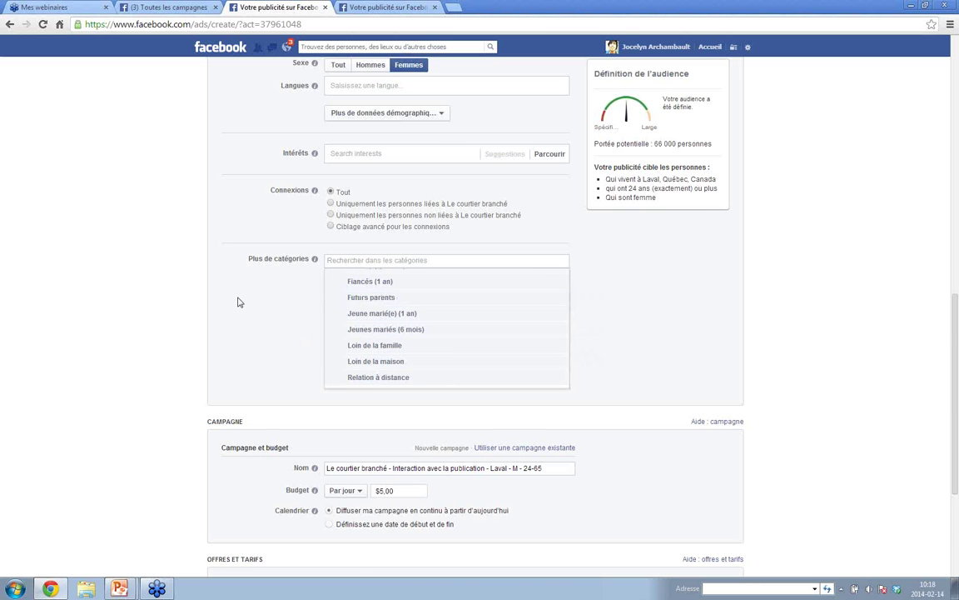
scroll(237, 301, "down", 3)
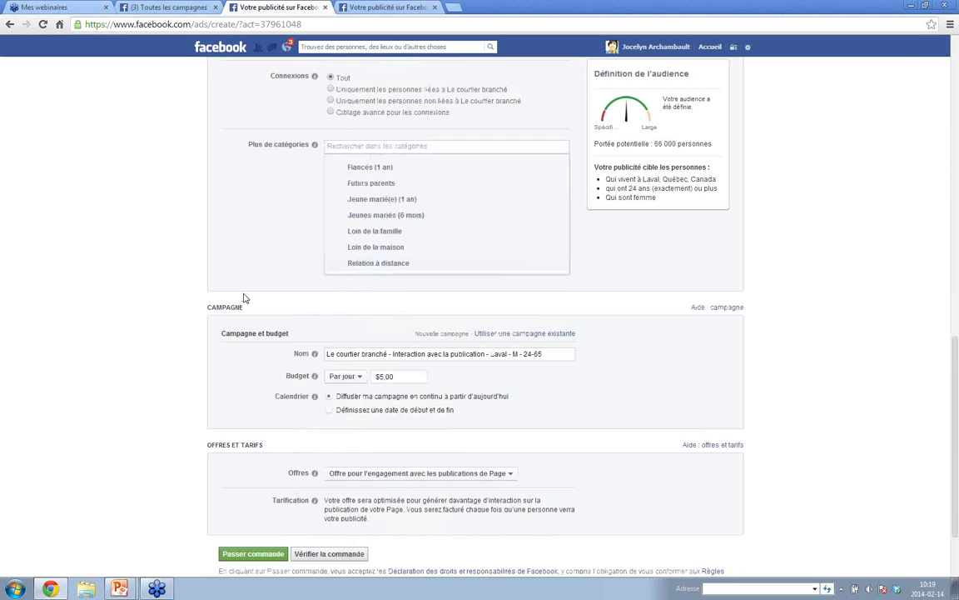
scroll(244, 298, "down", 3)
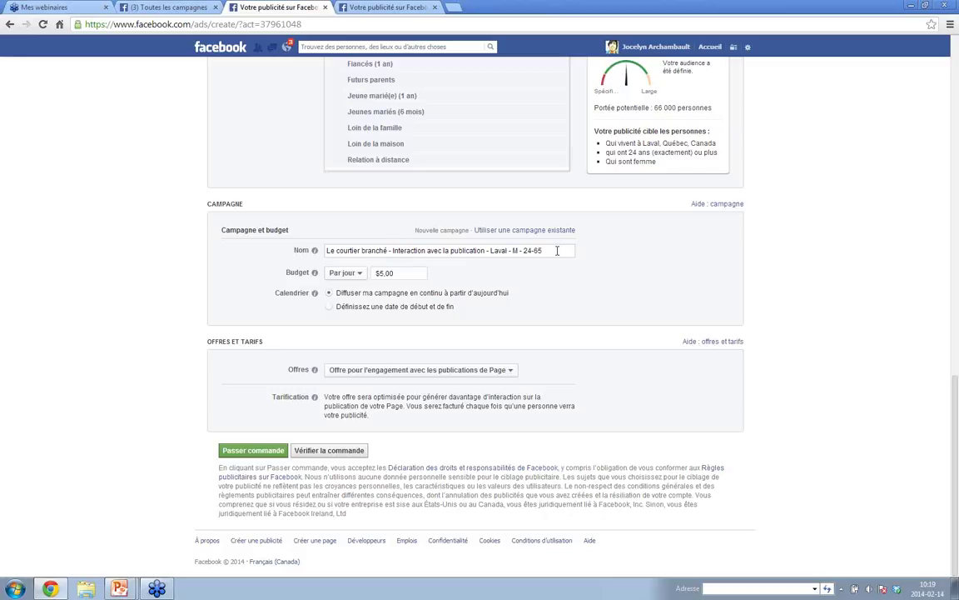
- Rename the campaign 'Visite libre no propriété Publication' and keep the budget as Par jour ($5.00)
left_click_drag(557, 250, 324, 255)
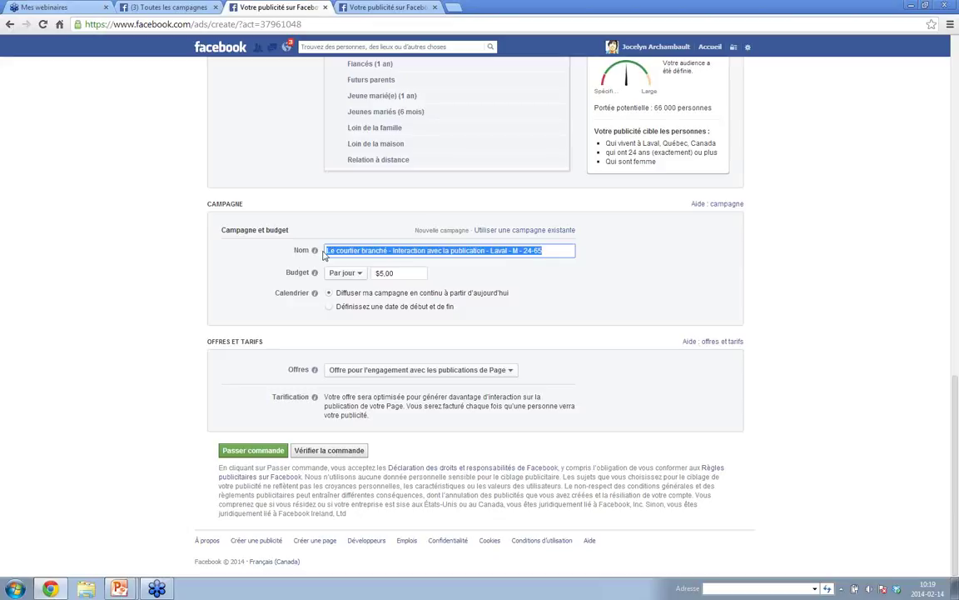
type("Vis")
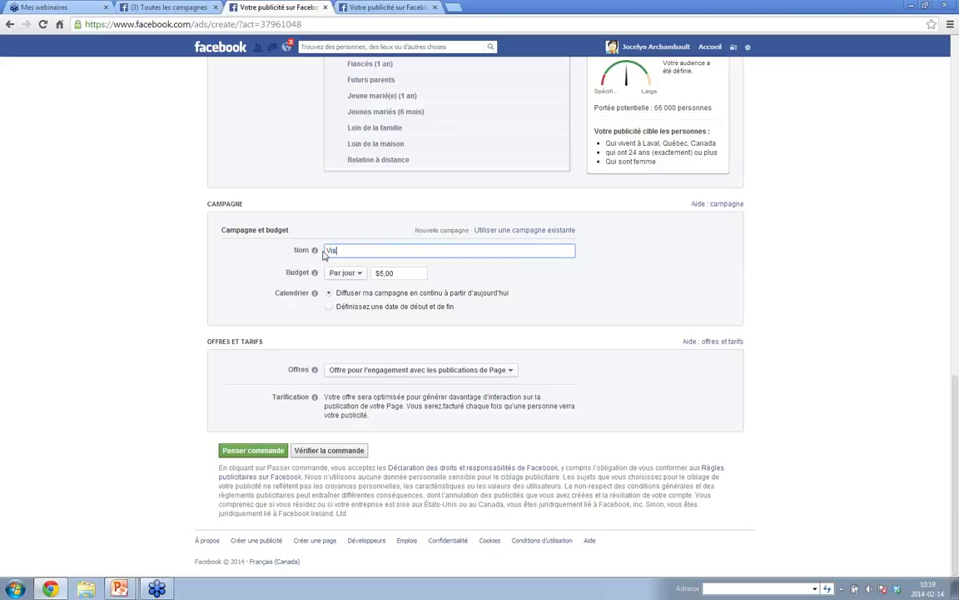
type("tte")
type(" libre no")
type(" Proj")
key("BackSpace")
key("BackSpace")
key("BackSpace")
key("BackSpace")
type("propriété")
type("Publication")
left_click(357, 274)
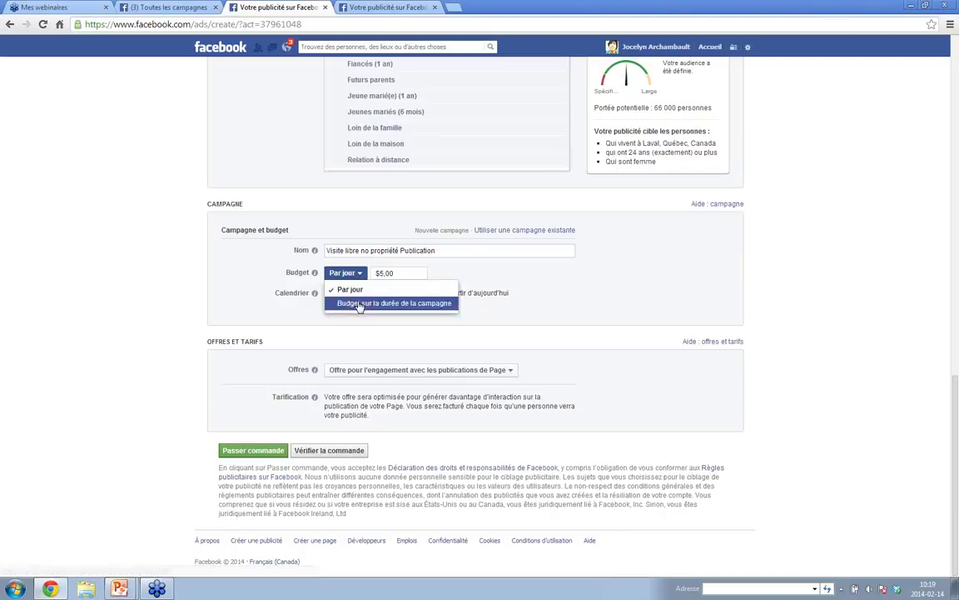
left_click(360, 276)
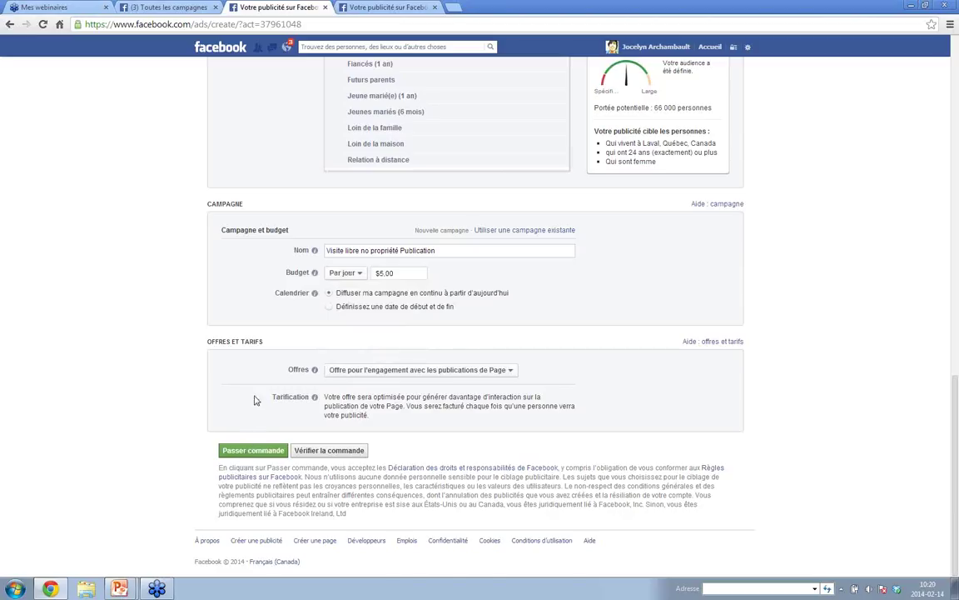
- Leave the unsaved ad draft for the Facebook home feed, confirming Quitter cette page
scroll(256, 395, "up", 5)
scroll(256, 394, "up", 2)
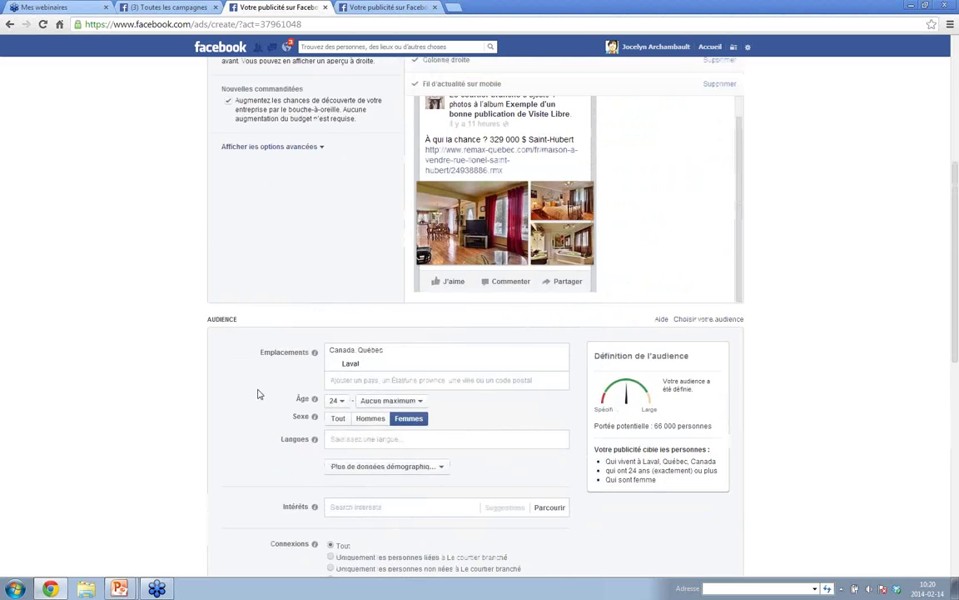
scroll(258, 394, "up", 3)
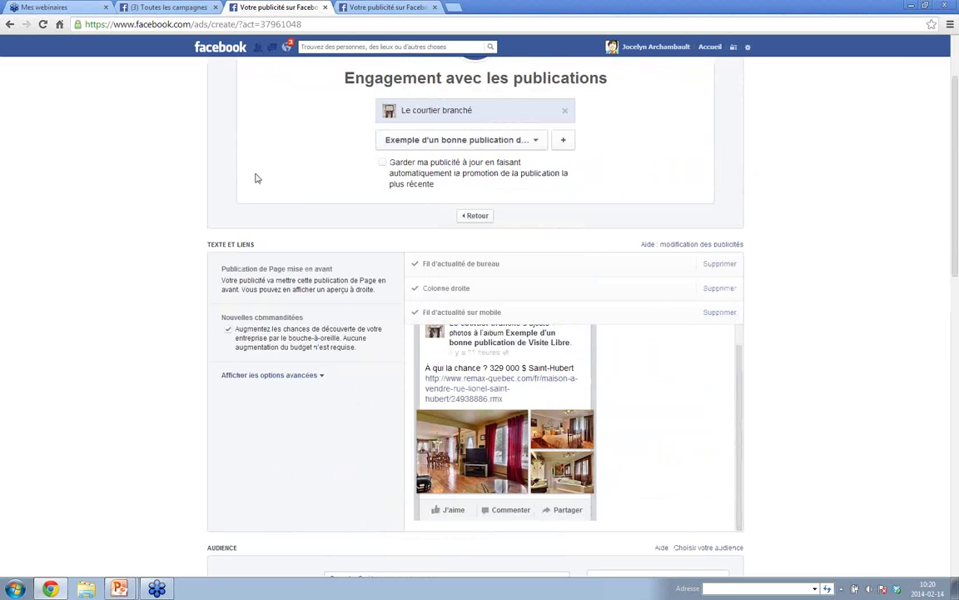
left_click(221, 50)
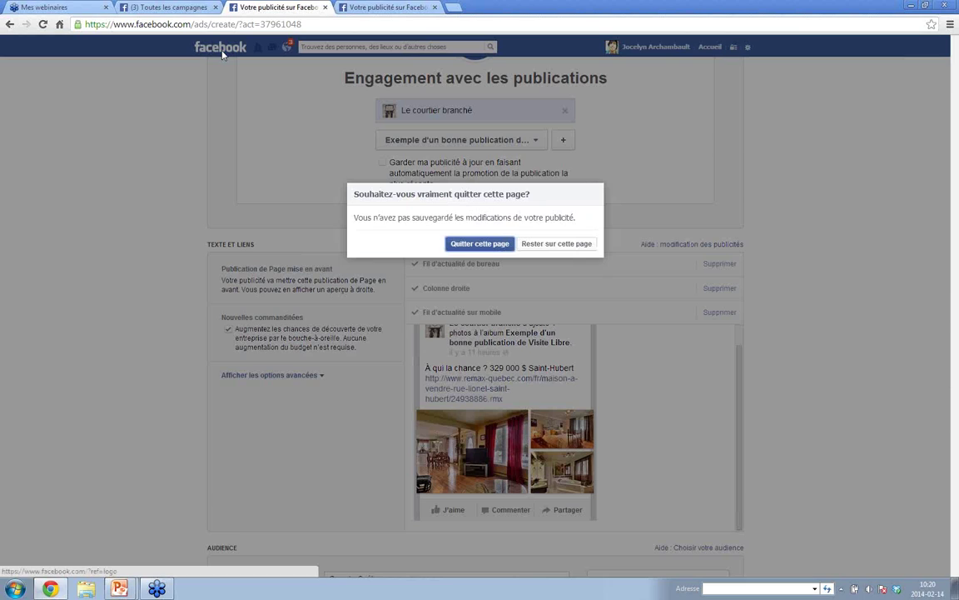
left_click(489, 244)
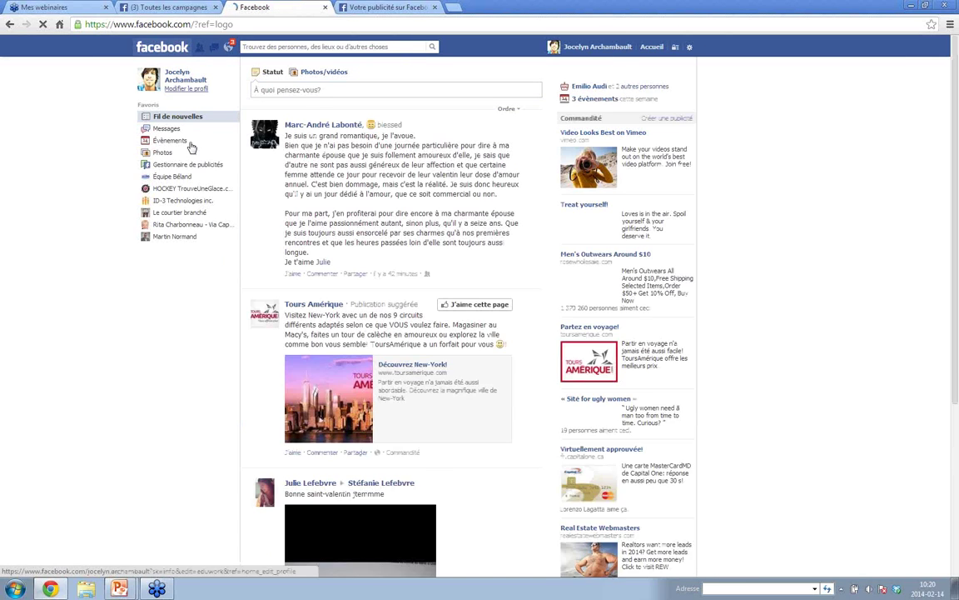
- Review the first campaign's details, then change its status from Actif to En pause
left_click(190, 165)
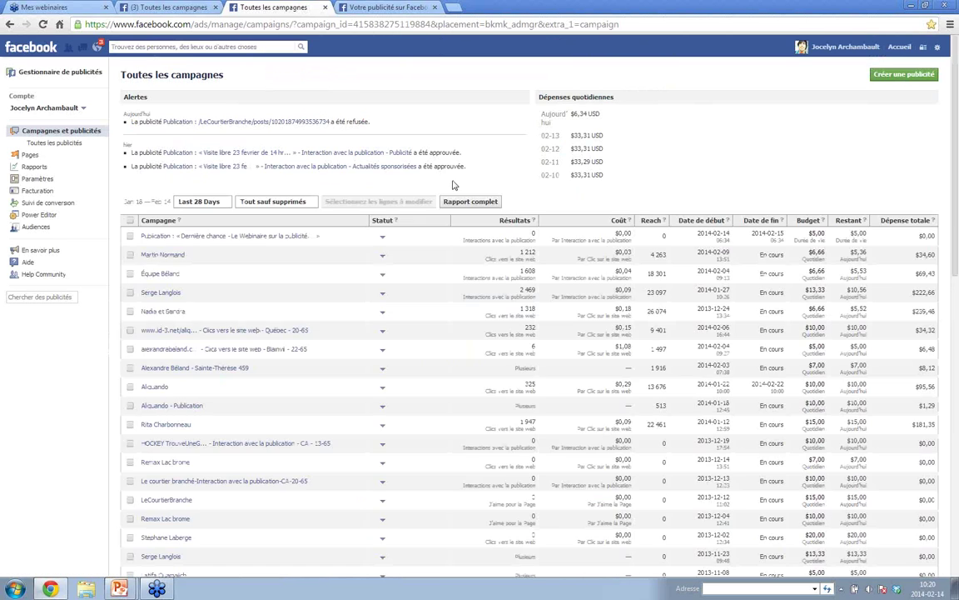
left_click(258, 238)
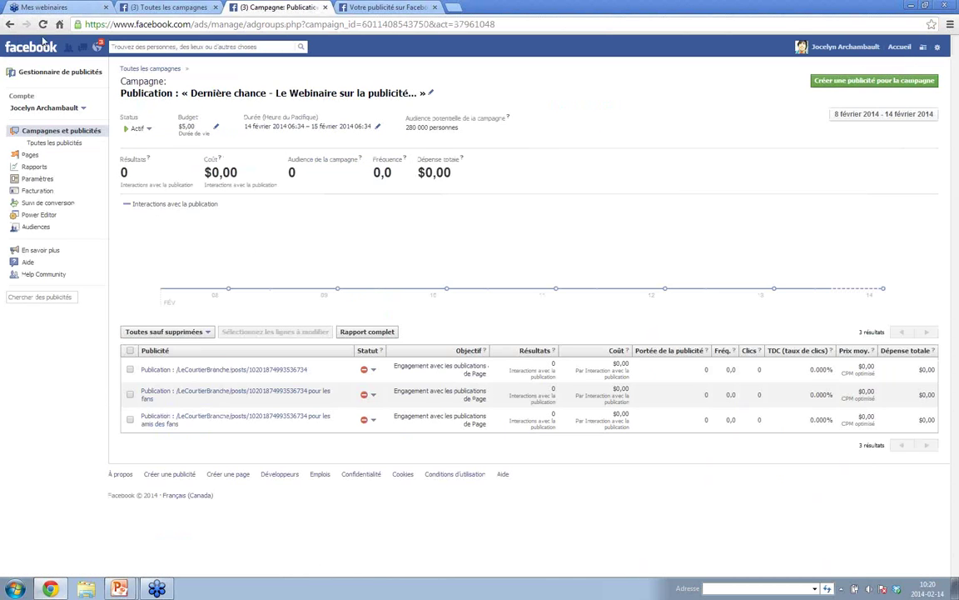
left_click(10, 25)
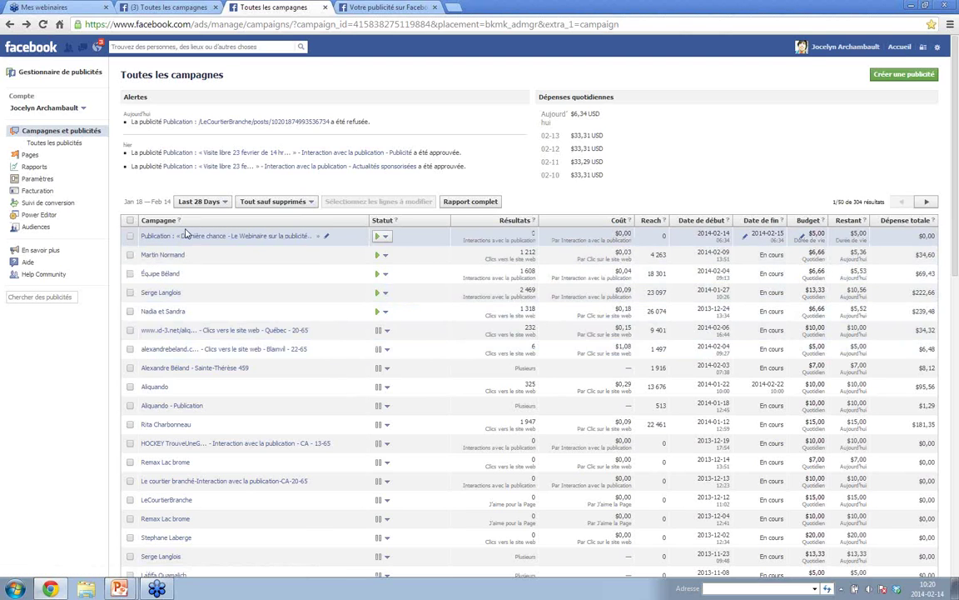
left_click(382, 236)
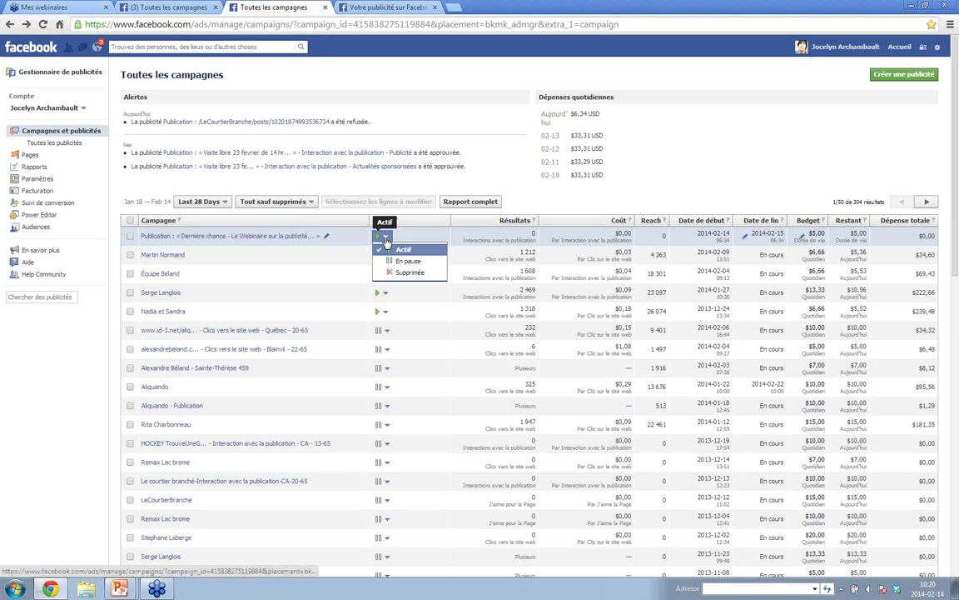
left_click(392, 261)
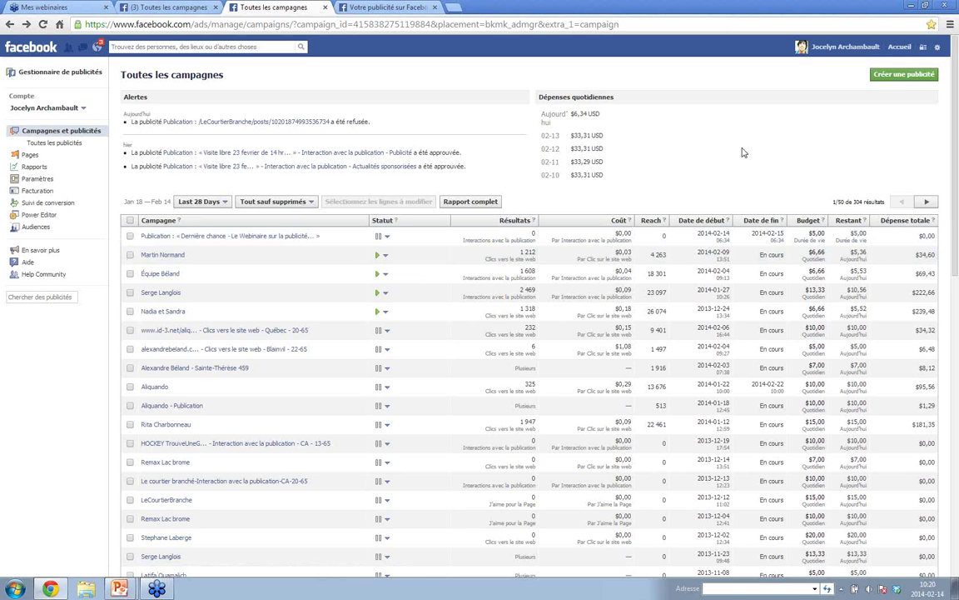
left_click(896, 77)
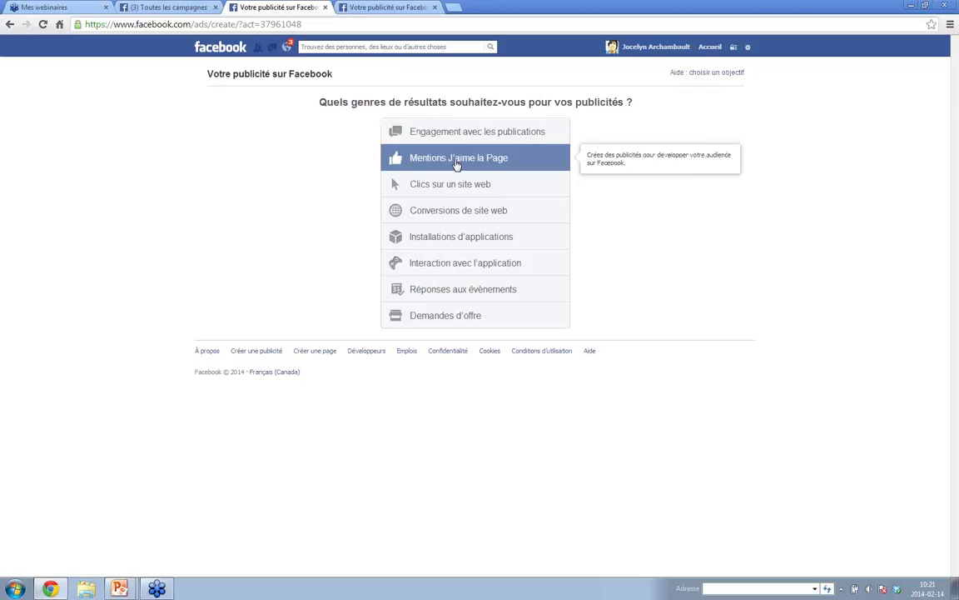
- Choose the Mentions J'aime la Page objective and select the Le courtier branché page
left_click(456, 164)
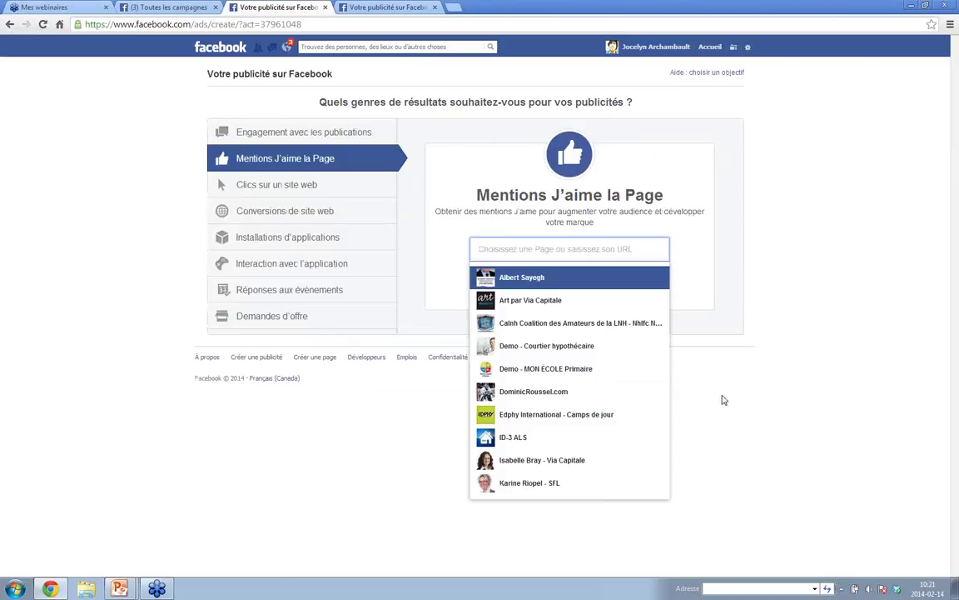
left_click_drag(486, 241, 537, 262)
type("le")
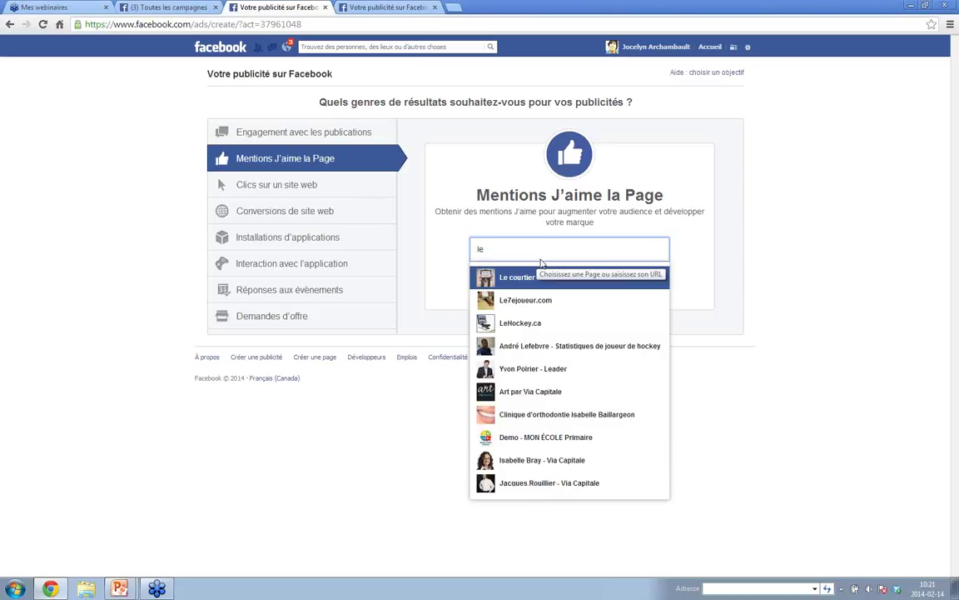
left_click(509, 279)
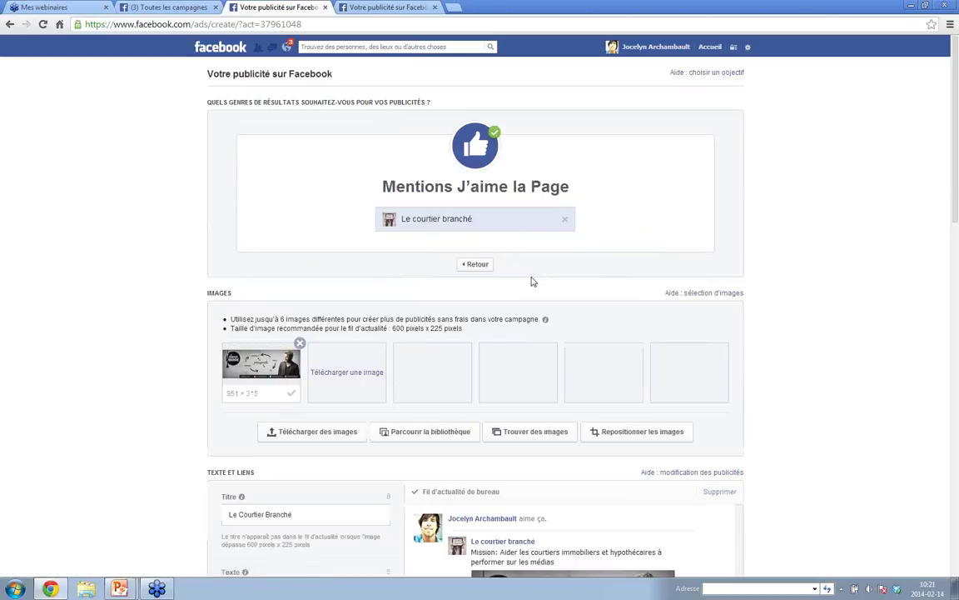
- Scroll through the new ad's text and preview, then bring up the Télécharger une image file chooser
left_click(842, 590)
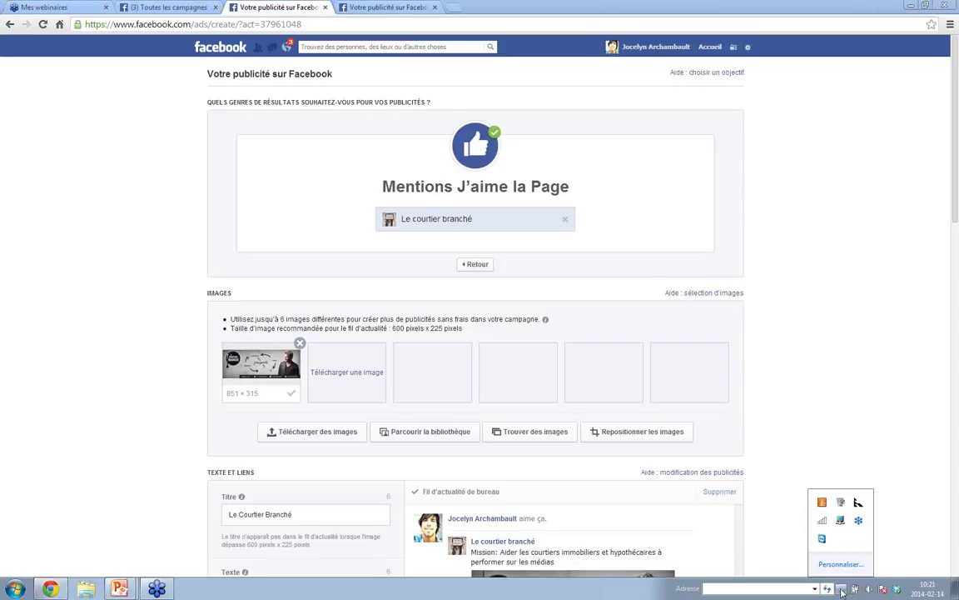
left_click(748, 385)
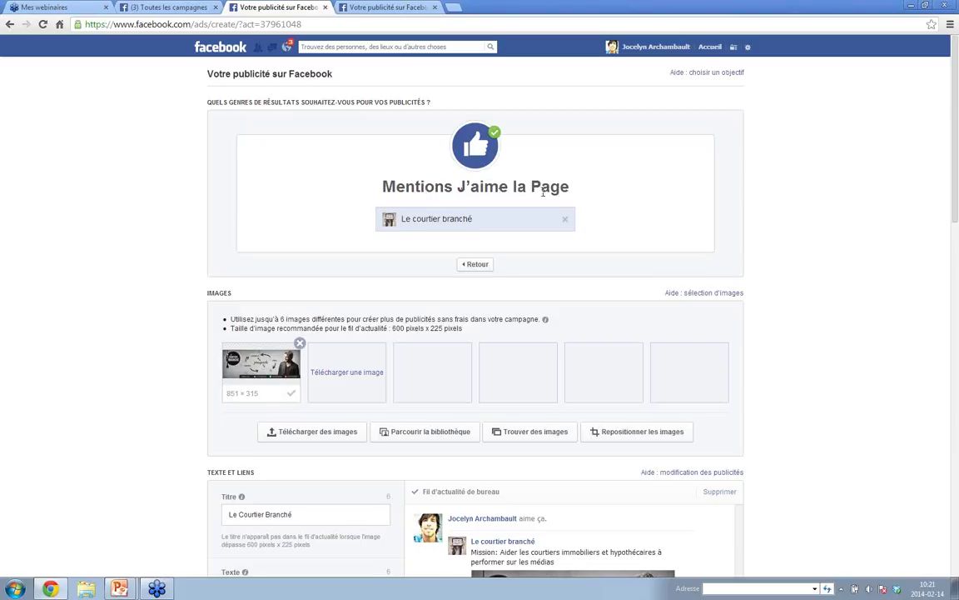
scroll(863, 206, "down", 1)
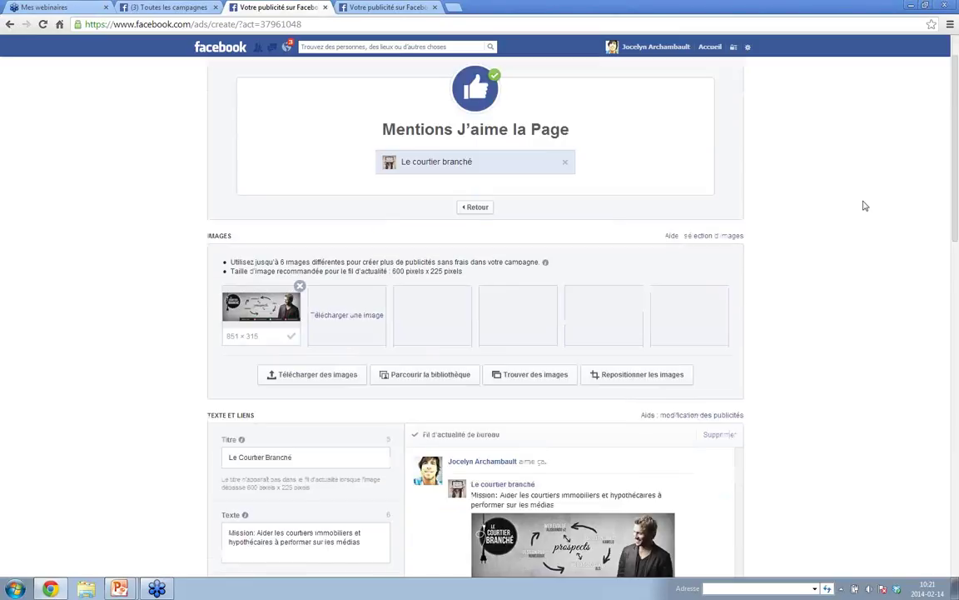
scroll(864, 206, "down", 2)
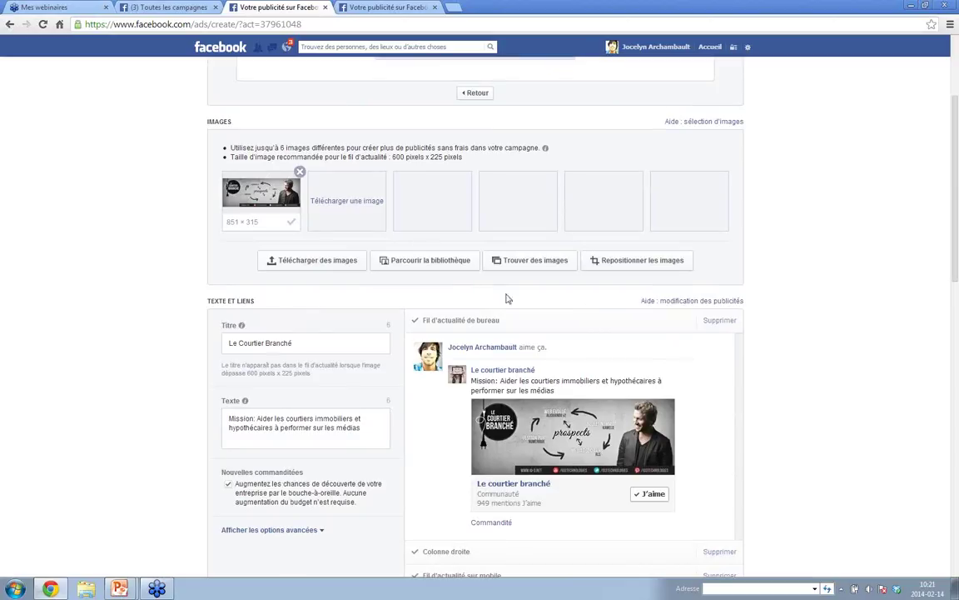
scroll(955, 197, "down", 1)
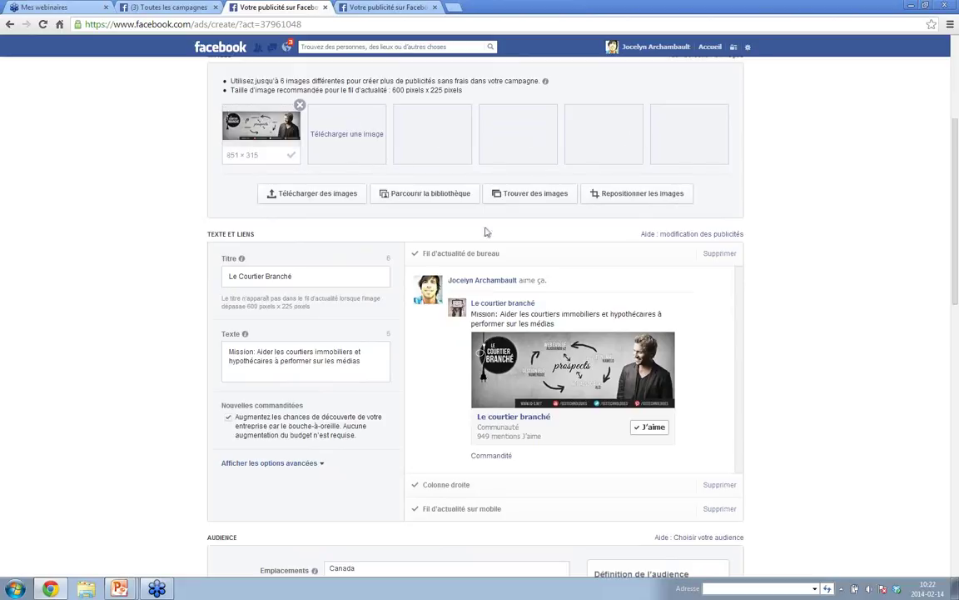
left_click(841, 588)
left_click(740, 260)
left_click(349, 137)
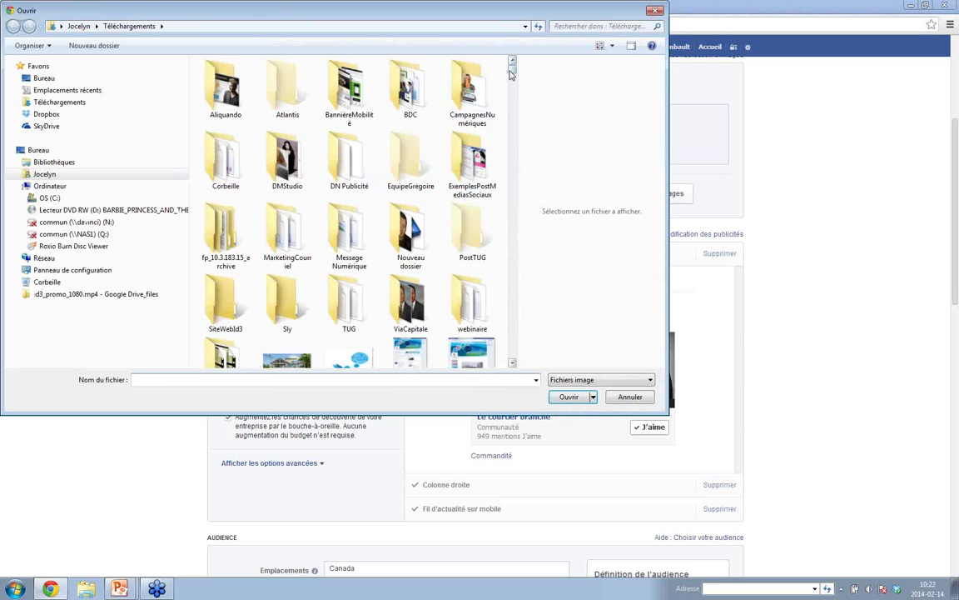
- Upload the website screenshot ScreenShot1149.jpg as an ad image
scroll(460, 65, "down", 5)
left_click_drag(514, 99, 512, 314)
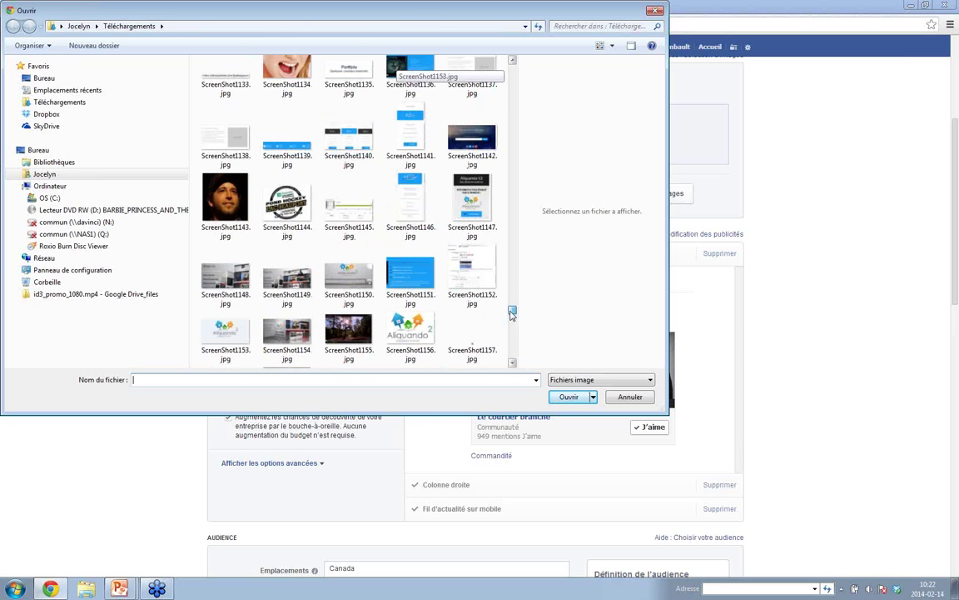
left_click(284, 285)
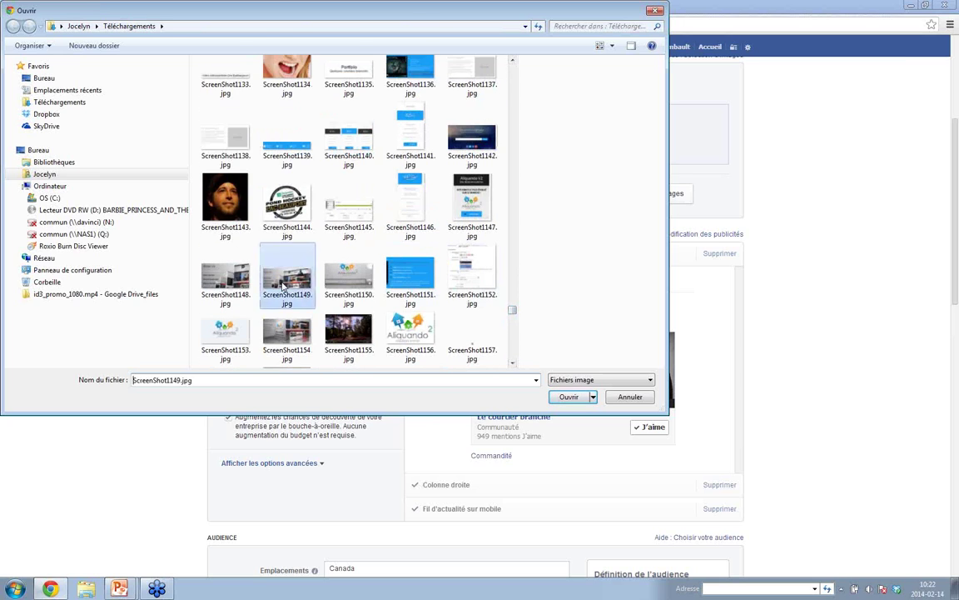
left_click(566, 396)
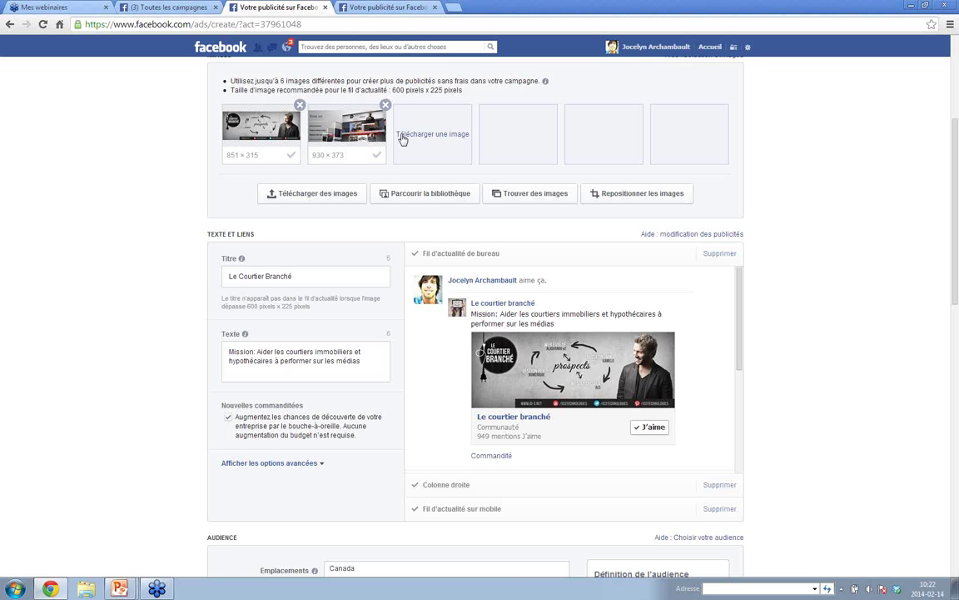
- Upload the three listing photos ScreenShot1285.jpg, ScreenShot1286.jpg and ScreenShot1287.jpg together
left_click(323, 197)
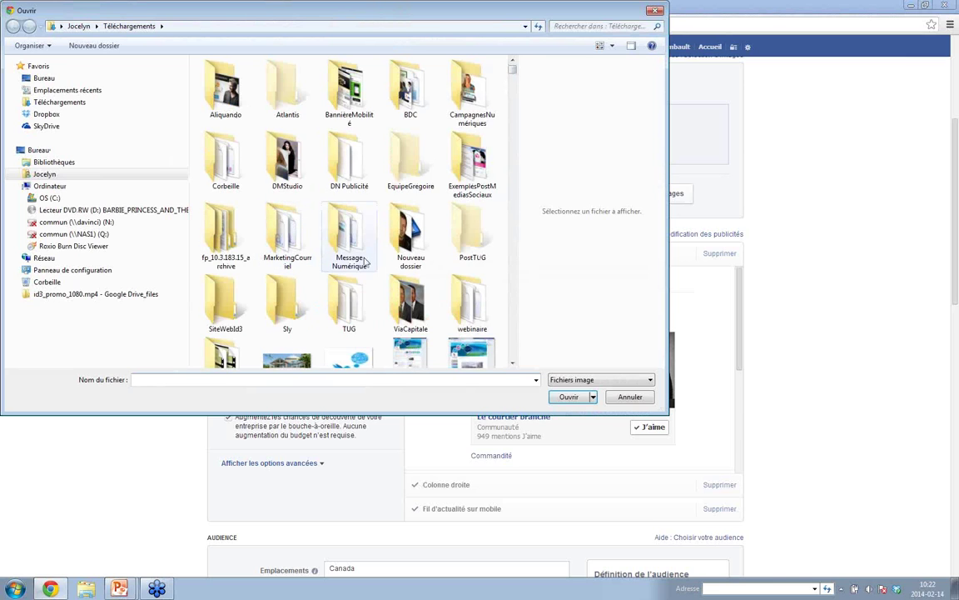
left_click(350, 295)
scroll(350, 295, "down", 5)
left_click(285, 83)
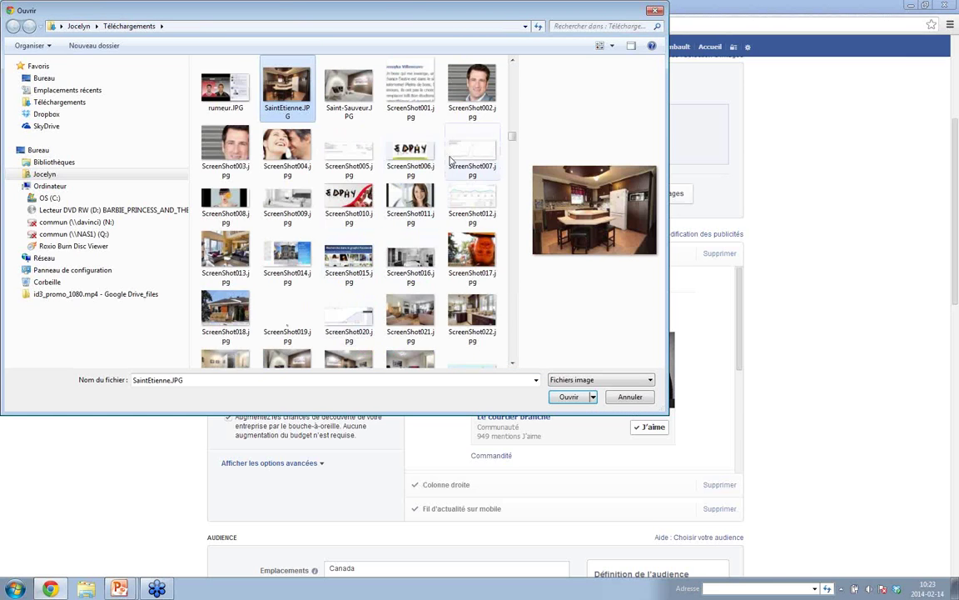
left_click(512, 182)
left_click_drag(512, 181, 512, 334)
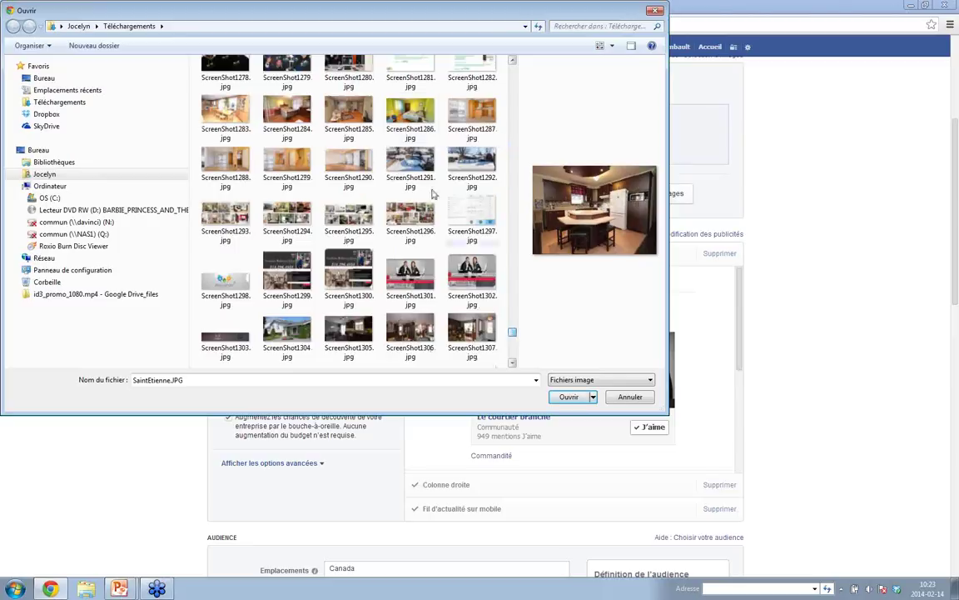
left_click(341, 114)
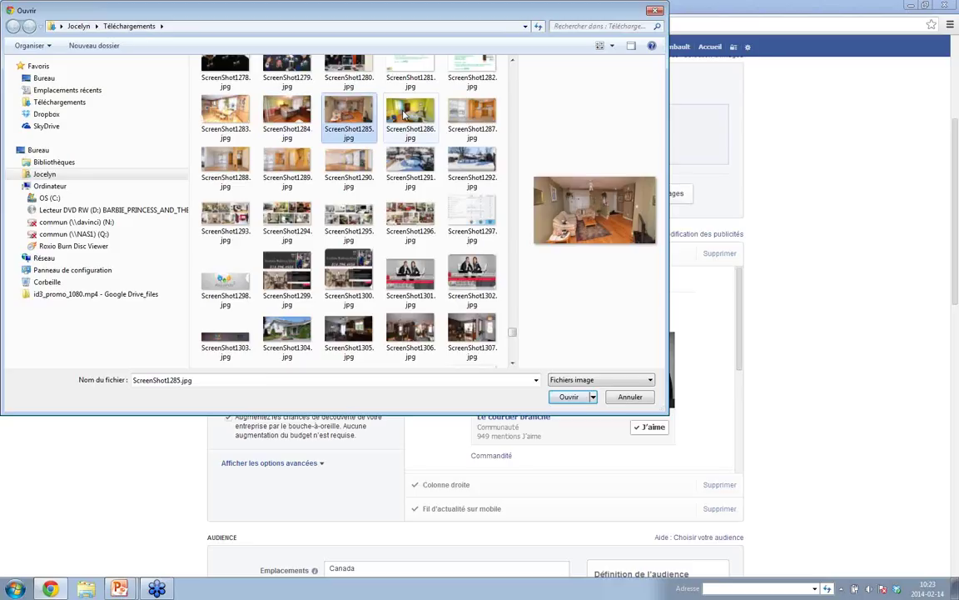
left_click(405, 115, "ctrl")
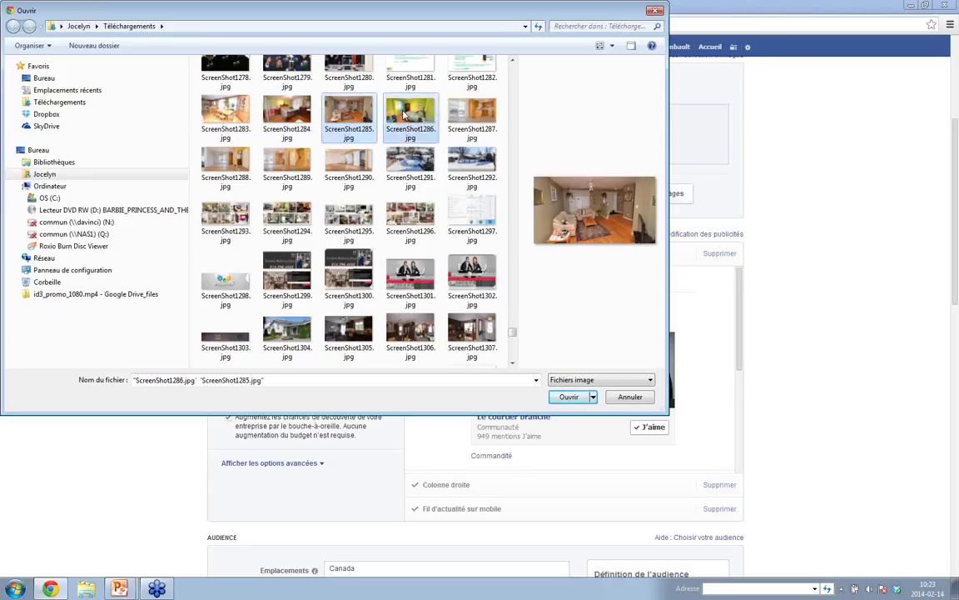
left_click(466, 115, "ctrl")
left_click(569, 396)
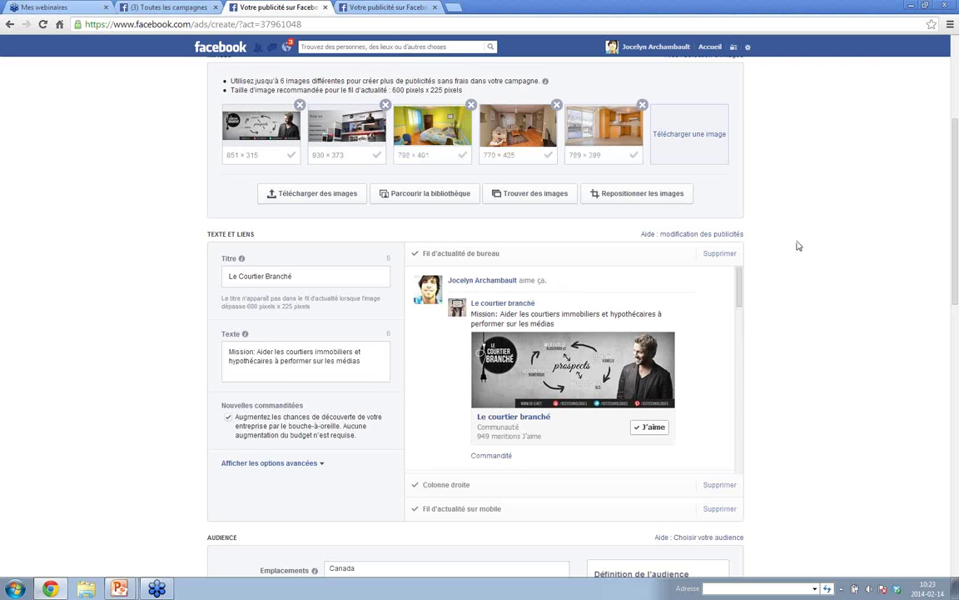
scroll(798, 245, "up", 3)
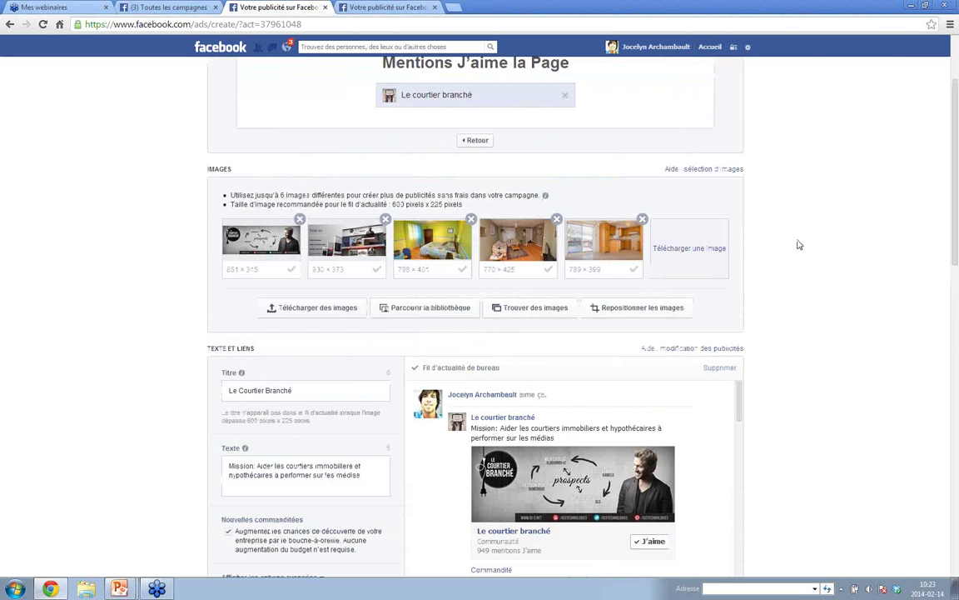
- Expand the right-column ad previews
scroll(797, 245, "down", 3)
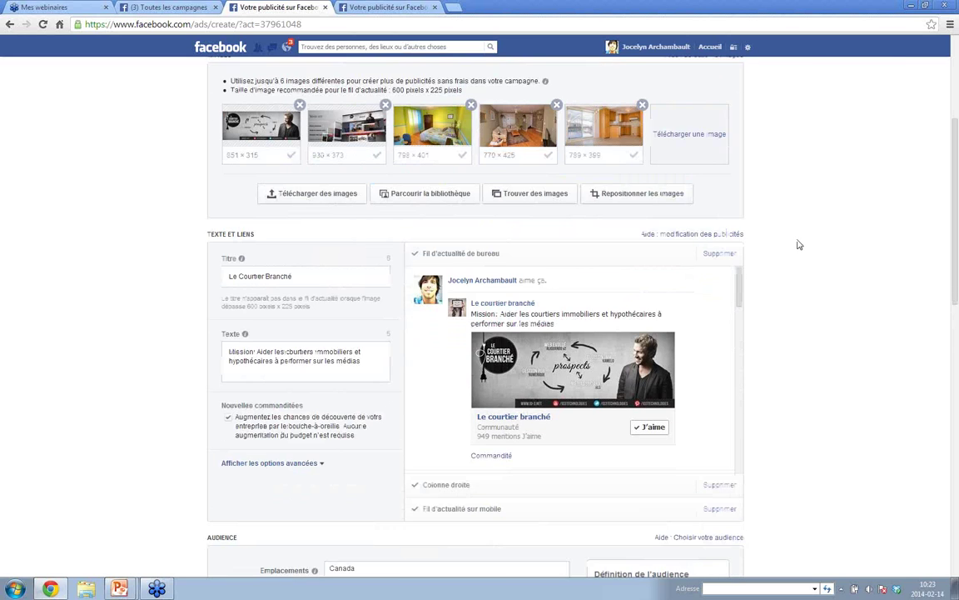
scroll(798, 245, "down", 2)
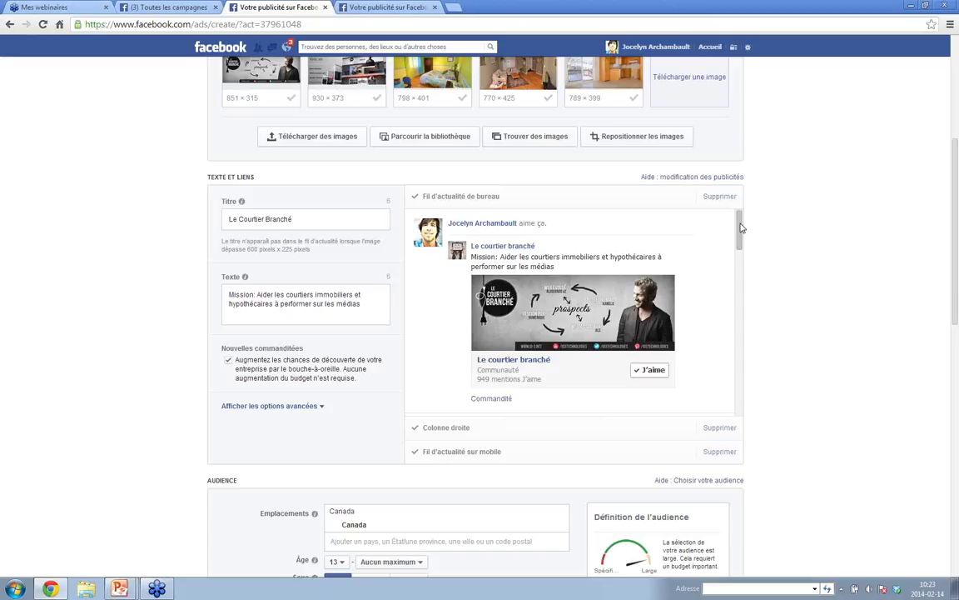
left_click_drag(741, 227, 741, 393)
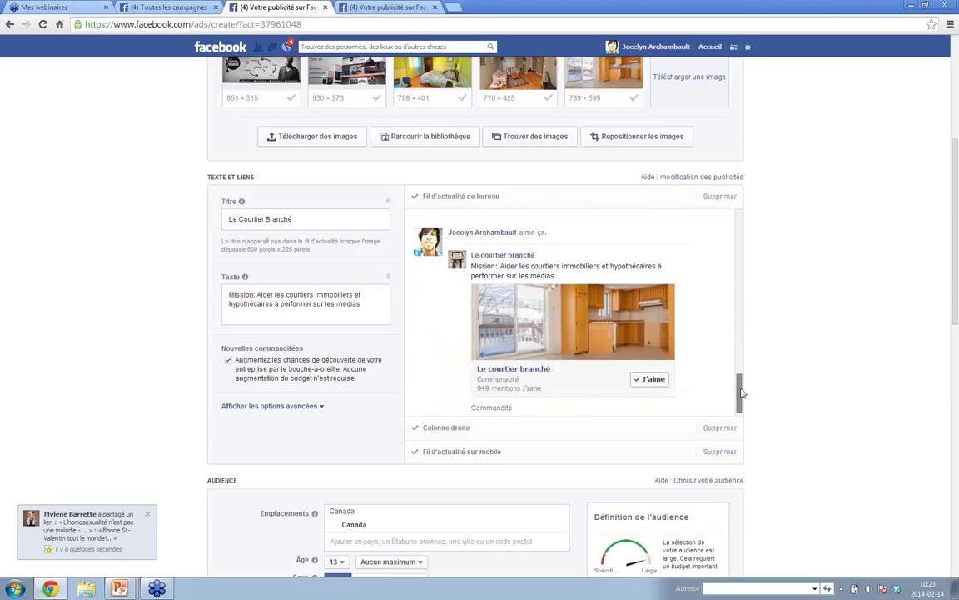
left_click(461, 428)
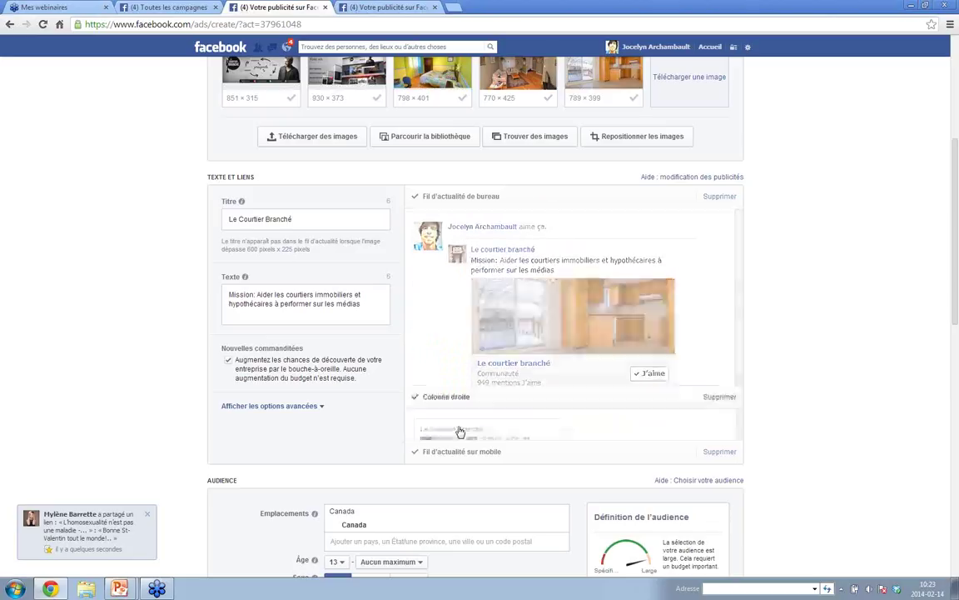
- Show how the ad looks in the mobile news feed
scroll(631, 336, "up", 1)
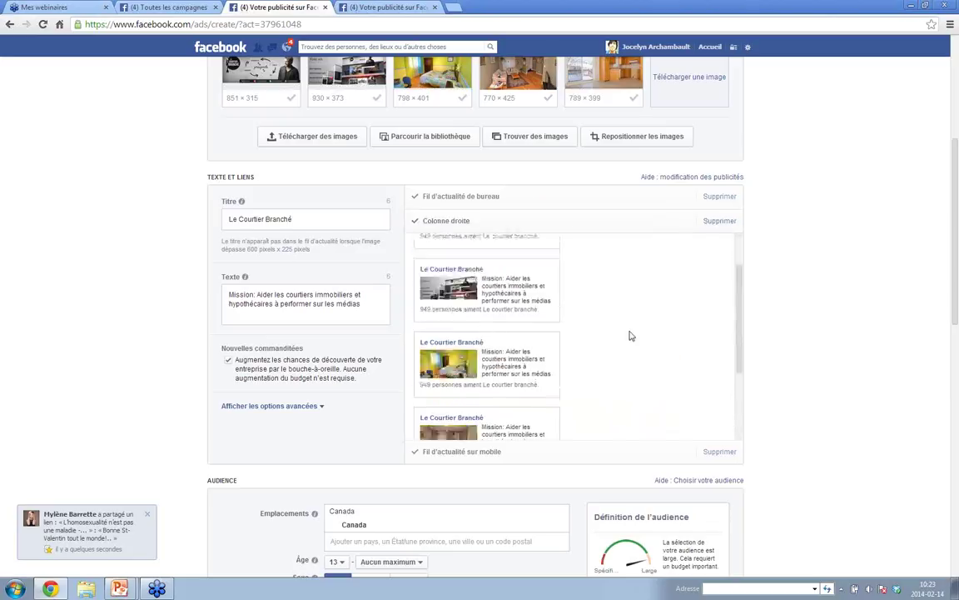
scroll(630, 336, "up", 5)
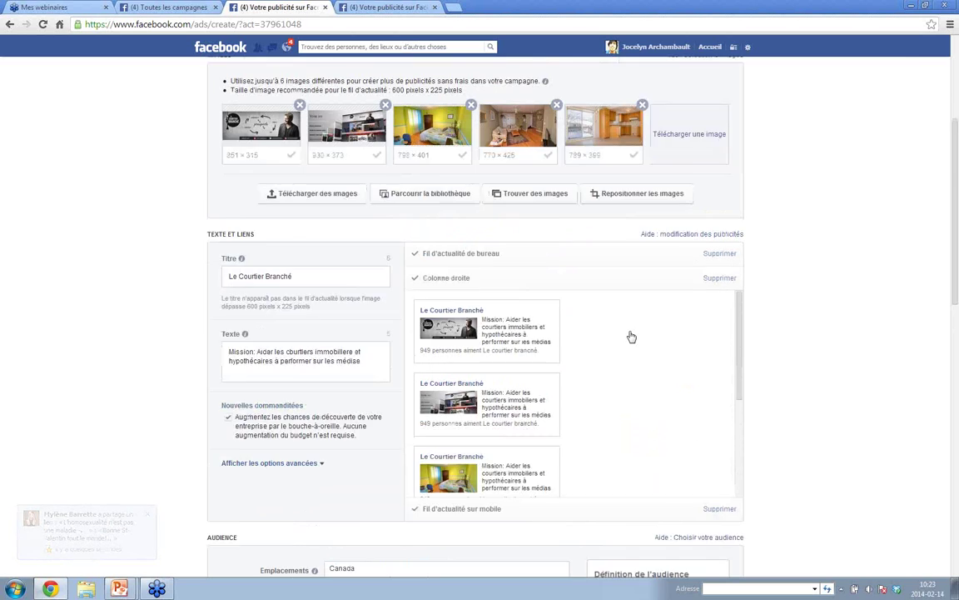
scroll(631, 337, "up", 1)
scroll(630, 337, "down", 4)
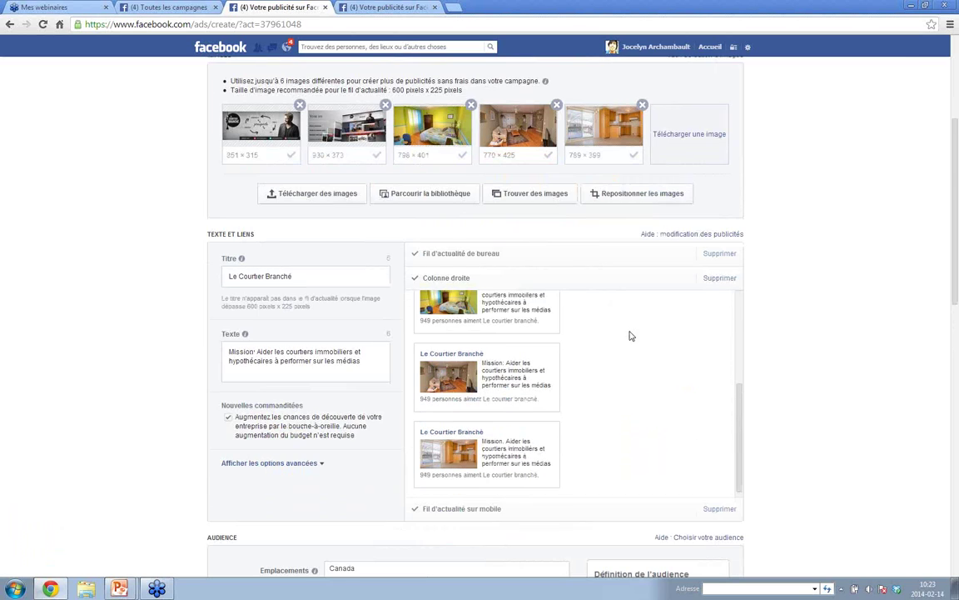
left_click(467, 510)
- Look through the mobile previews, then switch to the desktop news feed preview with the kitchen photo
scroll(672, 386, "down", 3)
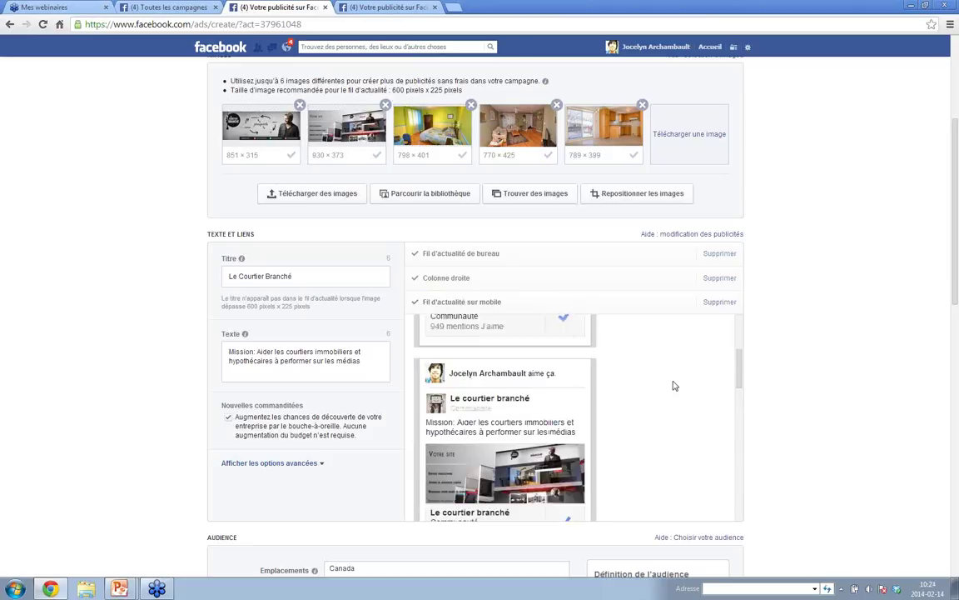
scroll(674, 385, "down", 1)
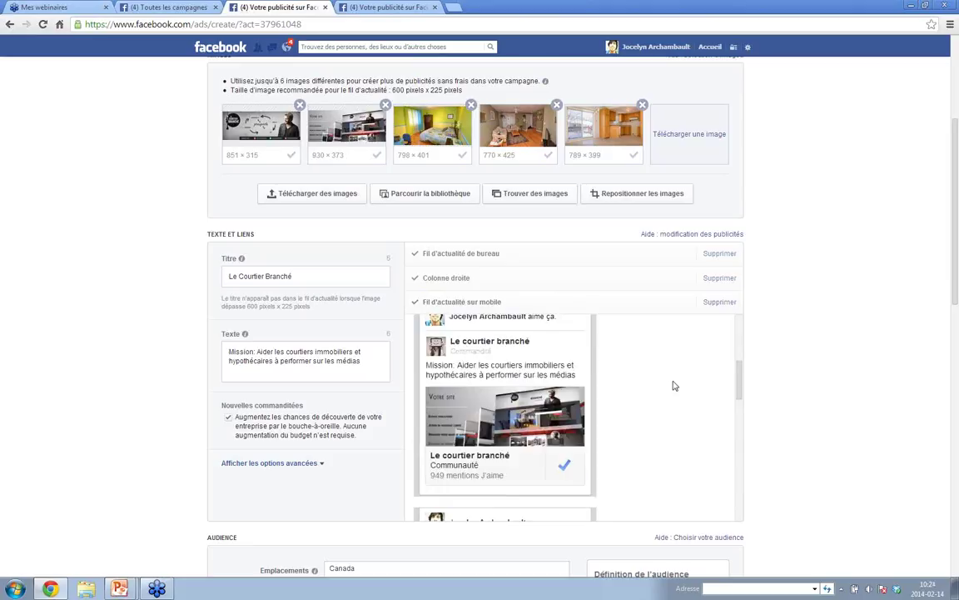
scroll(675, 386, "down", 3)
scroll(675, 386, "up", 6)
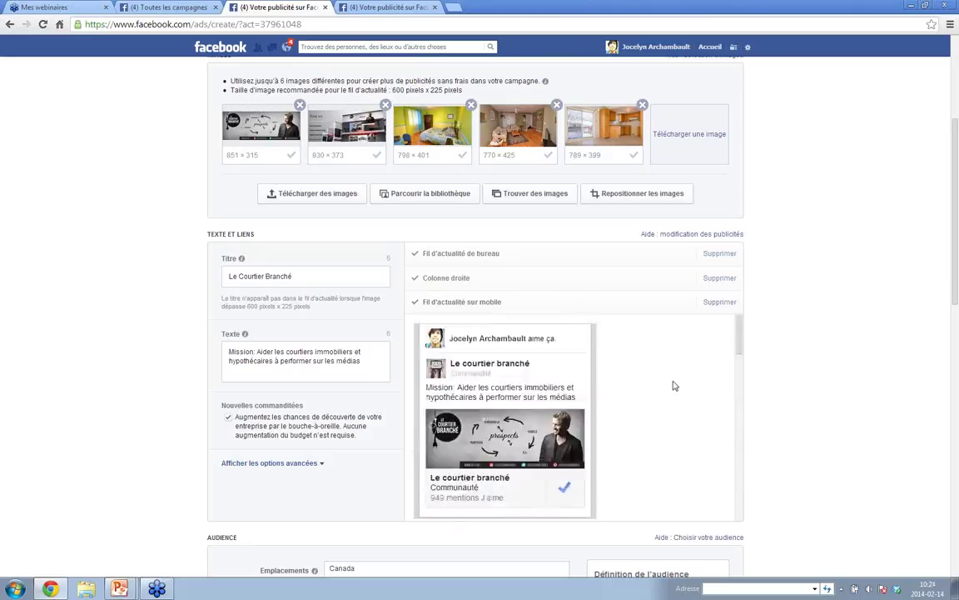
scroll(674, 386, "up", 3)
left_click_drag(957, 150, 933, 265)
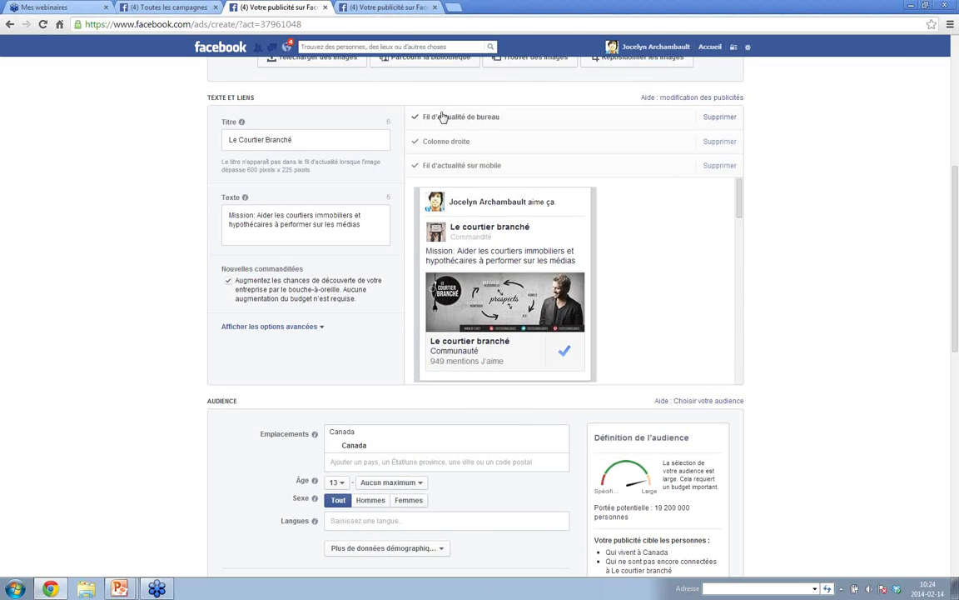
left_click(442, 116)
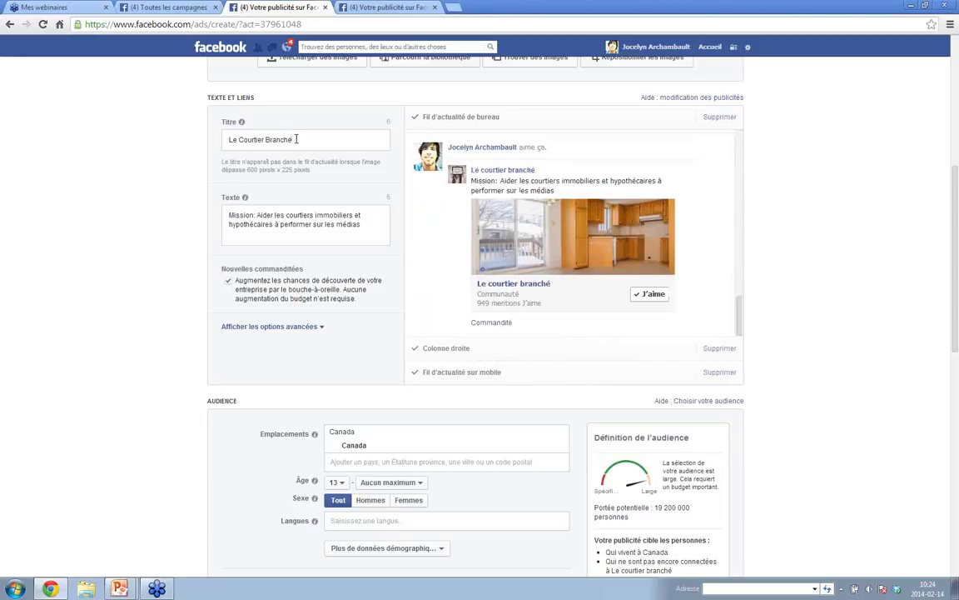
left_click(843, 587)
- Type 'Merci à nos nouveaux adeptes' over the old title and delete the old ad body text
left_click_drag(298, 139, 223, 140)
type("Dve")
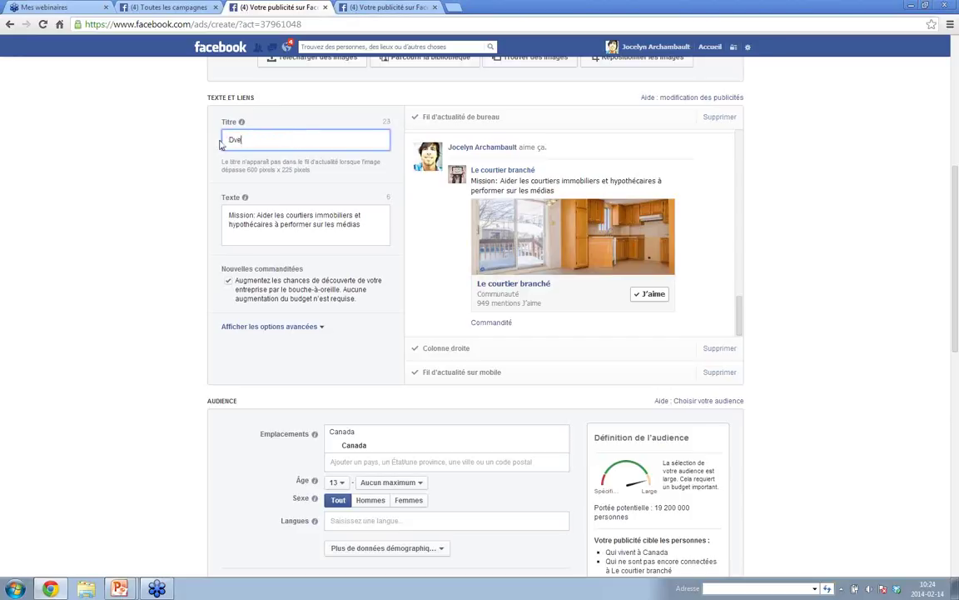
type("Merci à nos no")
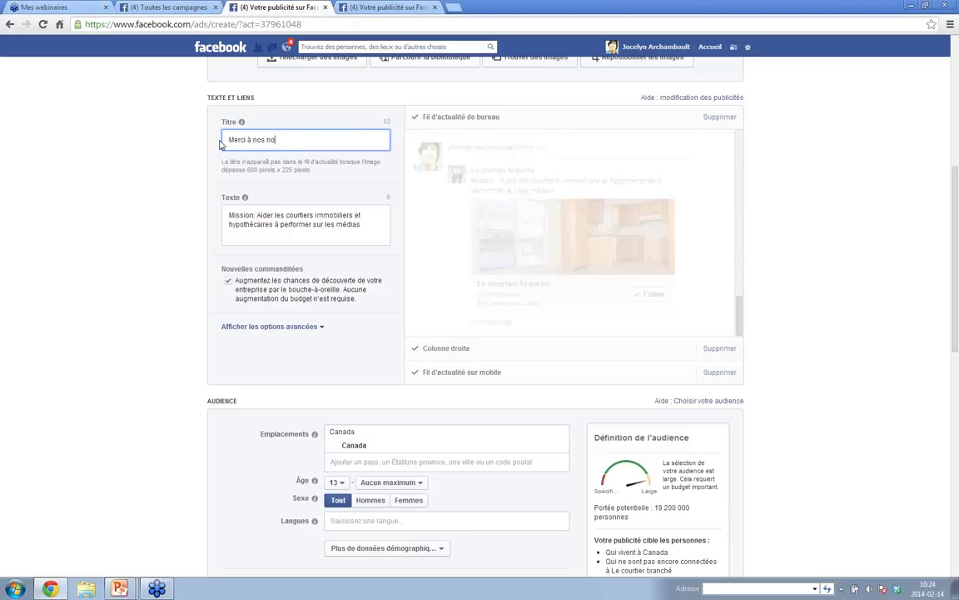
type("uveaux adeptes")
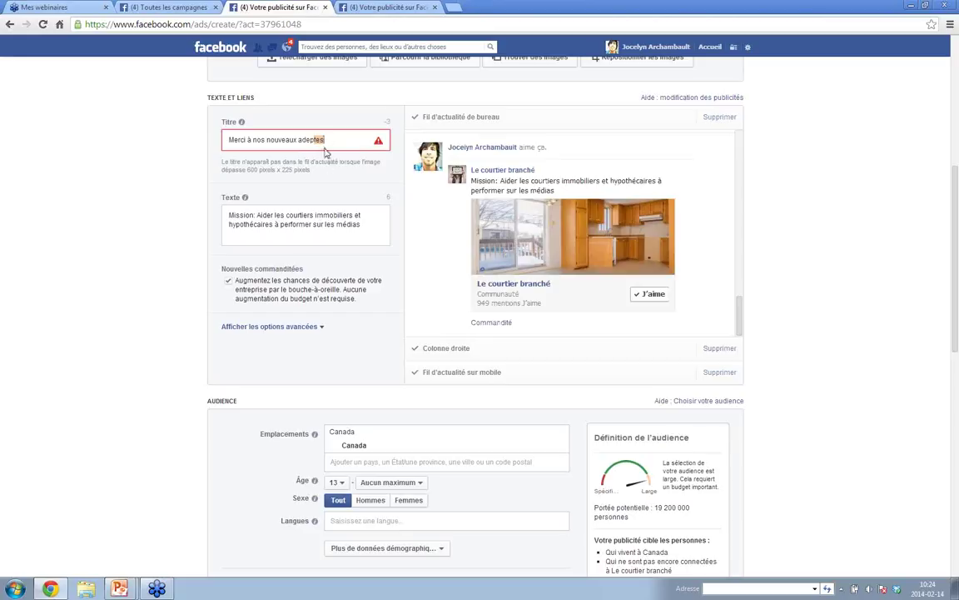
left_click_drag(326, 140, 224, 137)
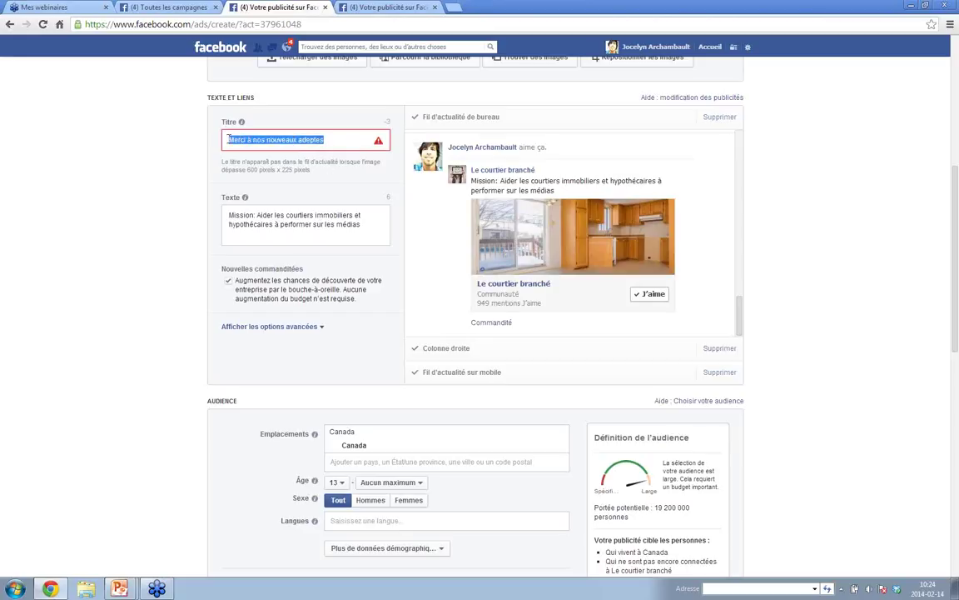
triple_click(228, 140)
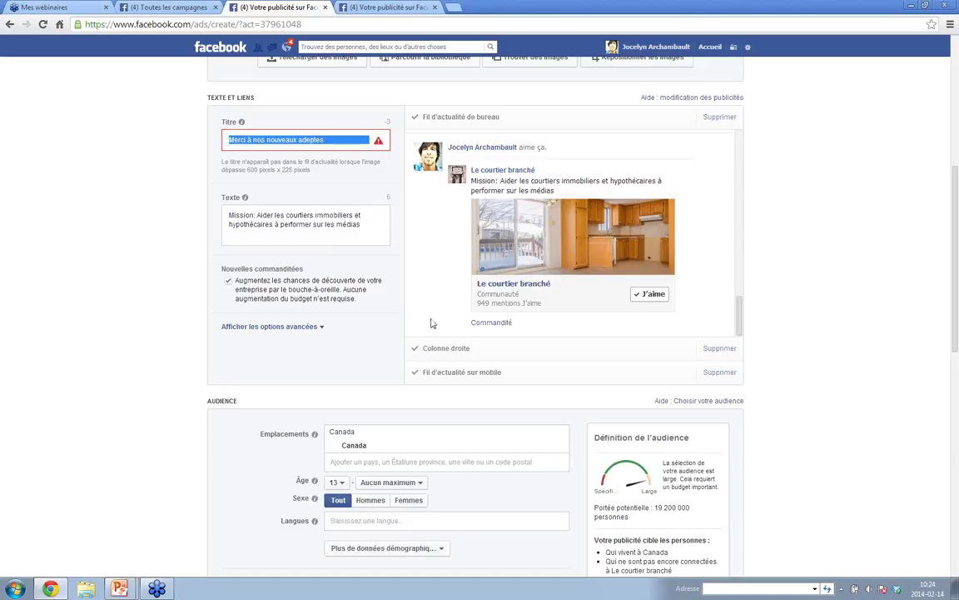
left_click_drag(361, 225, 211, 211)
key("BackSpace")
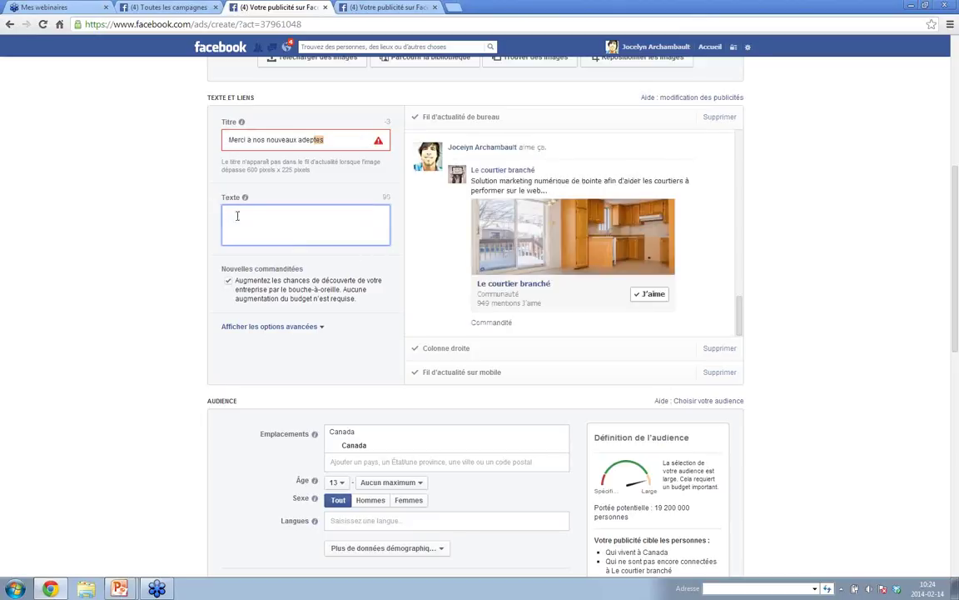
- Write the ad body text 'Merci à nos nouveaux adeptes, Pour être les premiers informés à La'
left_click(333, 143)
left_click(271, 223)
type("Merci à nosnouve")
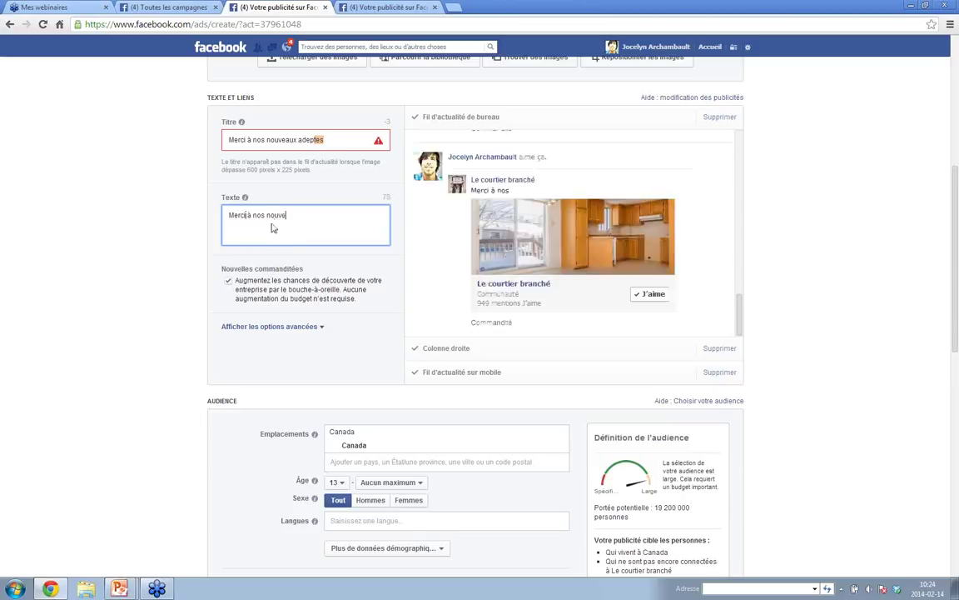
type("aux ade")
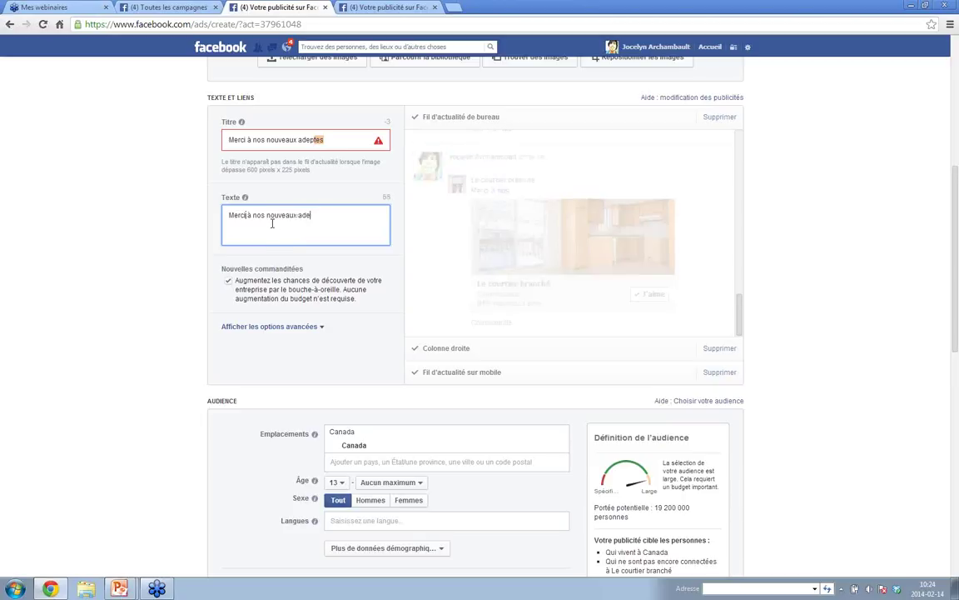
type("tpeptes, ")
type("Pour être les prmier")
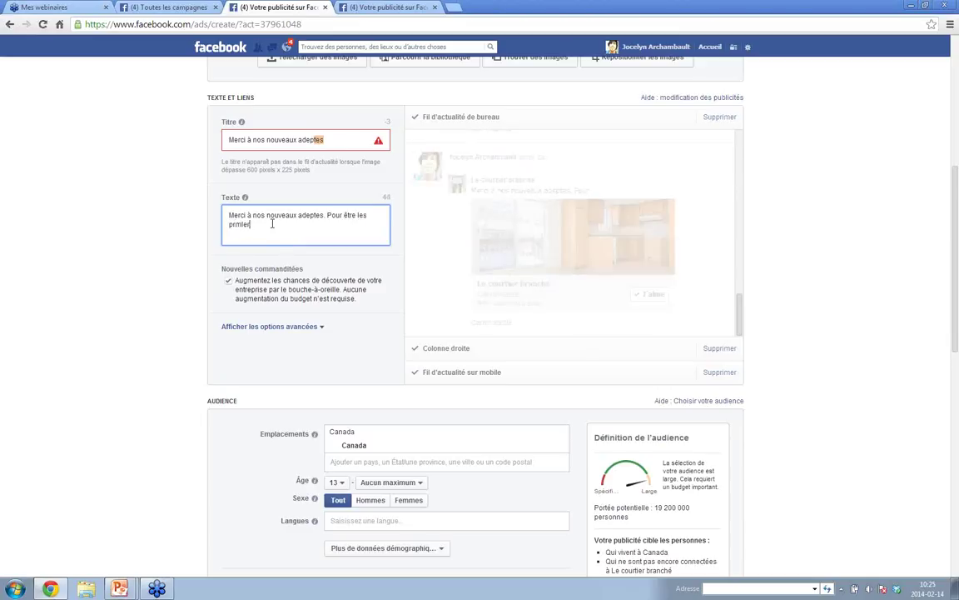
key("BackSpace")
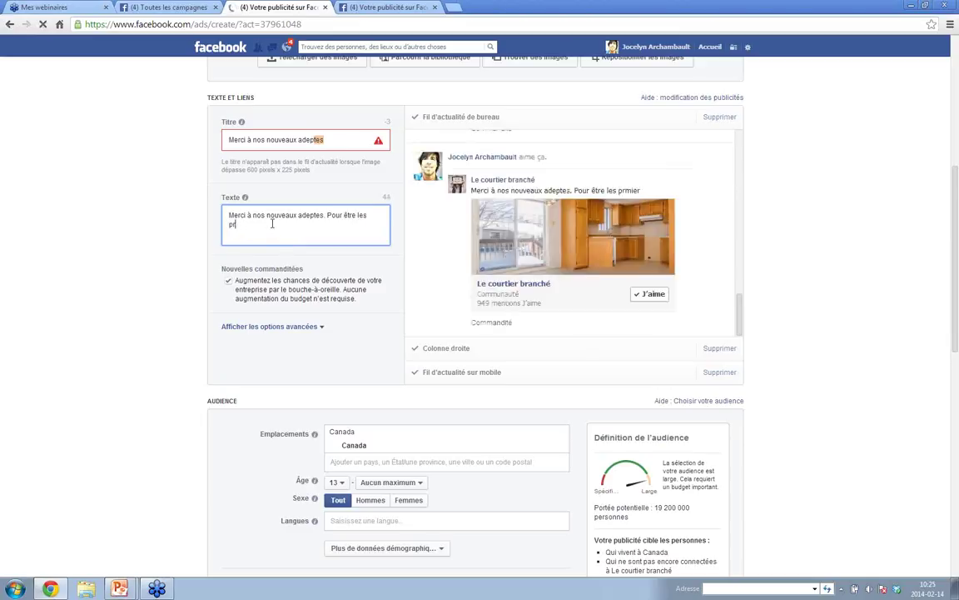
type("emiers informés")
type(" a La")
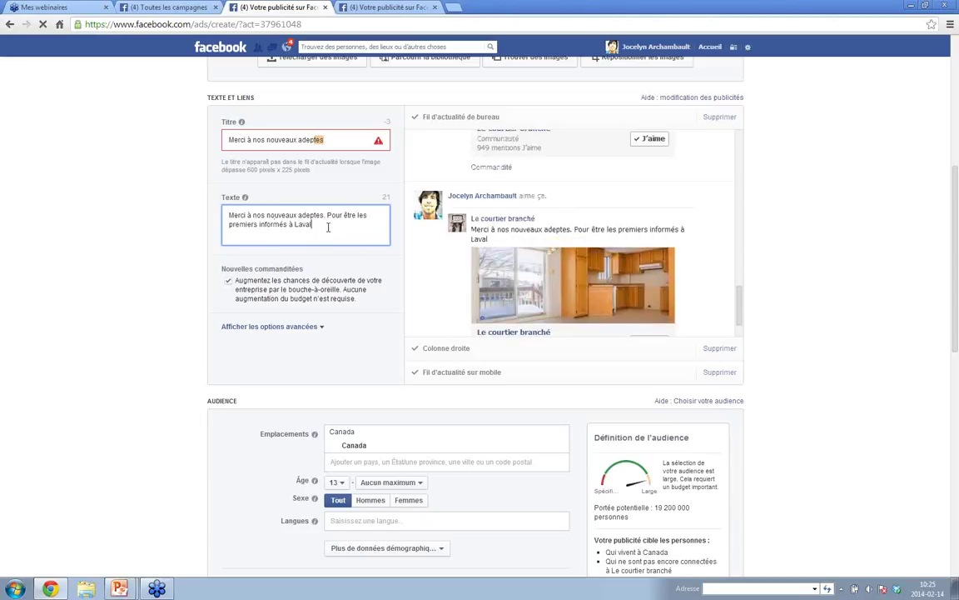
- Replace the ad title with 'Avant d'acheter à Laval'
left_click(300, 140)
left_click_drag(299, 140, 226, 141)
type("Avan")
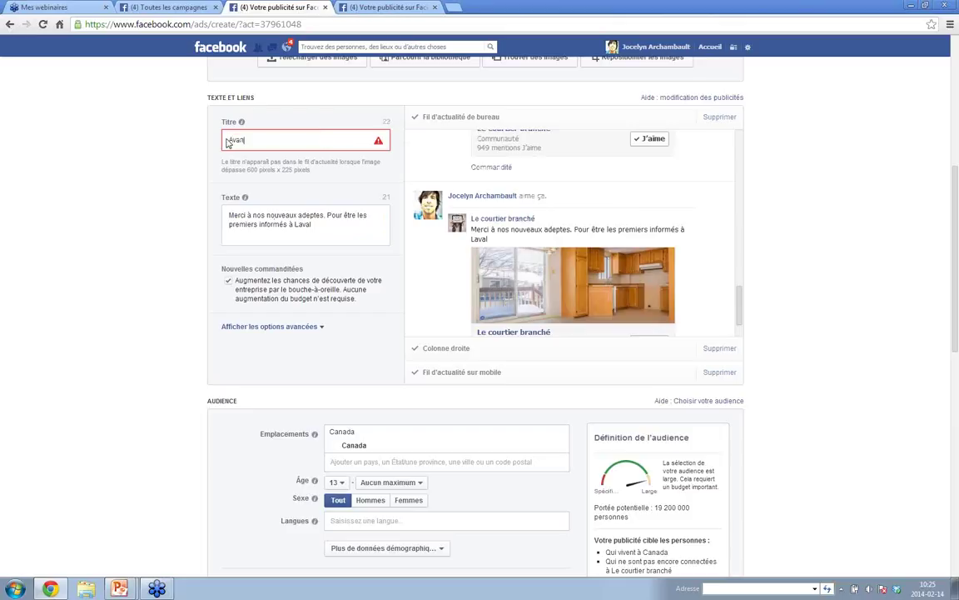
type("t d'achete")
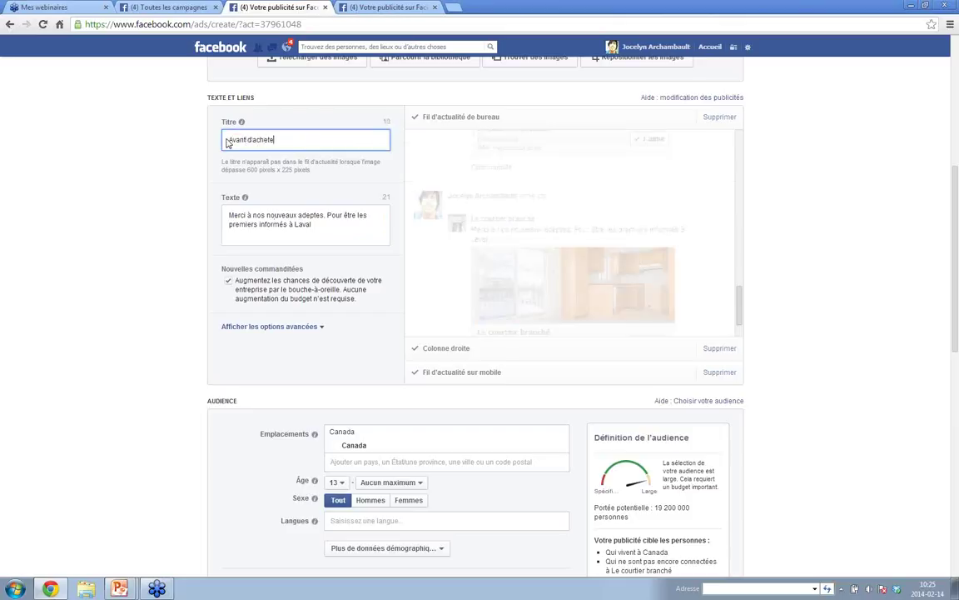
type("r à Laval")
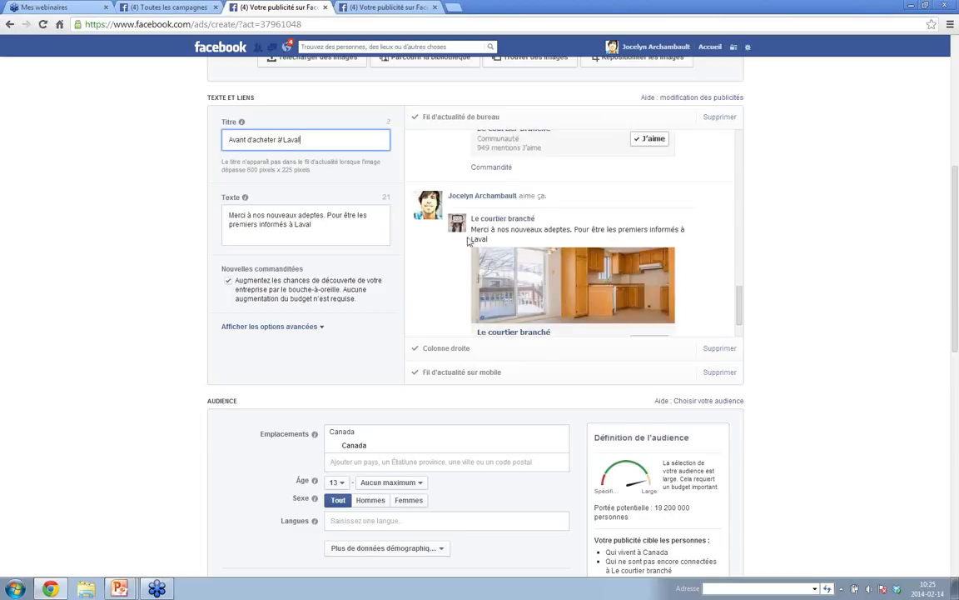
scroll(470, 316, "down", 1)
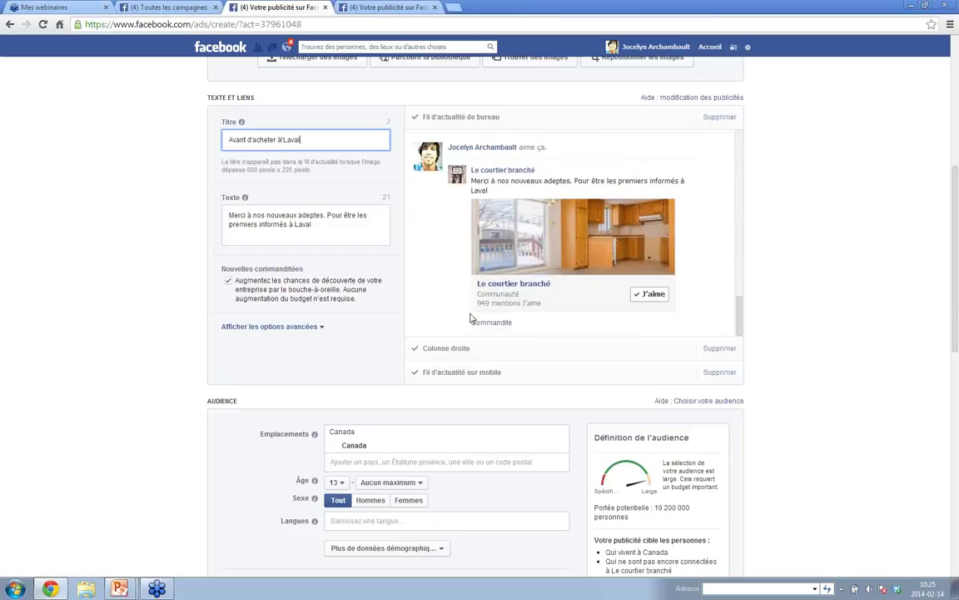
scroll(462, 282, "down", 3)
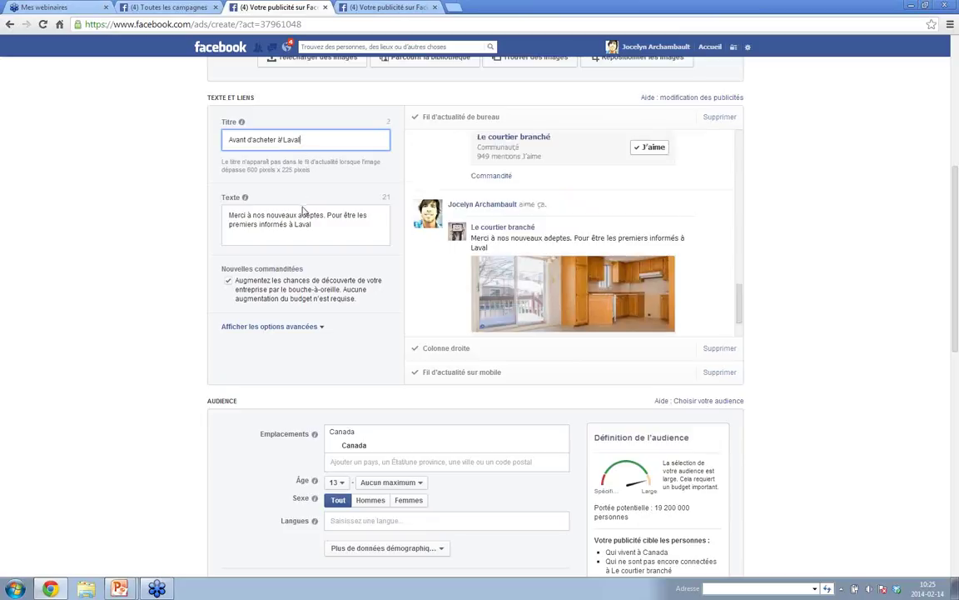
scroll(424, 296, "down", 1)
scroll(423, 295, "up", 4)
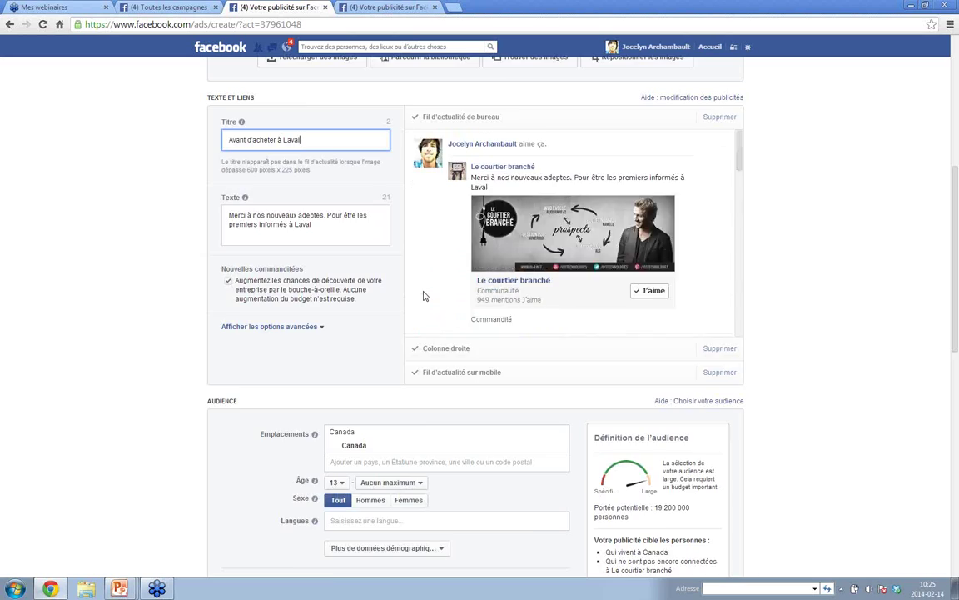
scroll(423, 296, "up", 4)
scroll(936, 237, "down", 2)
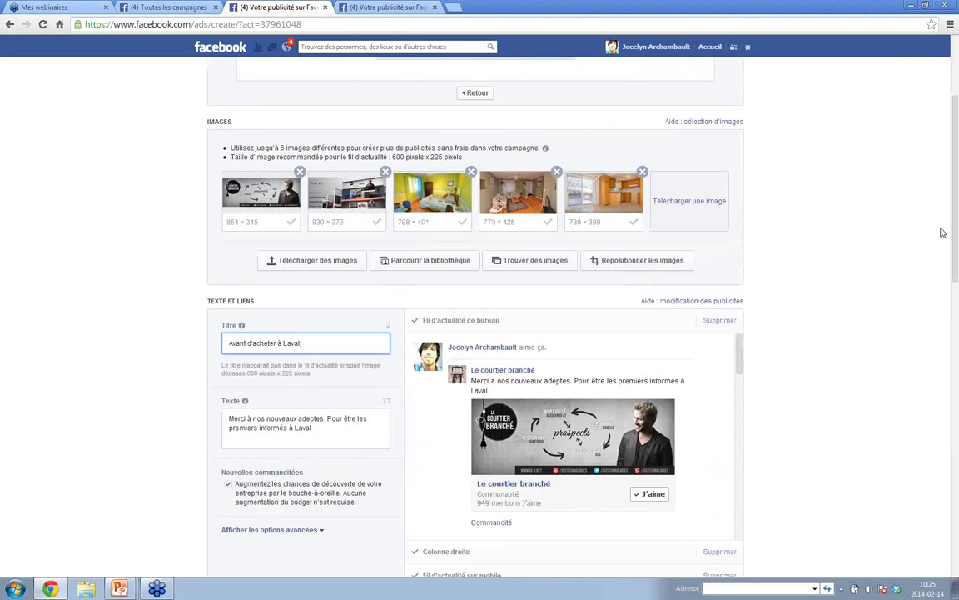
- Set the audience's minimum age to 20
scroll(943, 232, "down", 2)
left_click_drag(956, 235, 957, 348)
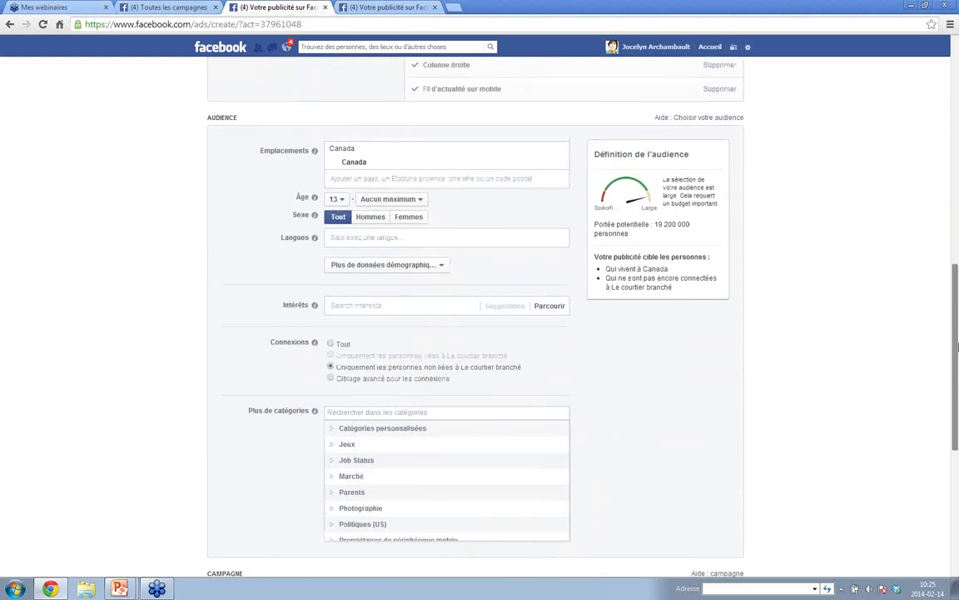
scroll(957, 348, "up", 3)
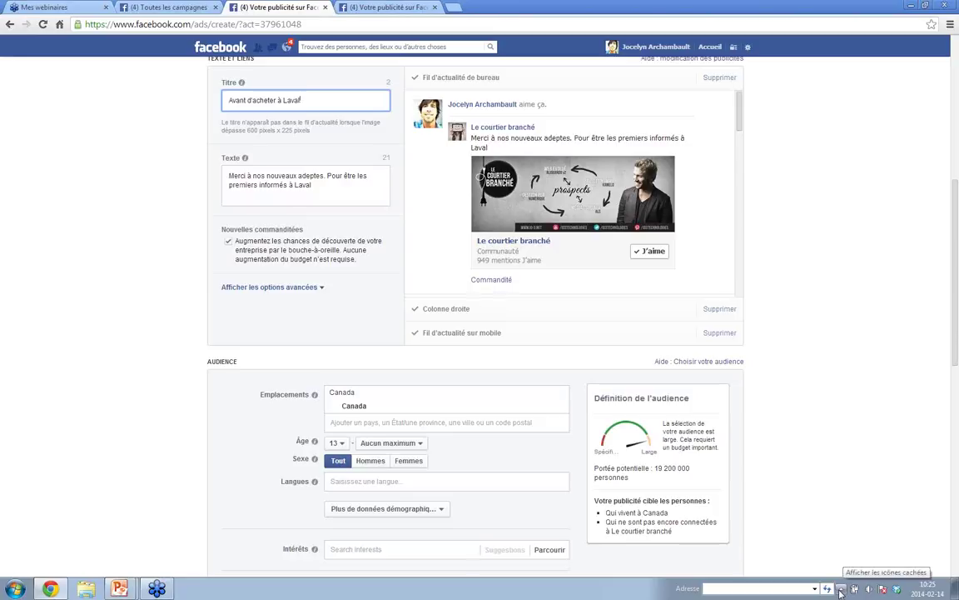
left_click(841, 592)
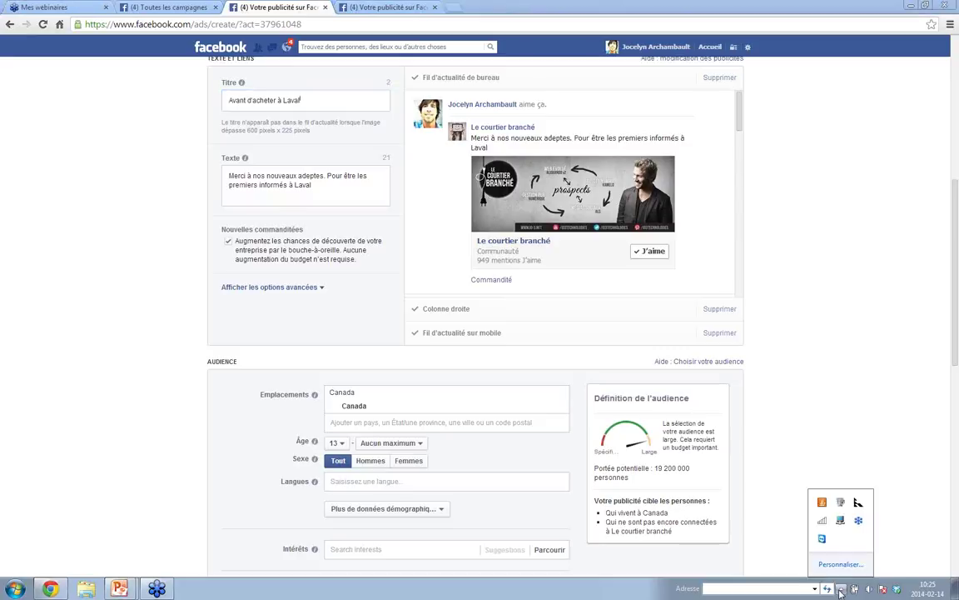
left_click(822, 471)
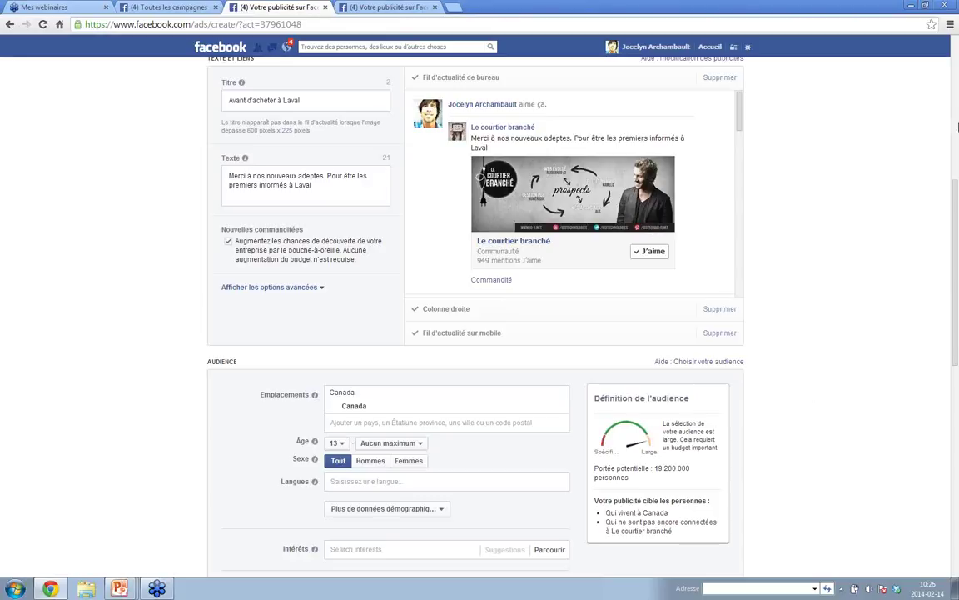
left_click_drag(956, 200, 957, 324)
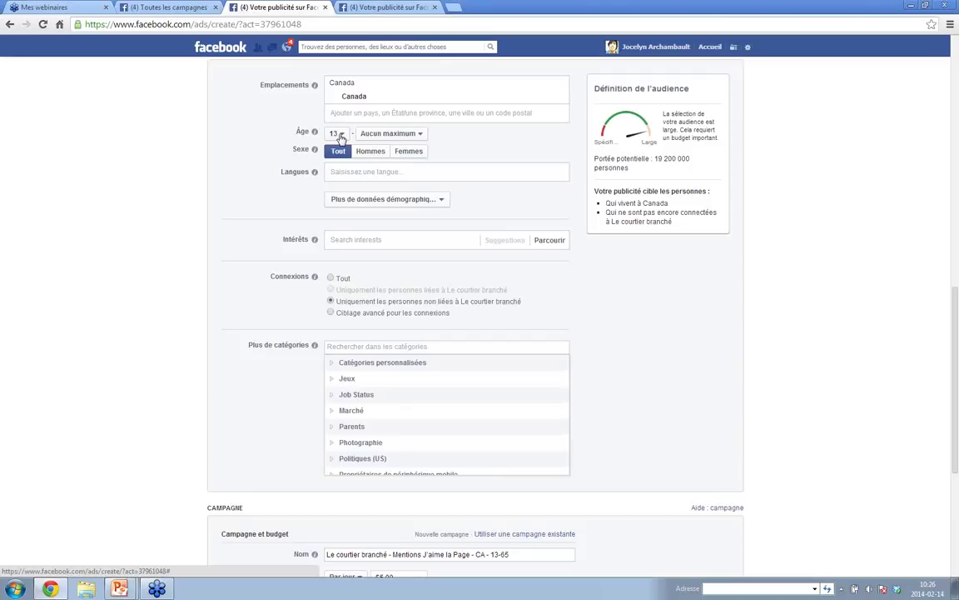
left_click(340, 137)
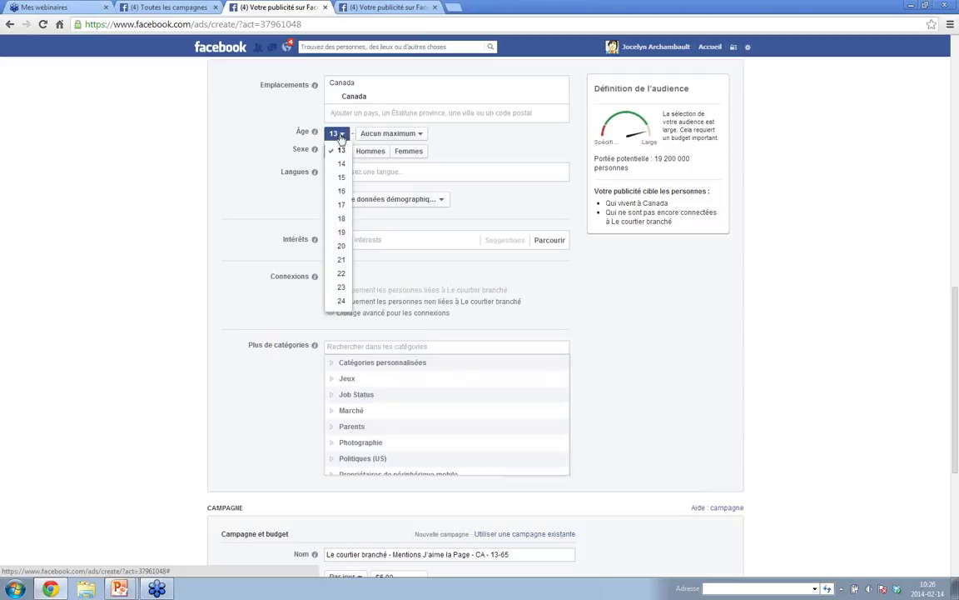
left_click(338, 248)
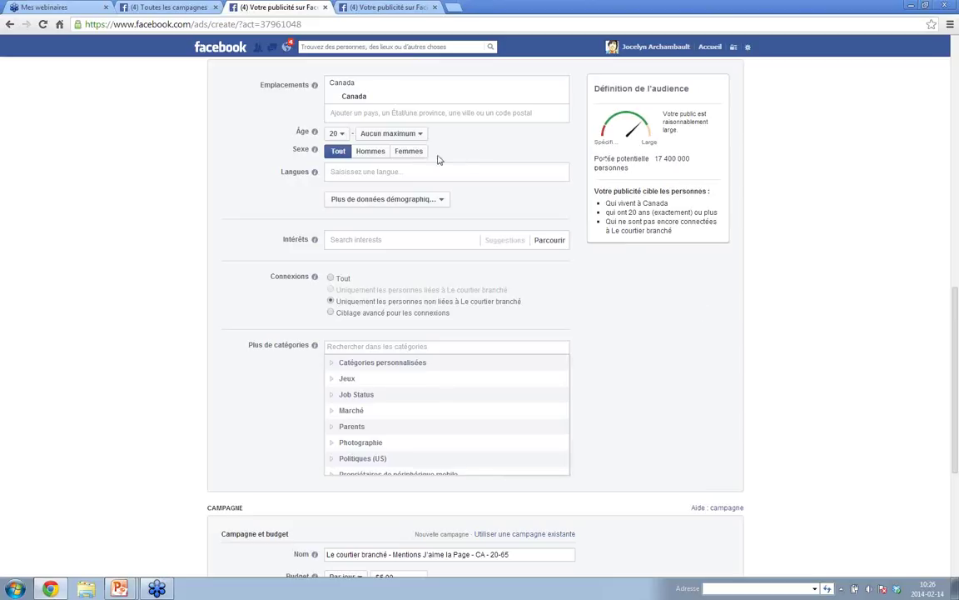
- Restrict the audience to Femmes, cutting the reach to about 9 000 000 people
left_click(409, 151)
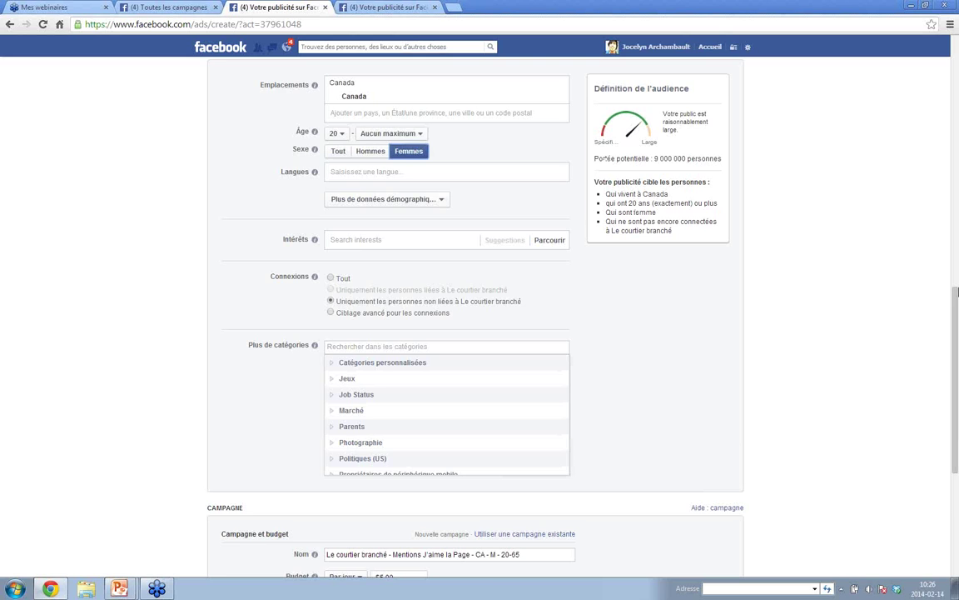
scroll(955, 316, "down", 4)
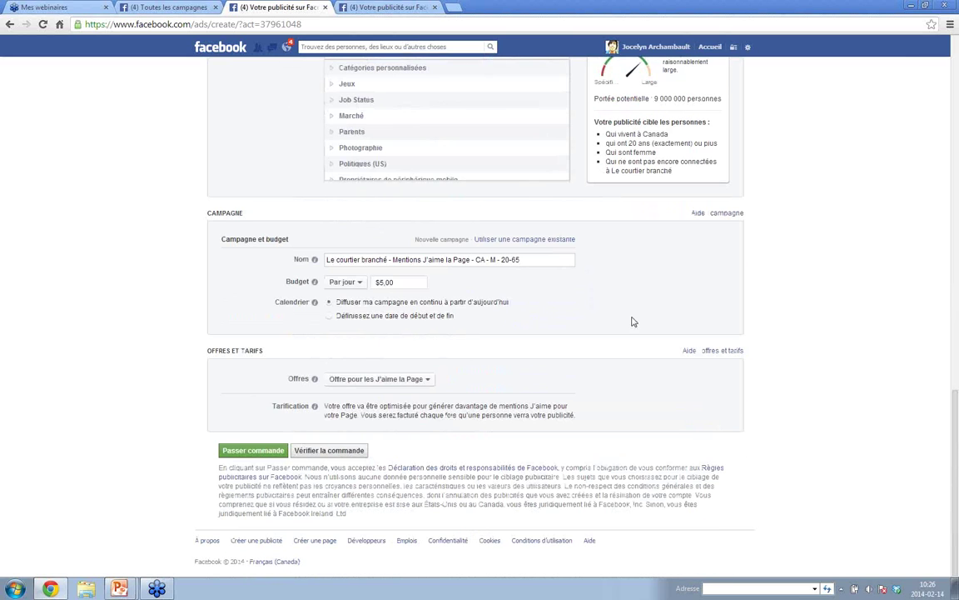
left_click_drag(533, 259, 324, 260)
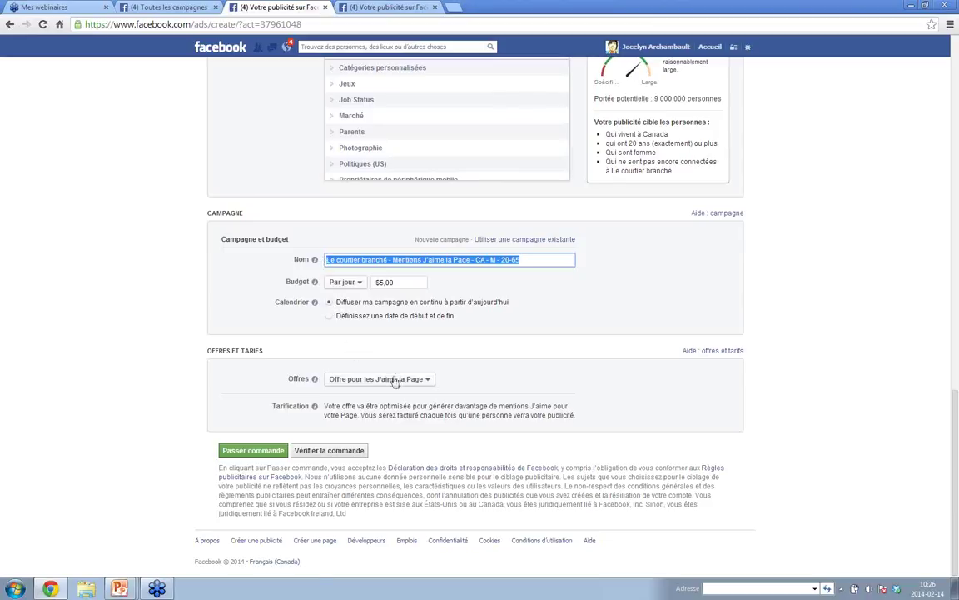
left_click(427, 380)
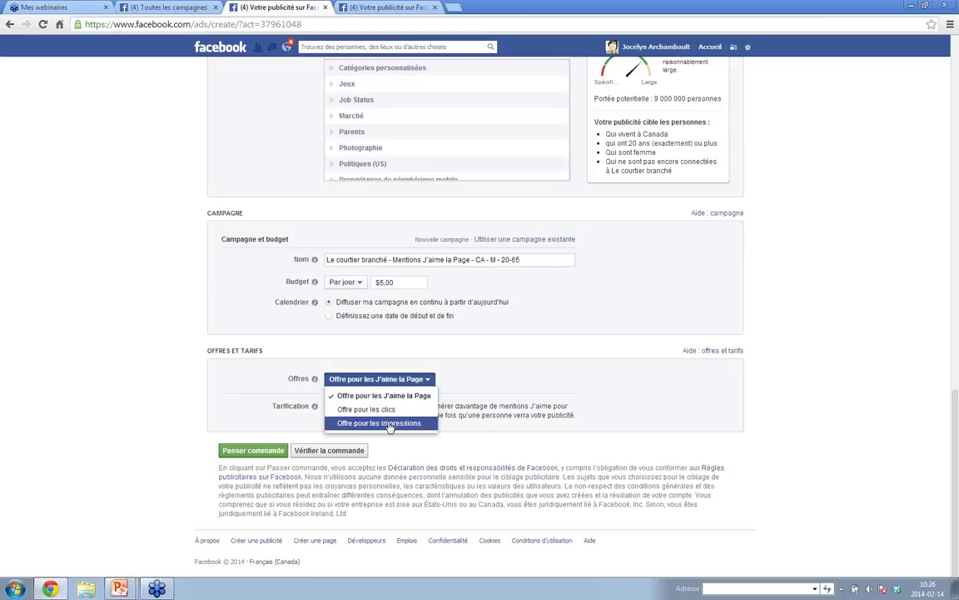
left_click(387, 409)
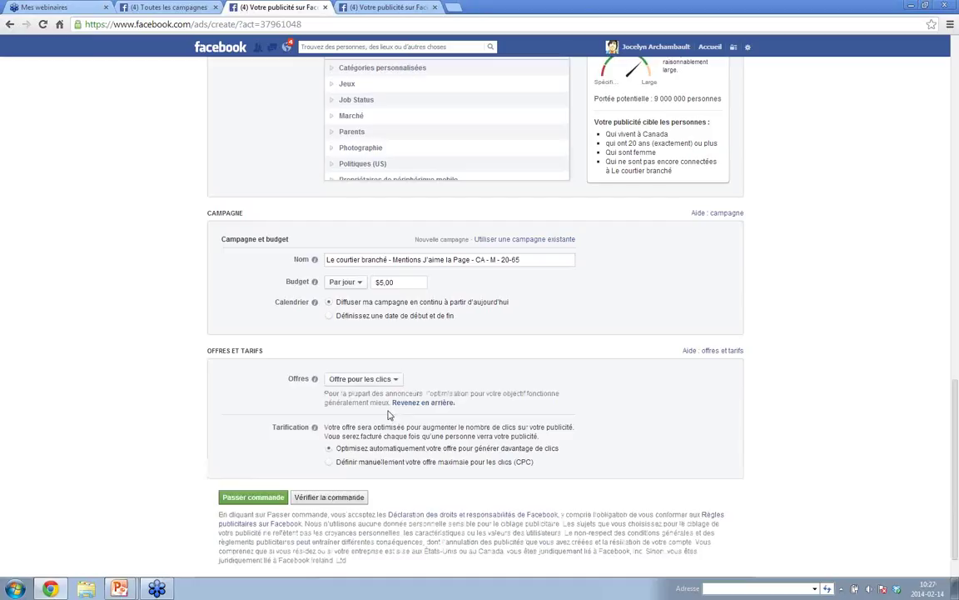
left_click(330, 462)
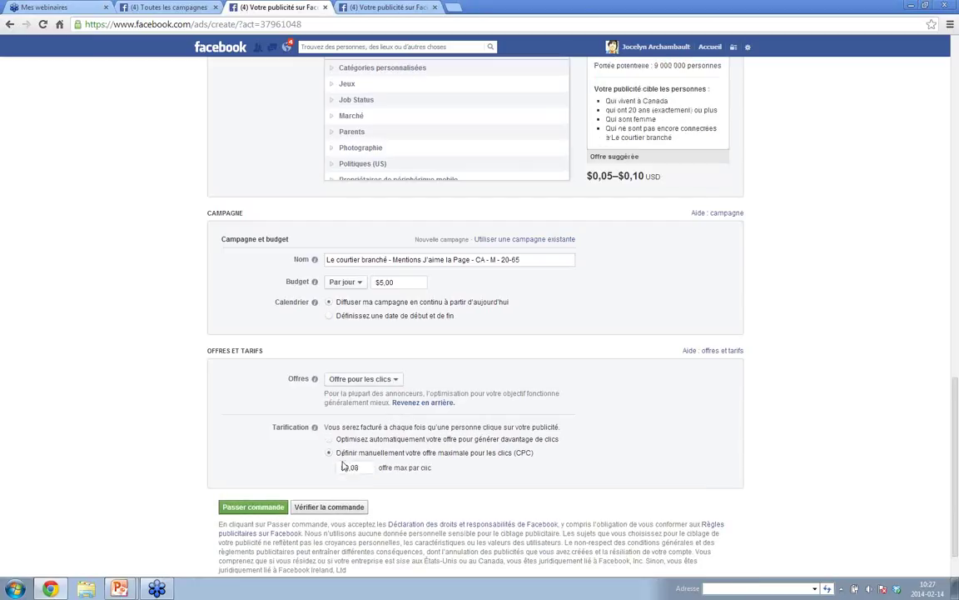
left_click(366, 467)
left_click_drag(355, 467, 360, 468)
left_click(330, 439)
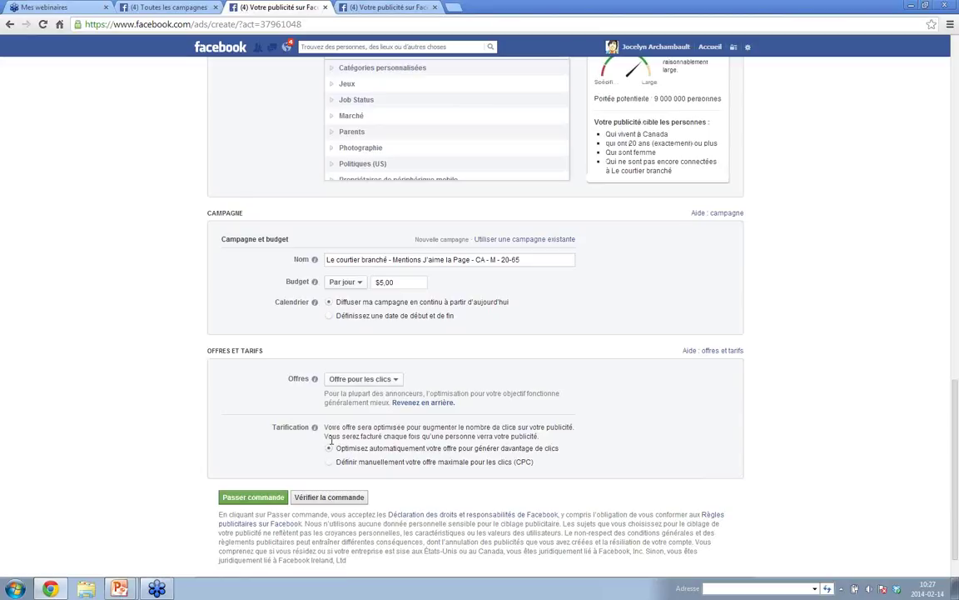
left_click(397, 381)
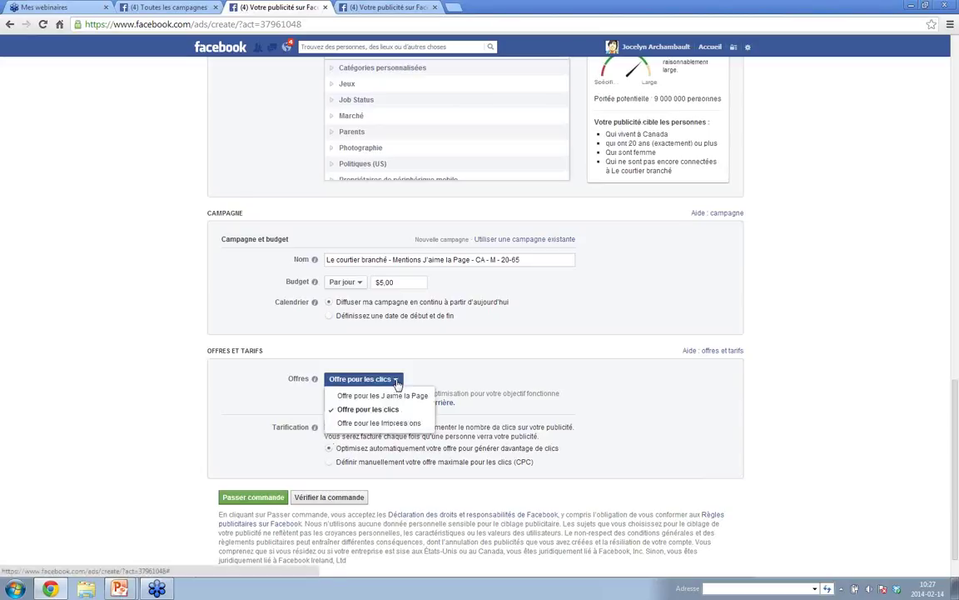
left_click(389, 398)
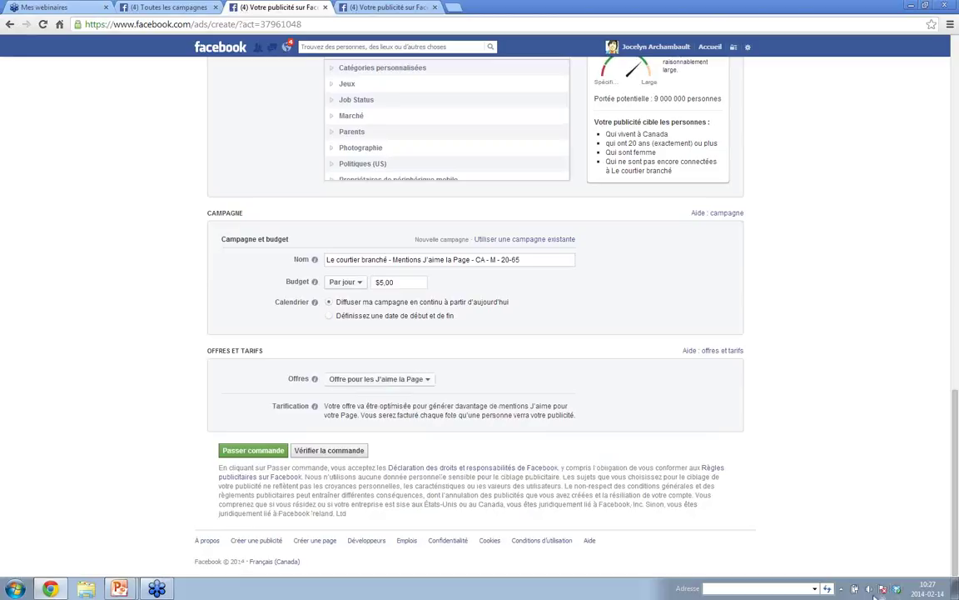
left_click(843, 590)
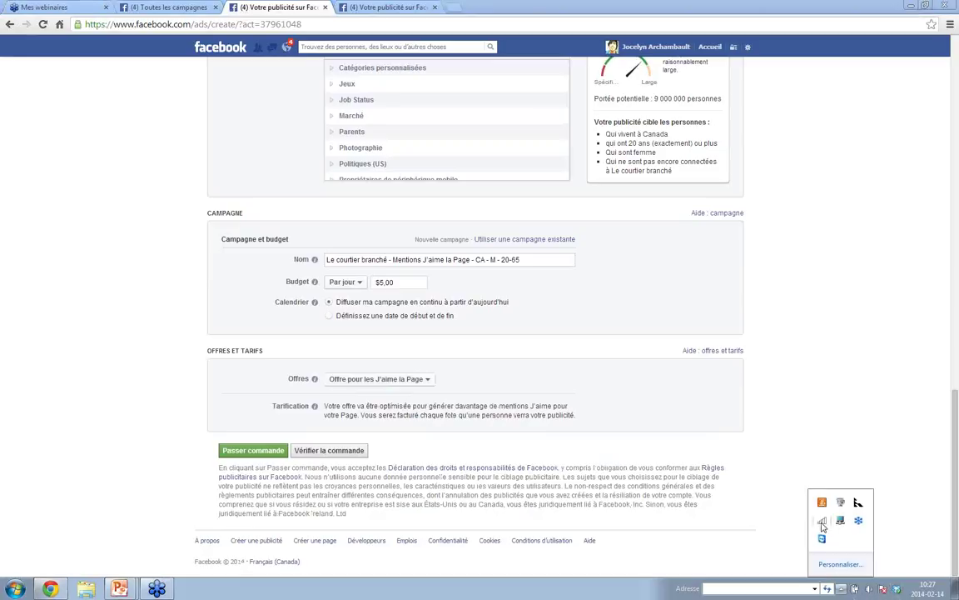
mouse_move(823, 524)
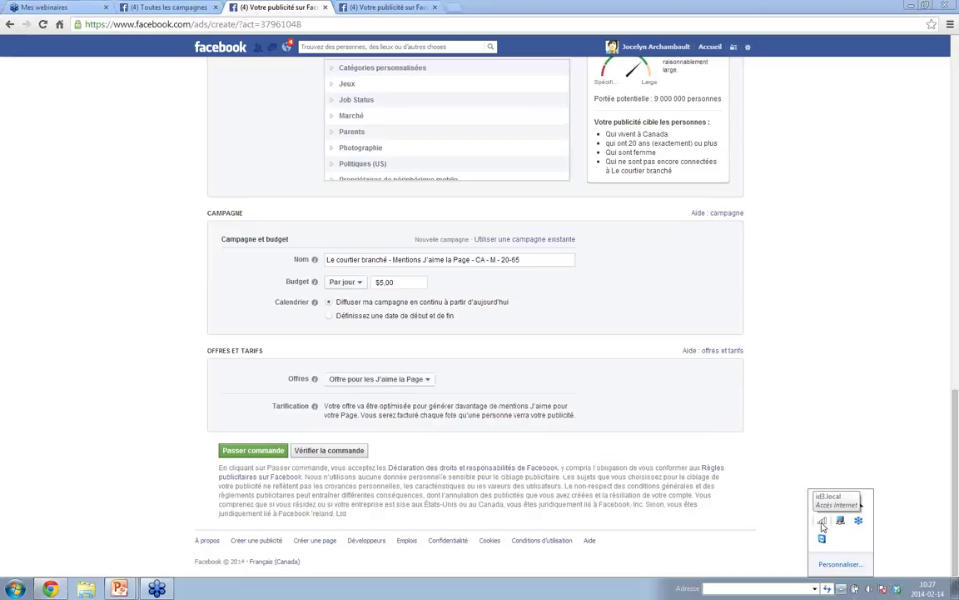
left_click(848, 453)
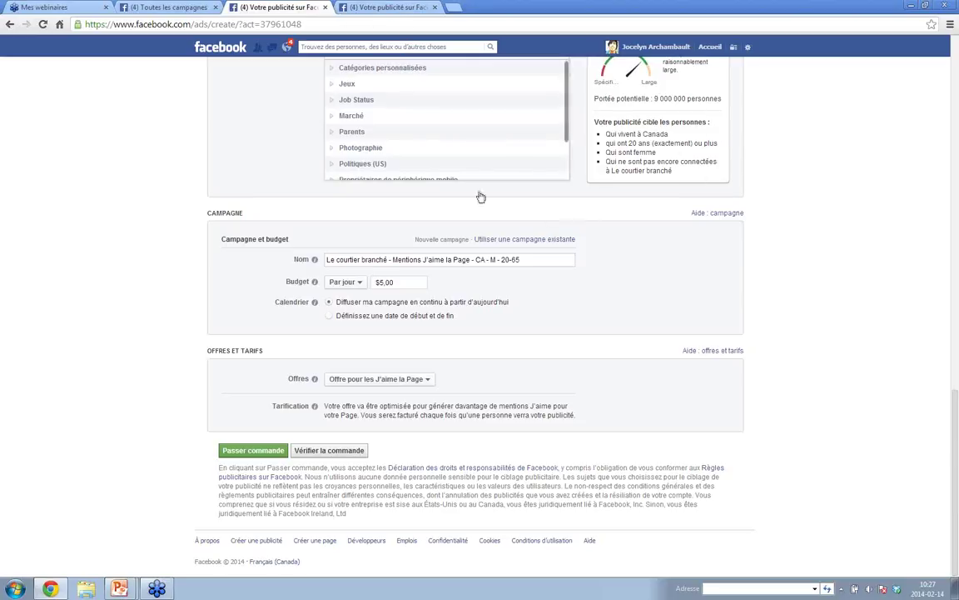
scroll(958, 317, "up", 5)
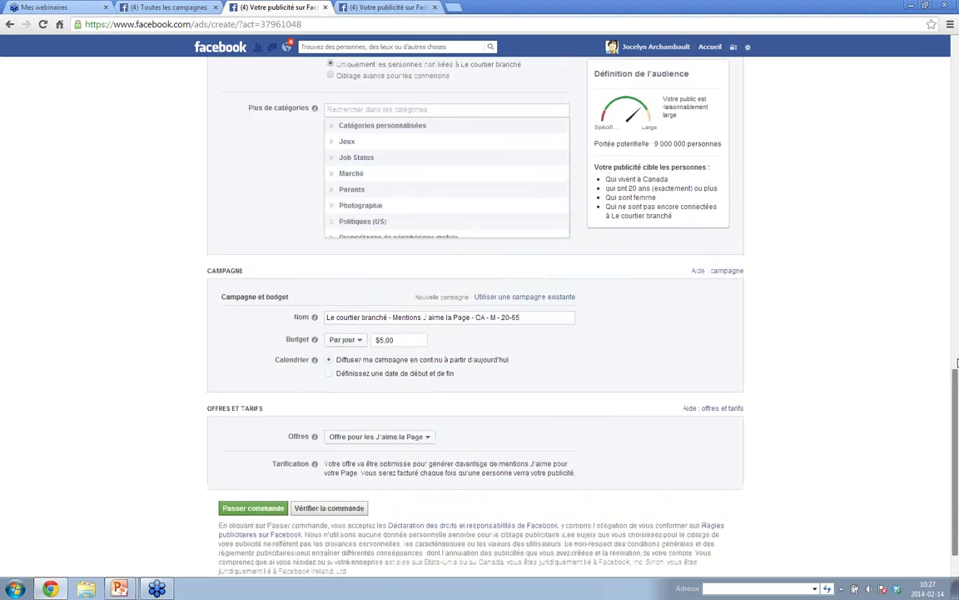
- From the top of the unsaved Page-likes ad form, use the Facebook logo to head home
scroll(958, 210, "up", 10)
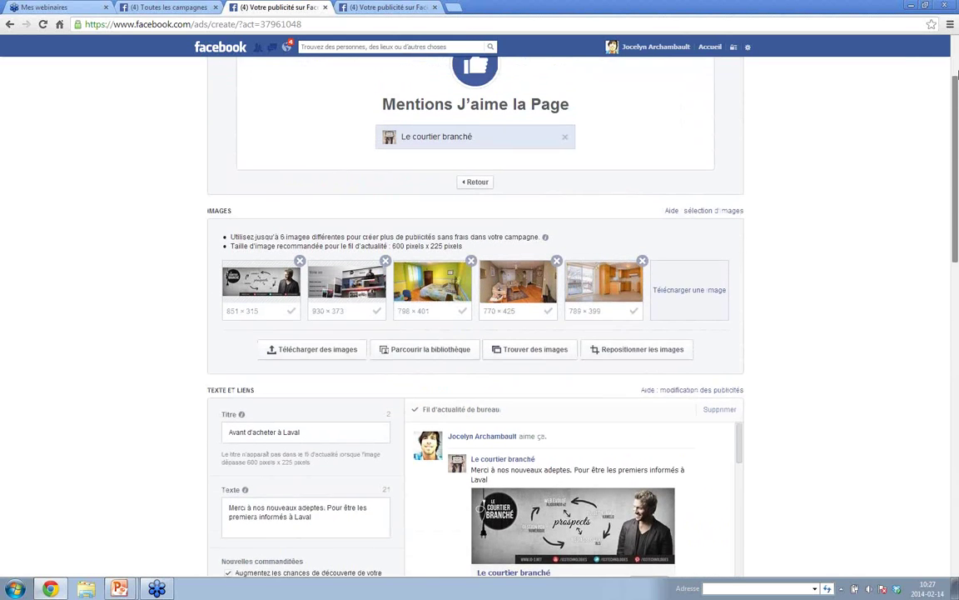
scroll(956, 208, "up", 1)
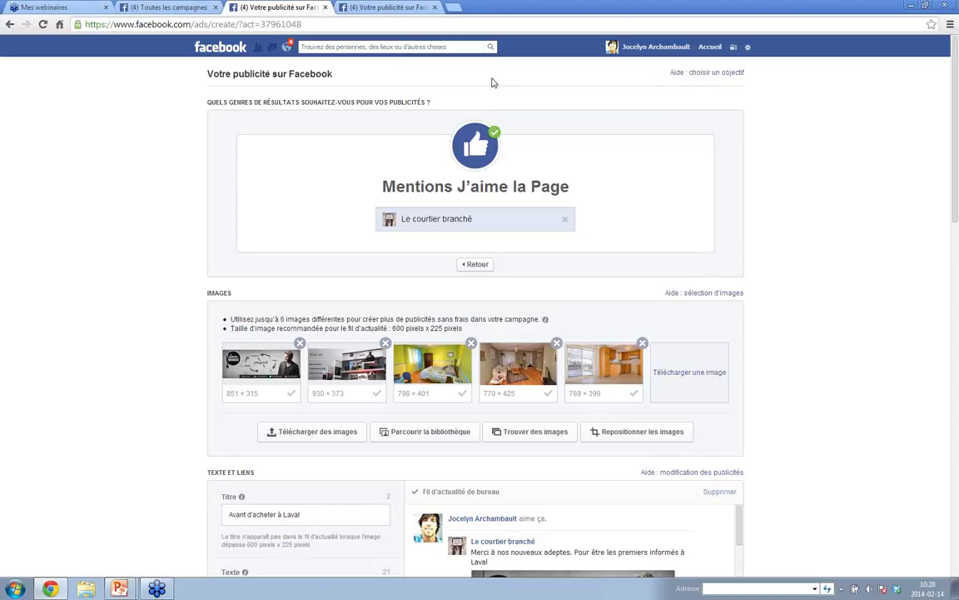
left_click(210, 49)
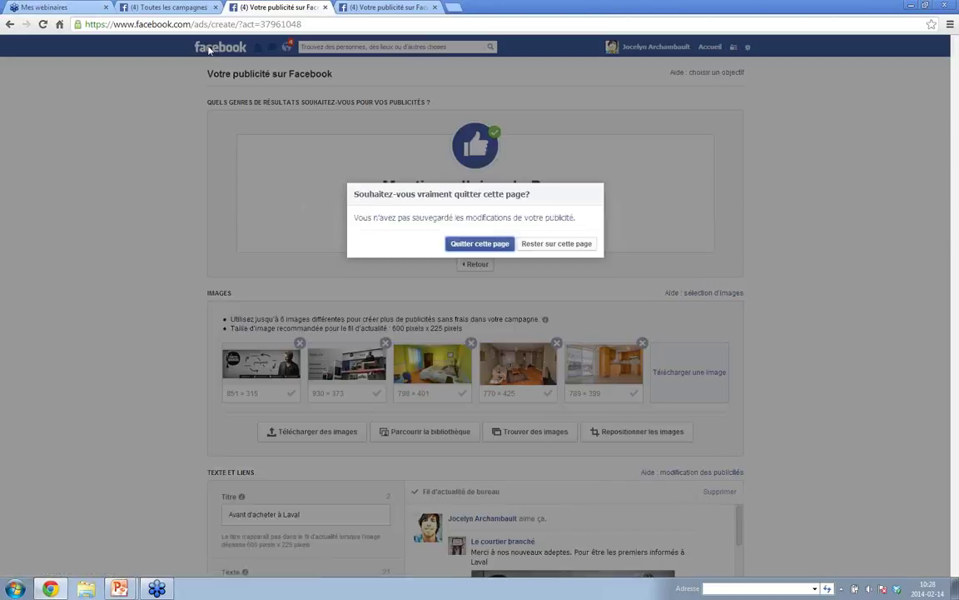
- Quit the page without saving and start a new ad from Gestionnaire de publicités
left_click(471, 244)
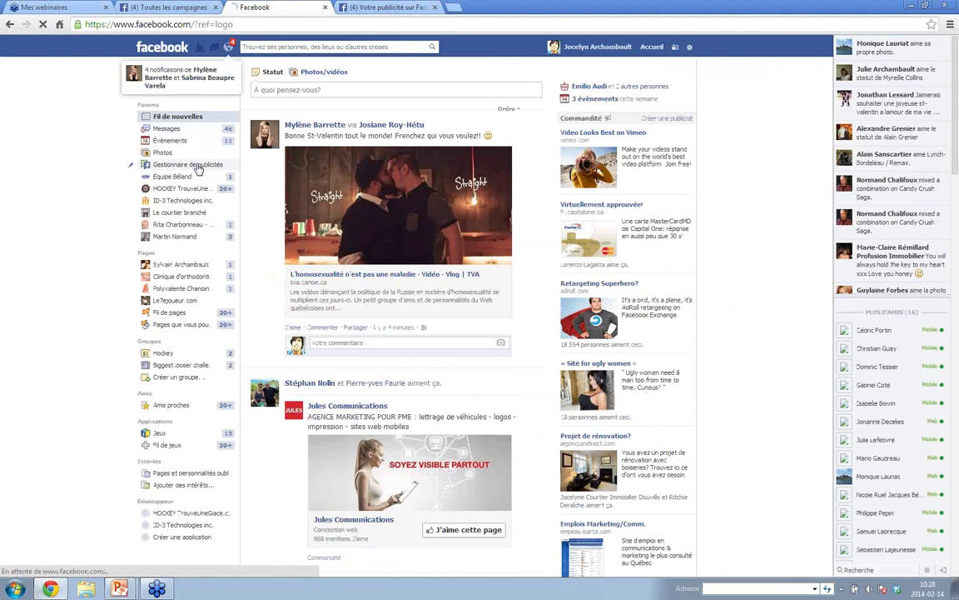
left_click(197, 166)
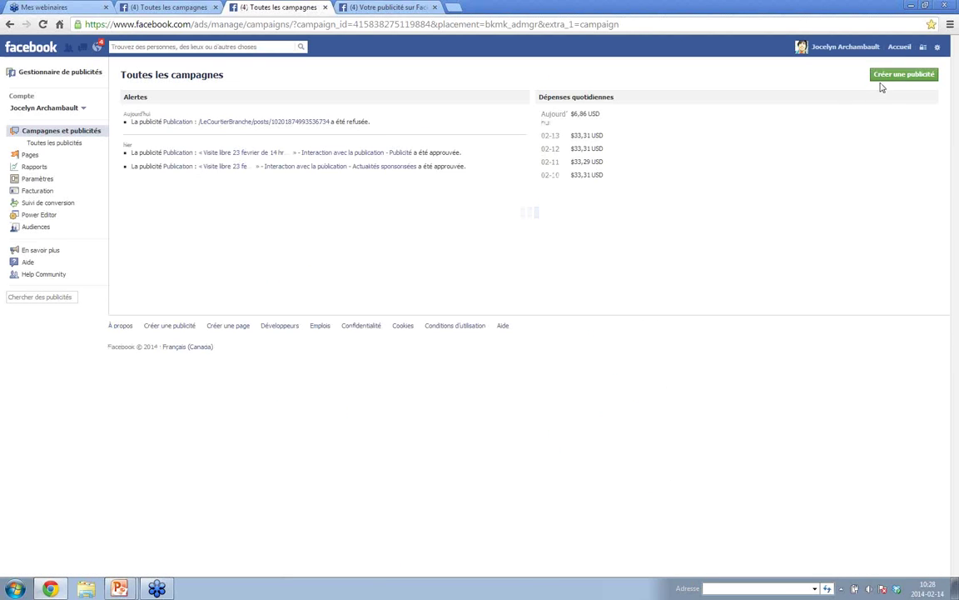
left_click(883, 80)
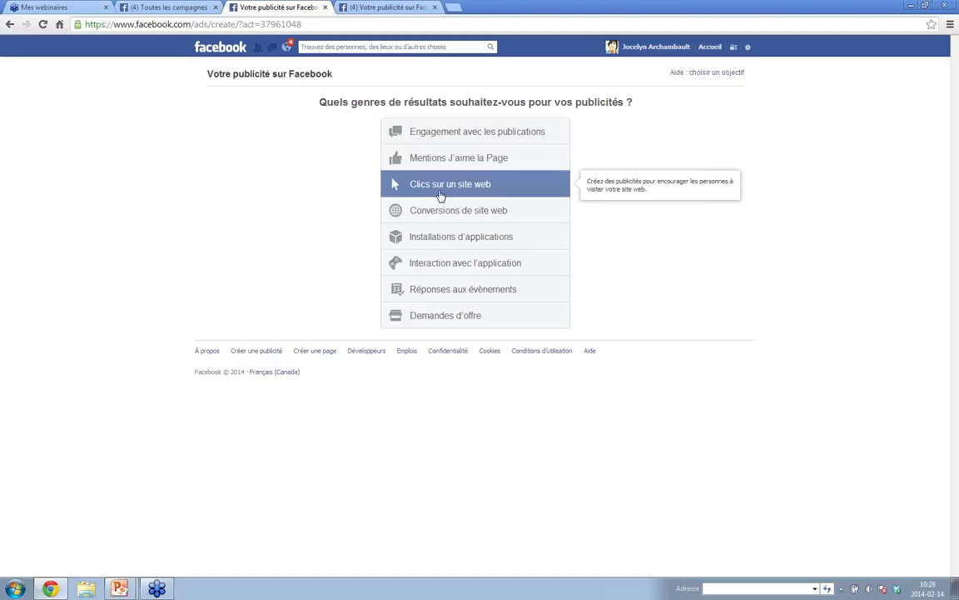
- Connect to the ID-3 VPN from the system tray network list
left_click(843, 591)
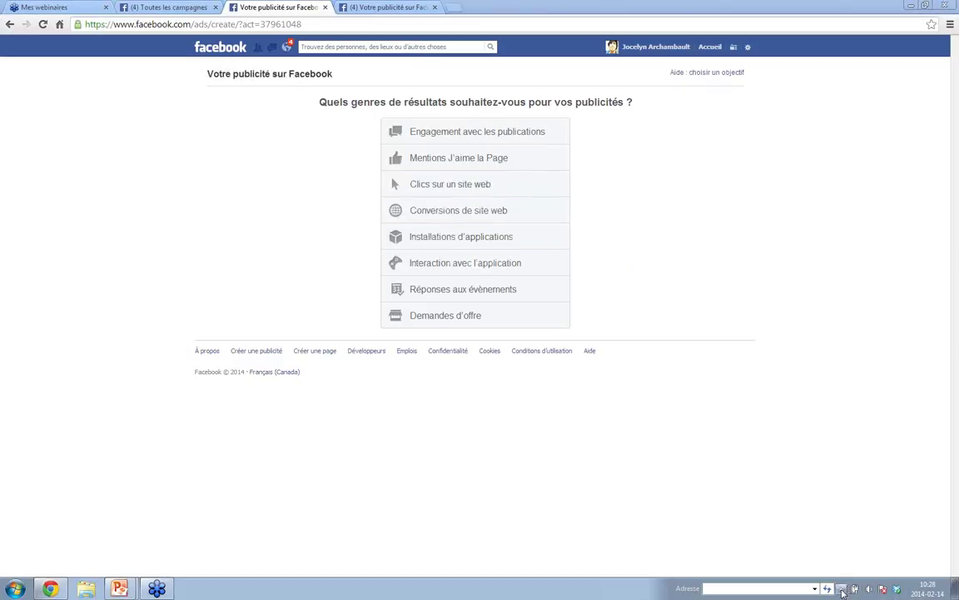
left_click(821, 521)
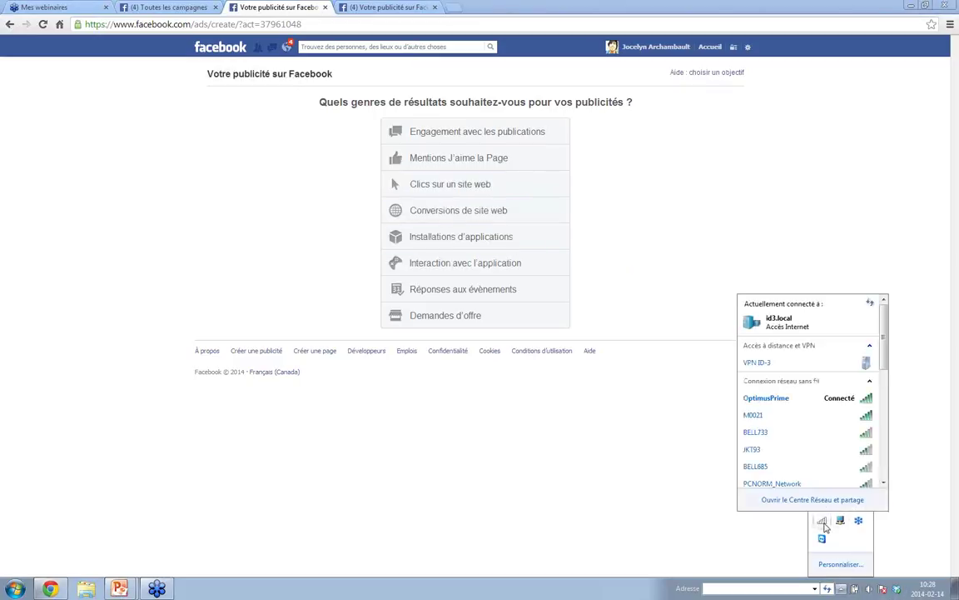
left_click(840, 366)
left_click(847, 380)
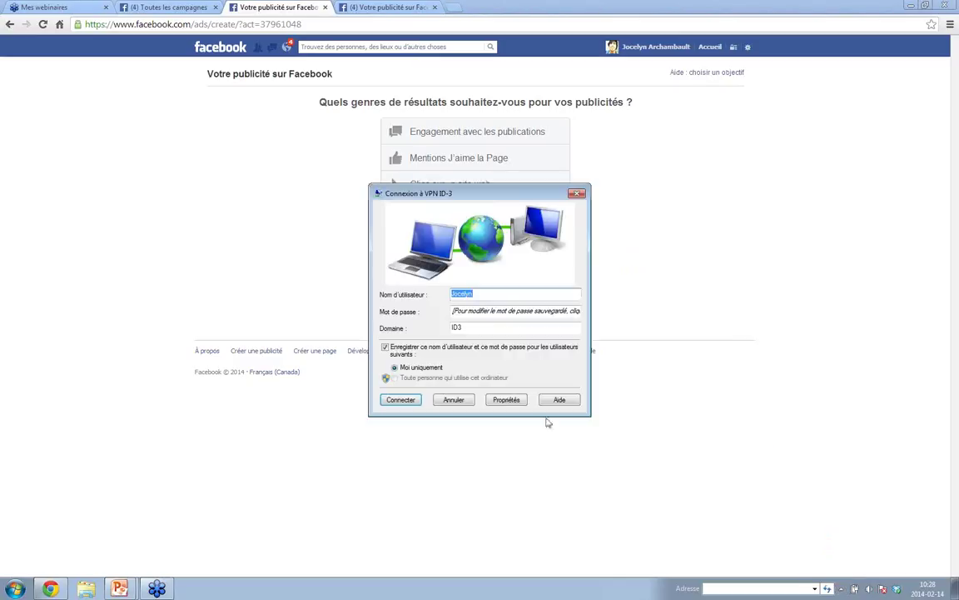
left_click(405, 399)
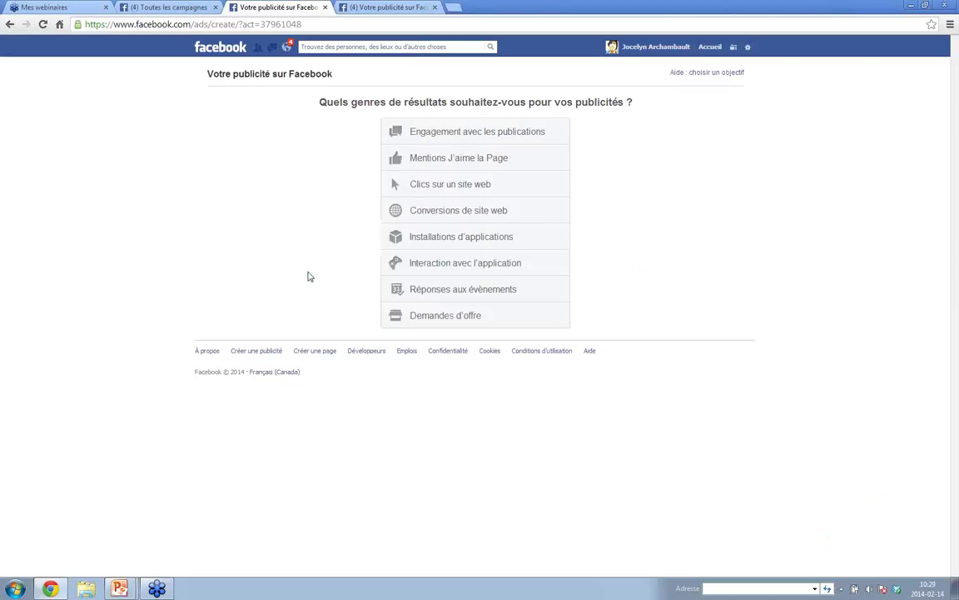
- Choose 'Clics sur un site web' as the objective and open a new browser tab
left_click(421, 187)
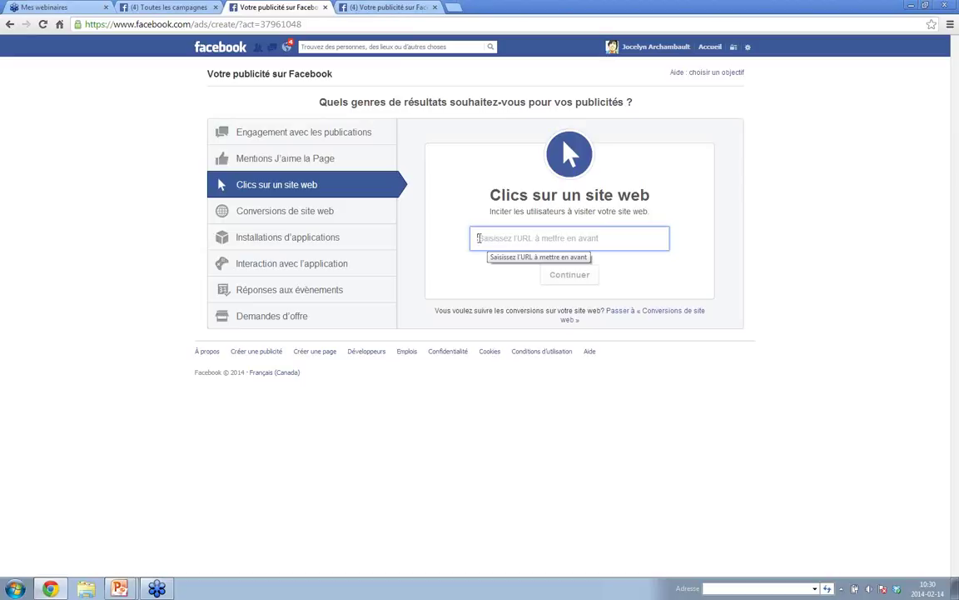
left_click(457, 8)
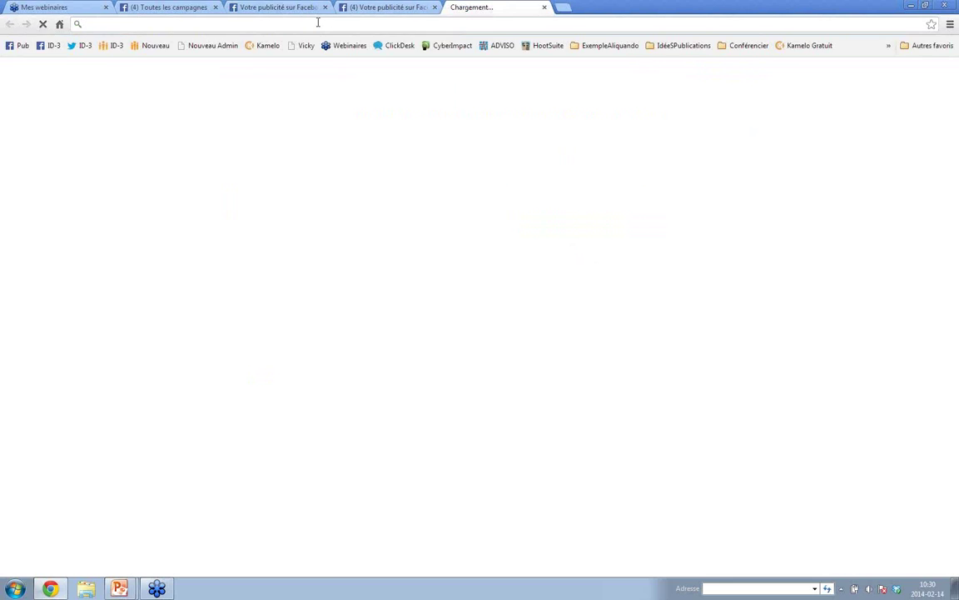
type("kou")
key("BackSpace")
key("BackSpace")
key("BackSpace")
type("you")
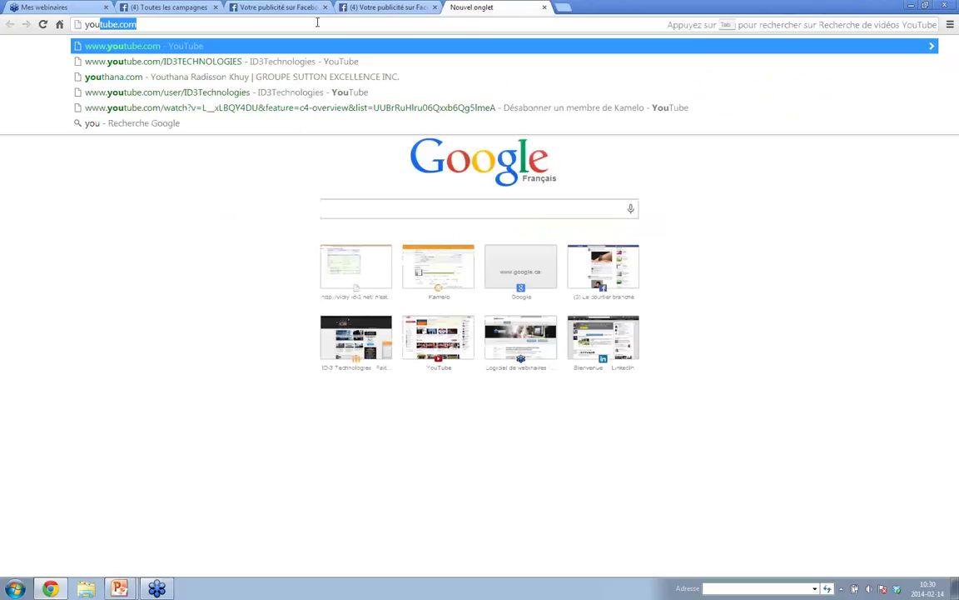
key("Down")
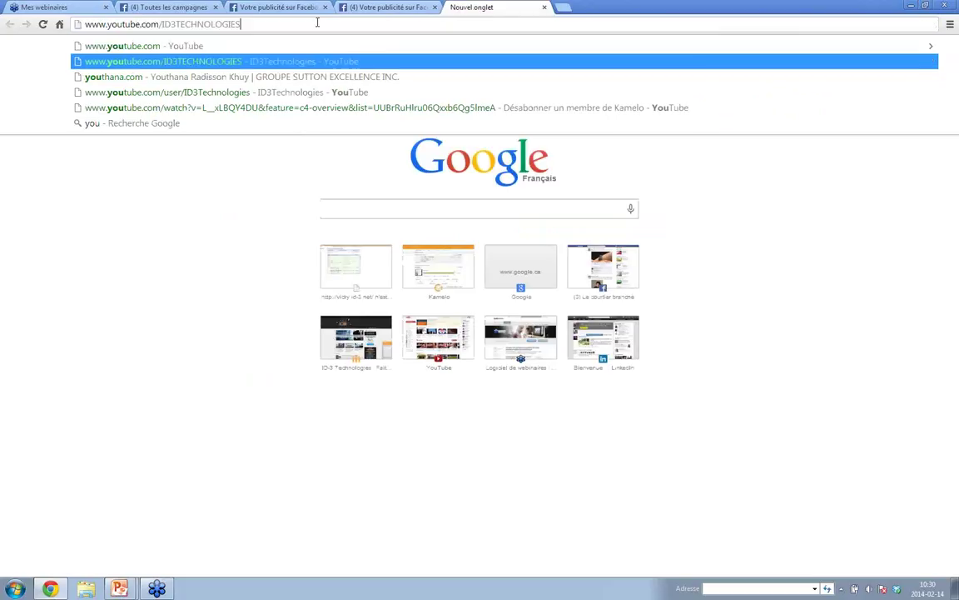
key("Down")
key("Return")
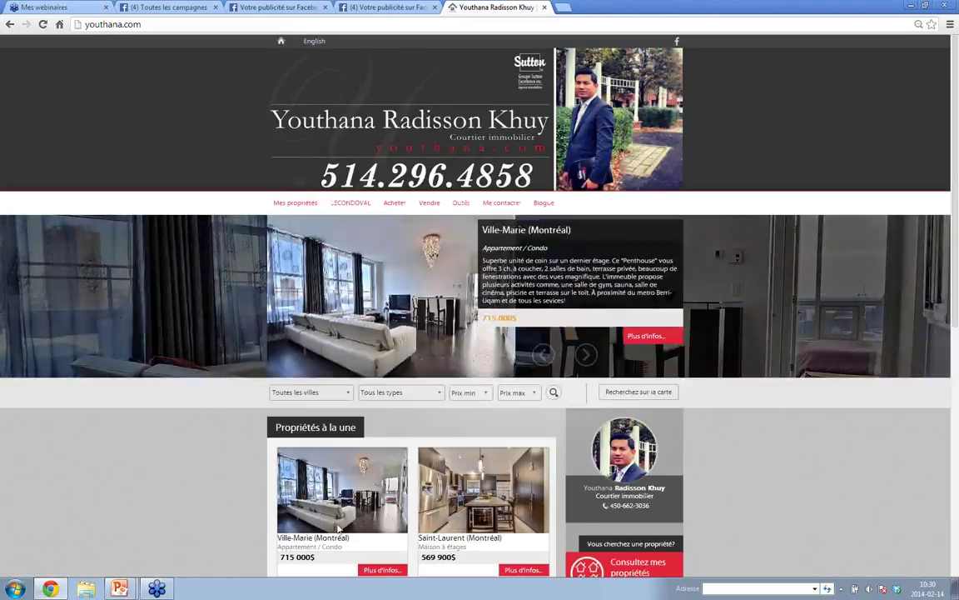
scroll(339, 528, "down", 3)
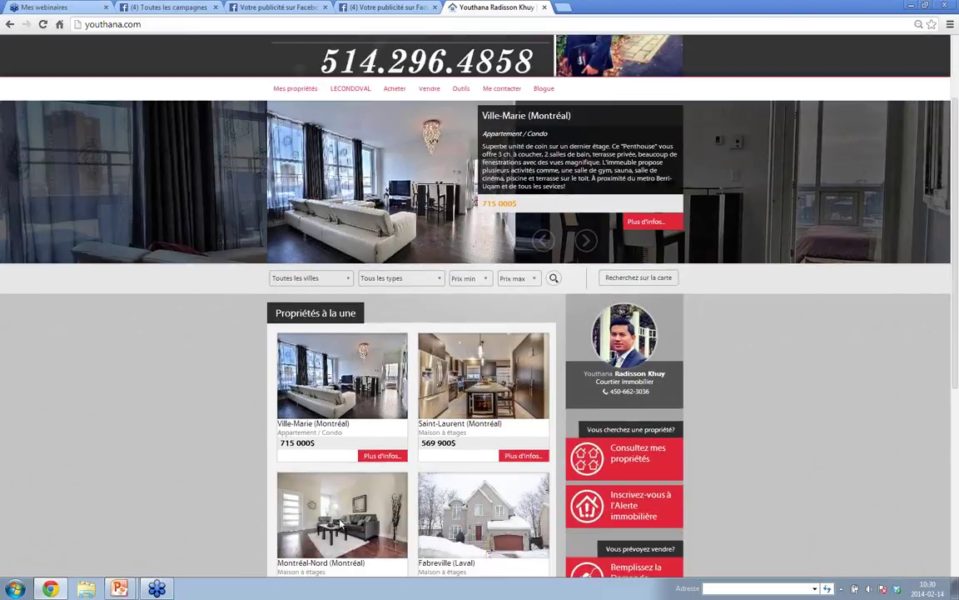
left_click(373, 456)
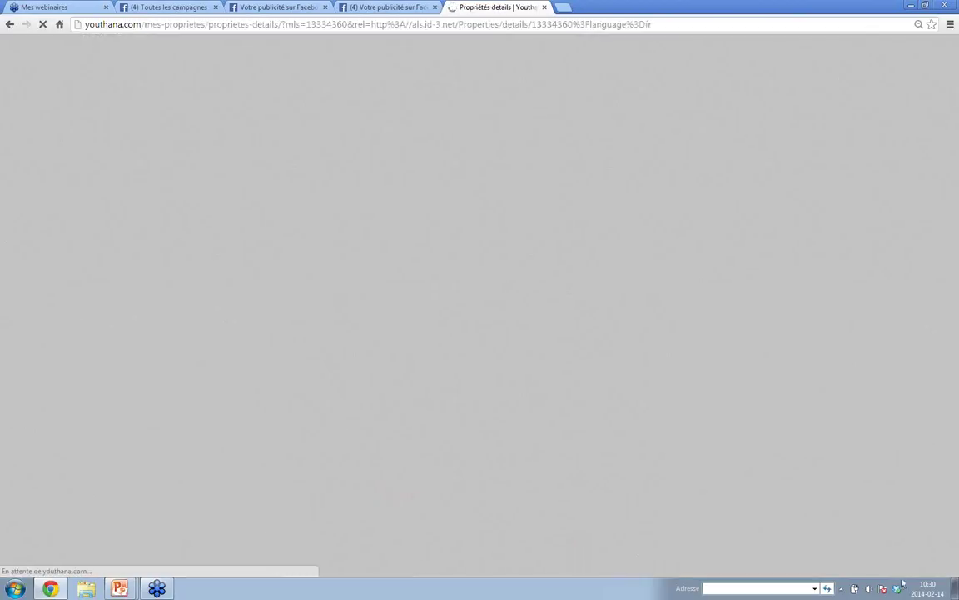
- Select the listing's URL through mls=13334360 and go back to the Facebook ad tab
left_click(842, 588)
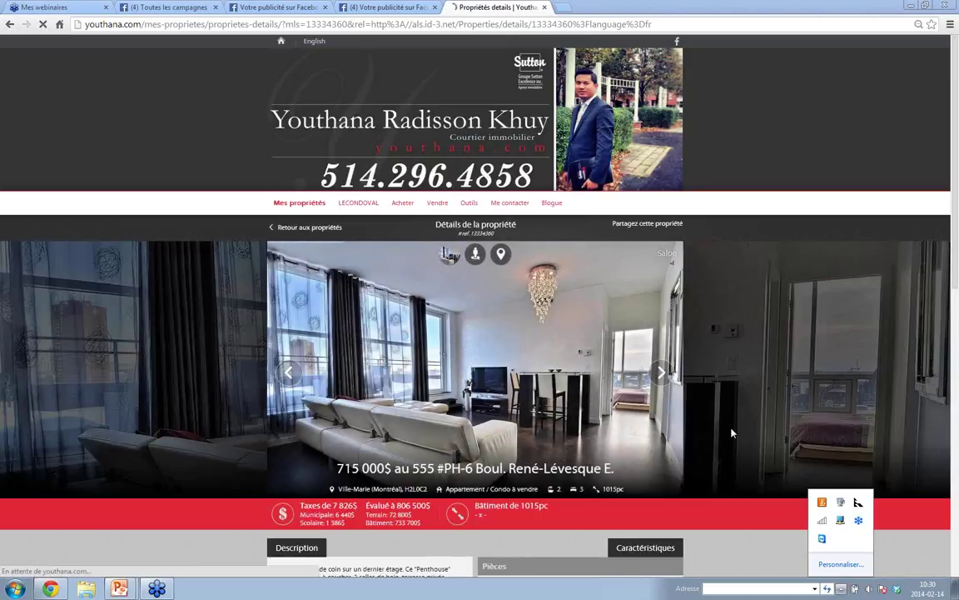
left_click(732, 432)
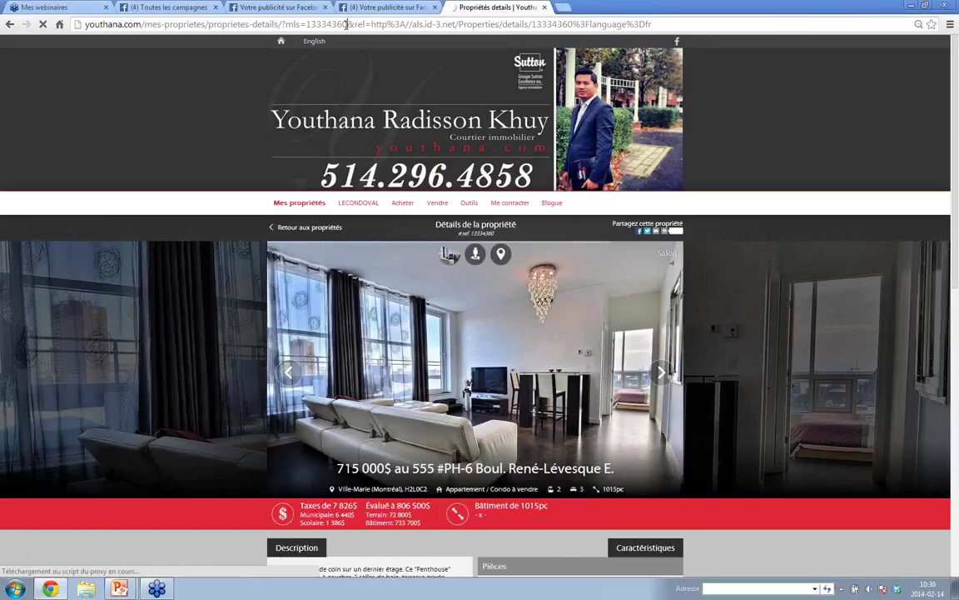
left_click_drag(346, 25, 86, 24)
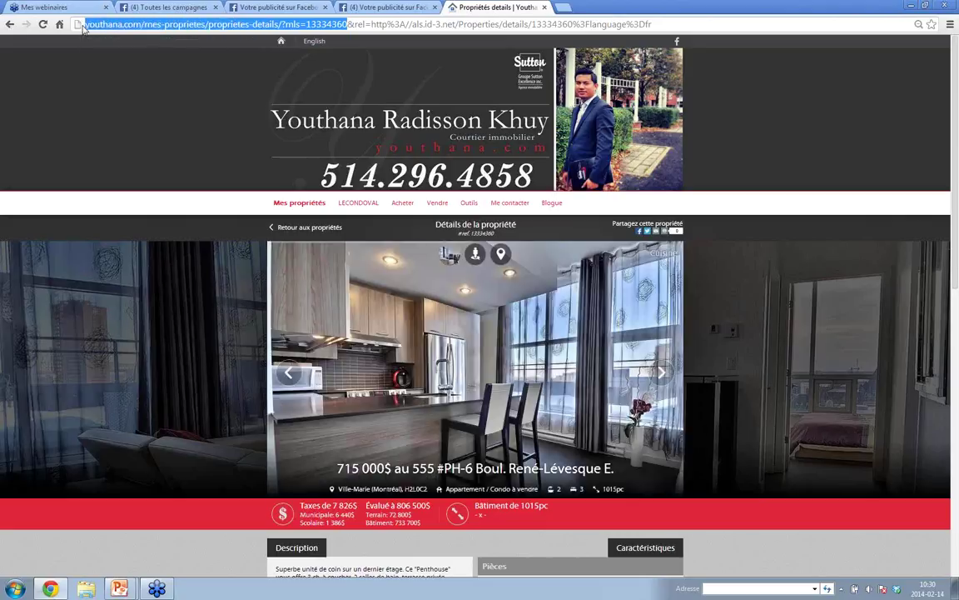
left_click_drag(340, 25, 348, 27)
key("ctrl+c")
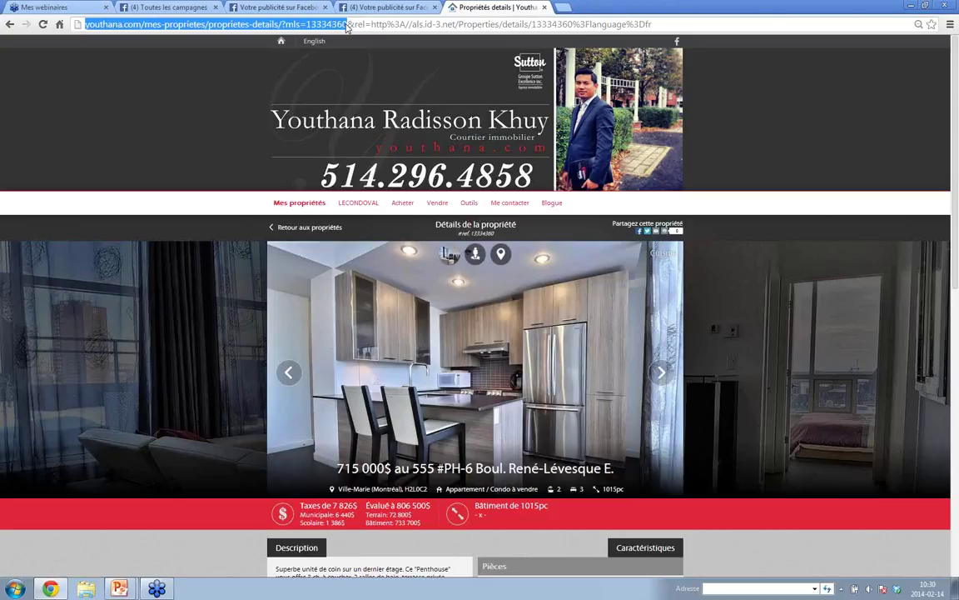
left_click(365, 10)
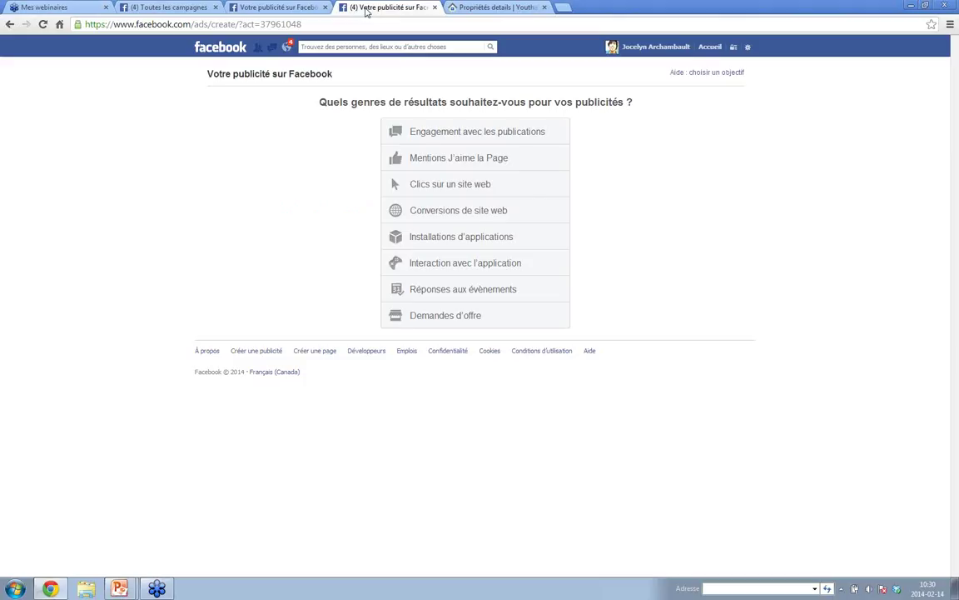
- Paste the youthana.com listing URL as the destination, pulling in its 1500 × 1000 photo, title and description
left_click(274, 8)
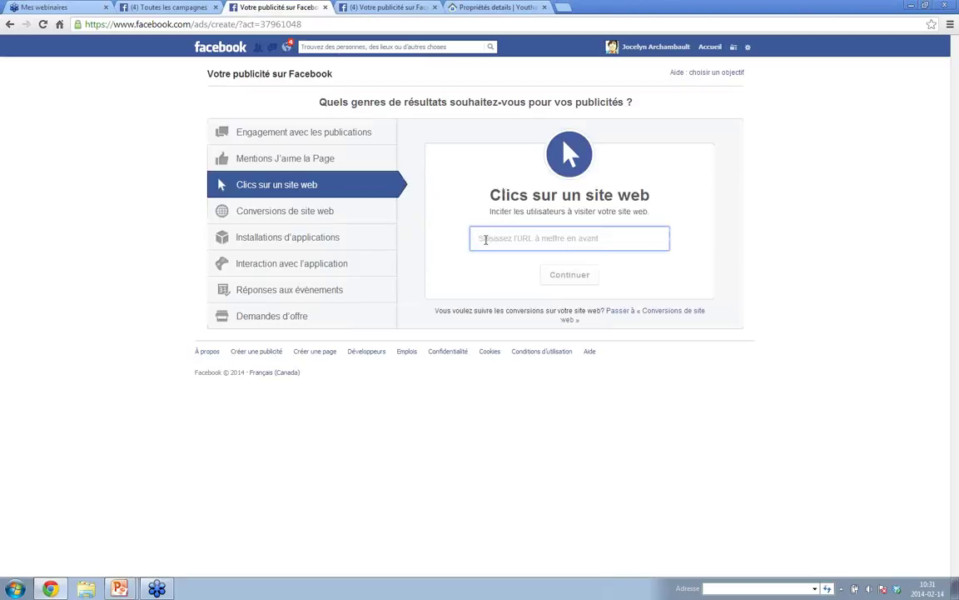
key("ctrl+v")
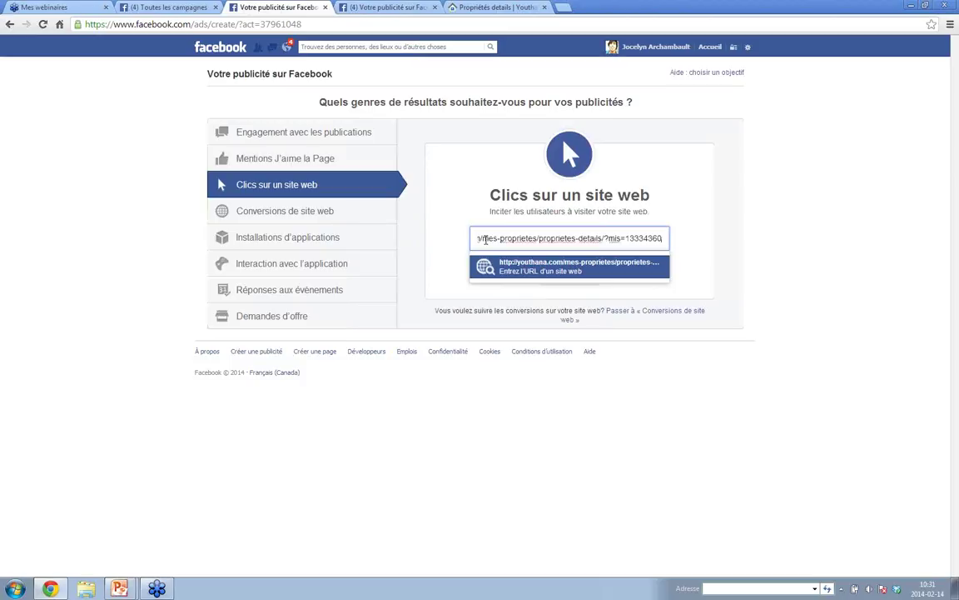
key("Return")
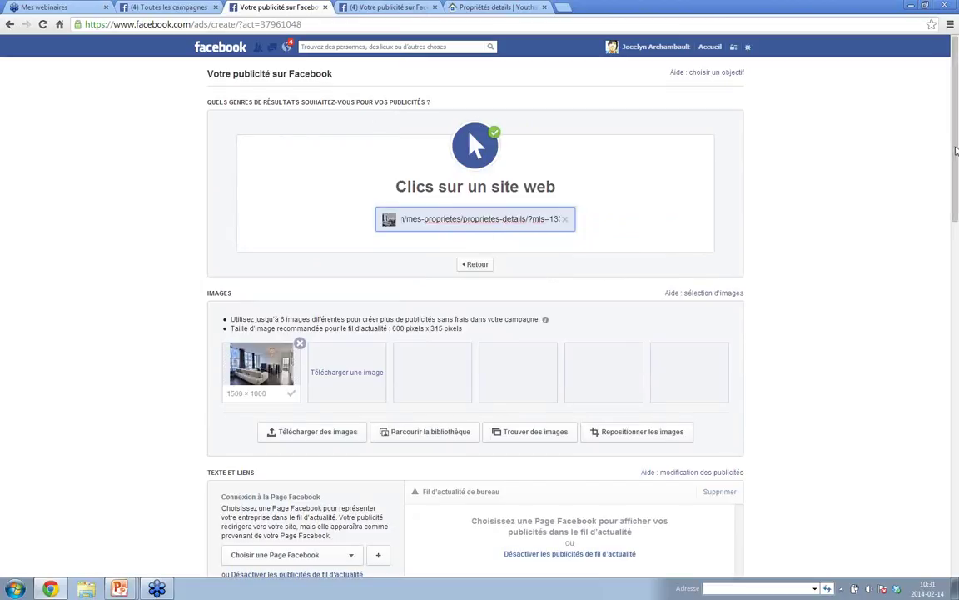
left_click_drag(955, 153, 957, 193)
scroll(515, 110, "down", 3)
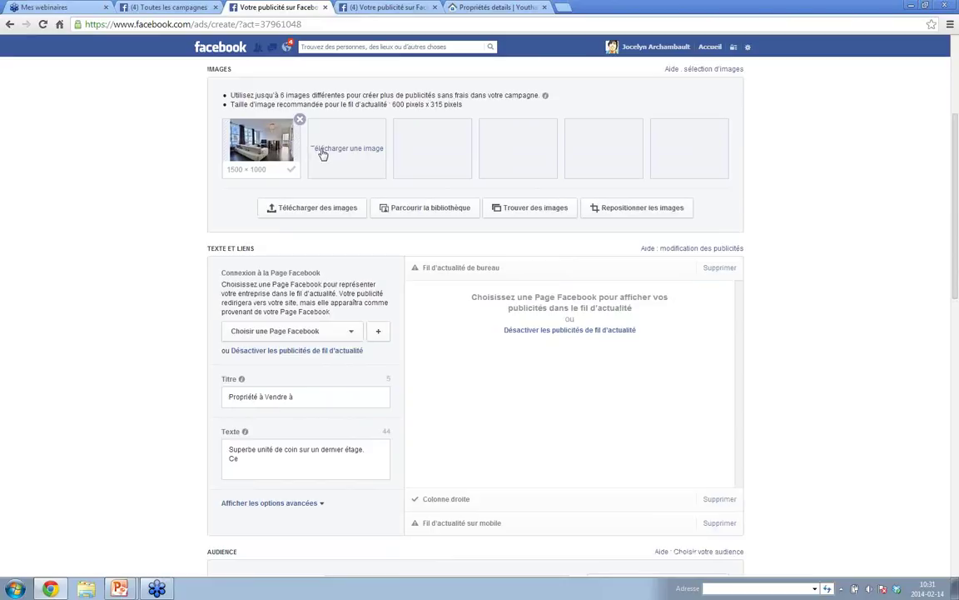
left_click(313, 208)
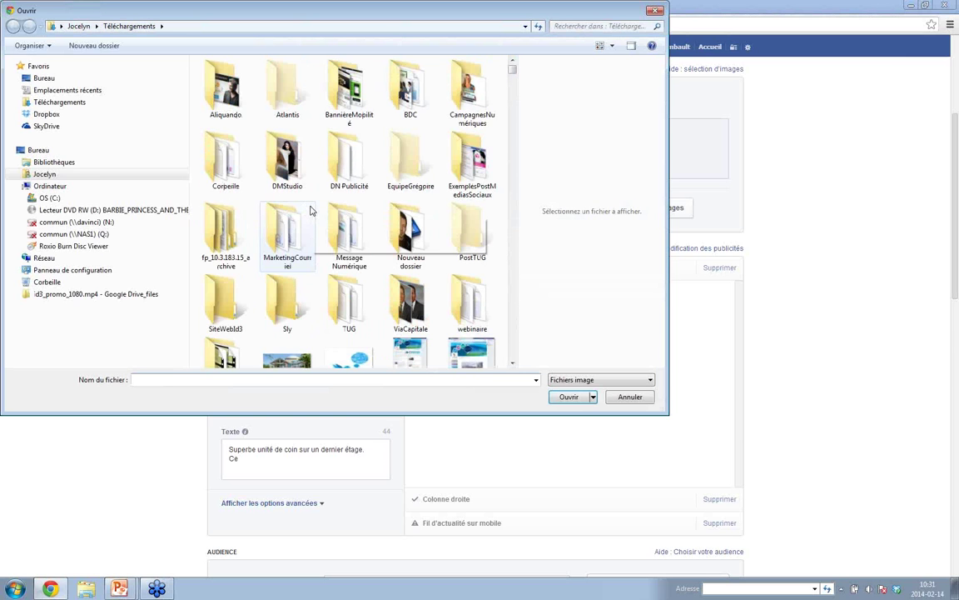
- Upload ScreenShot1186–1189.jpg as four extra 800 × 315 ad images, five images in total
left_click_drag(513, 71, 512, 314)
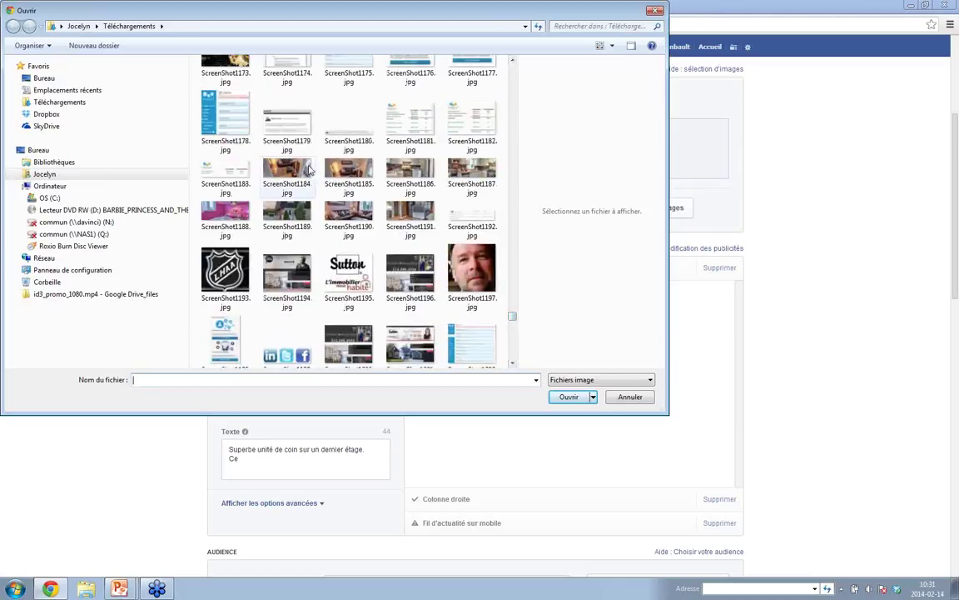
left_click(401, 171)
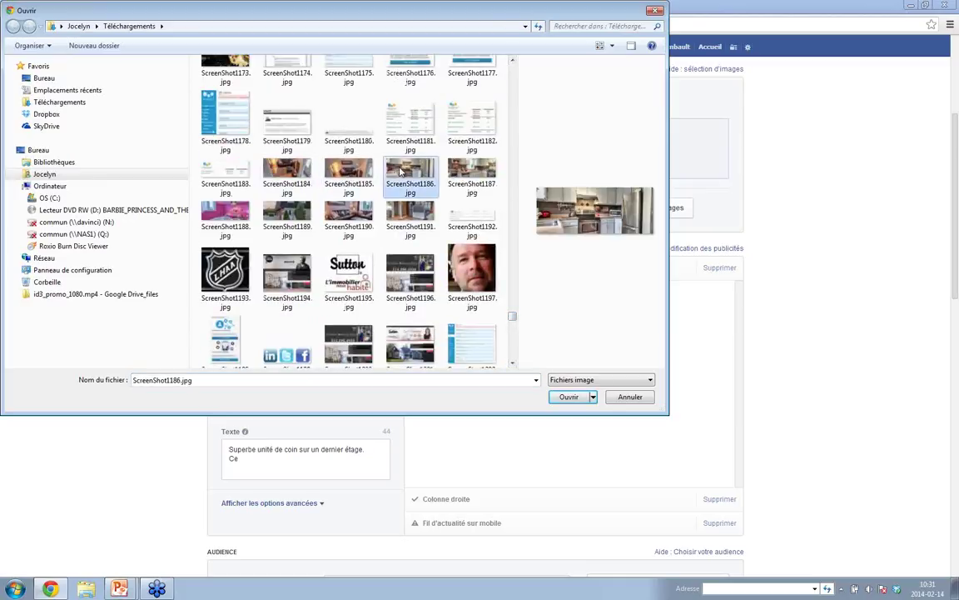
left_click(471, 171, "ctrl")
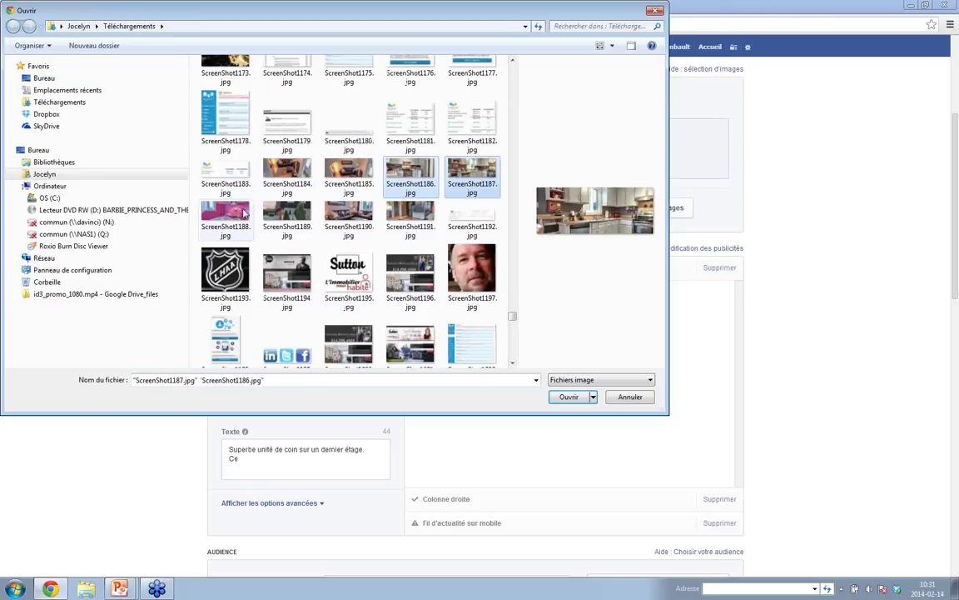
left_click(241, 213, "ctrl")
left_click(288, 213, "ctrl")
left_click(343, 213, "ctrl")
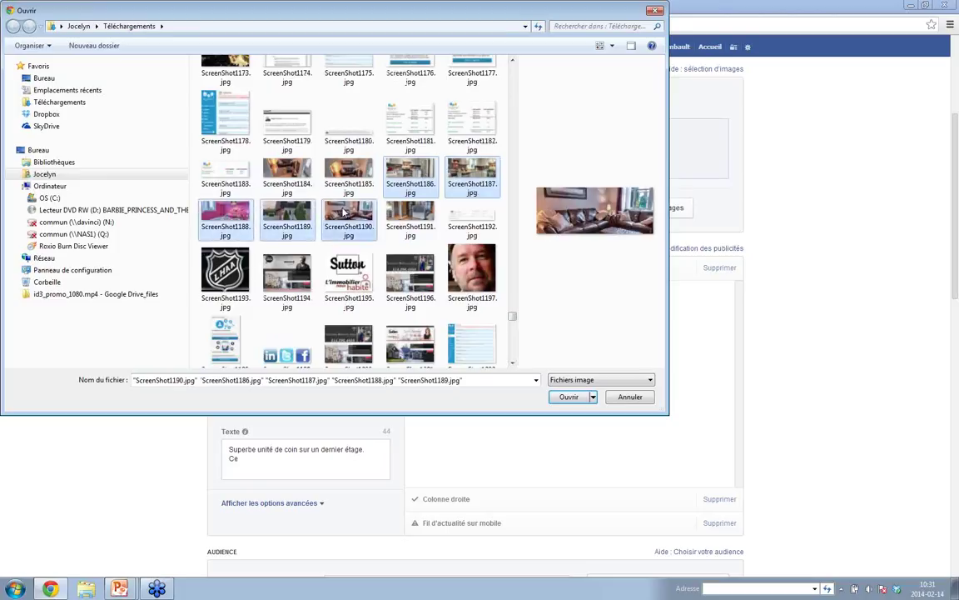
left_click(346, 221, "ctrl")
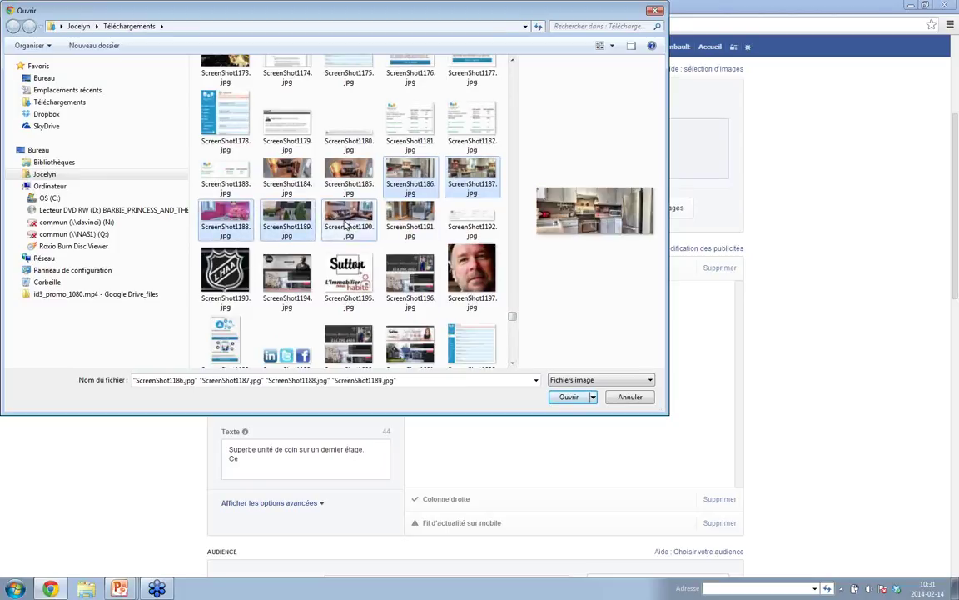
left_click(567, 398)
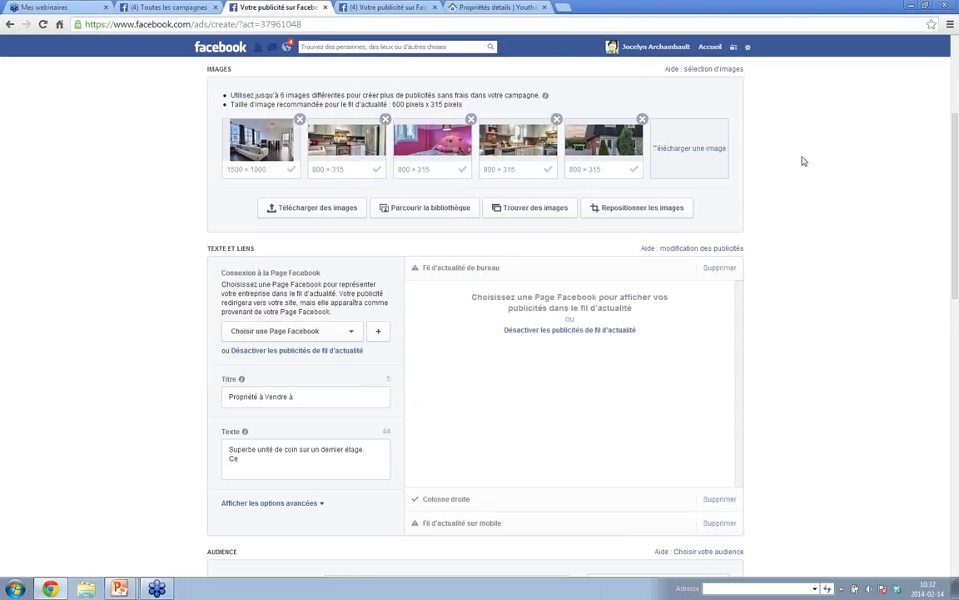
scroll(799, 166, "down", 3)
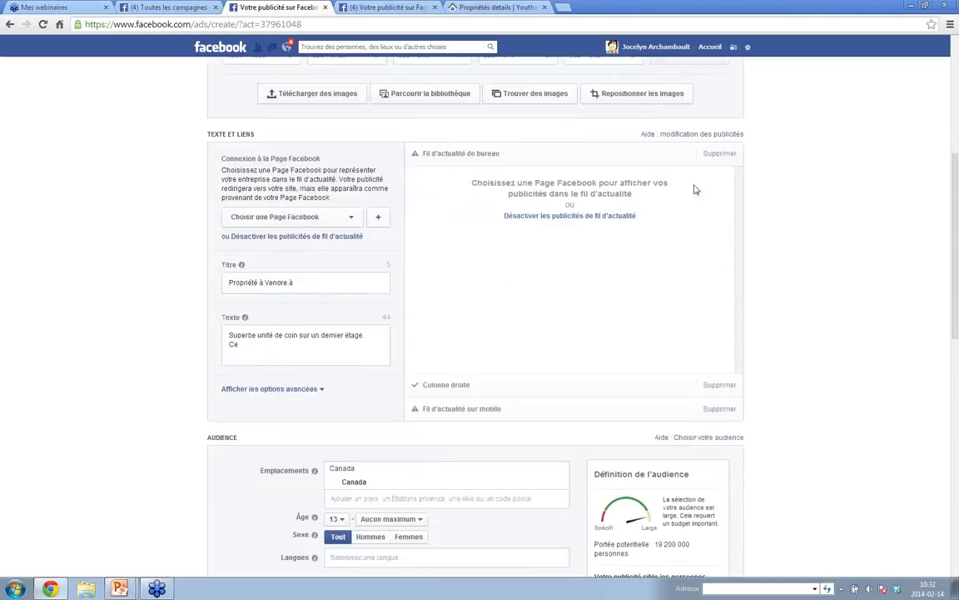
left_click(351, 218)
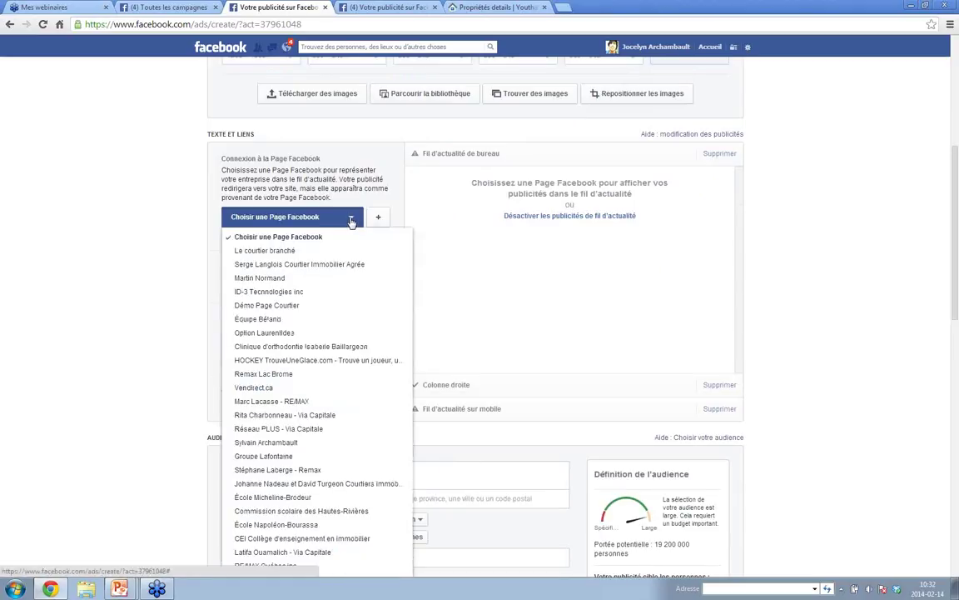
- Choose 'Le courtier branché' as the ad's Facebook Page
left_click(301, 251)
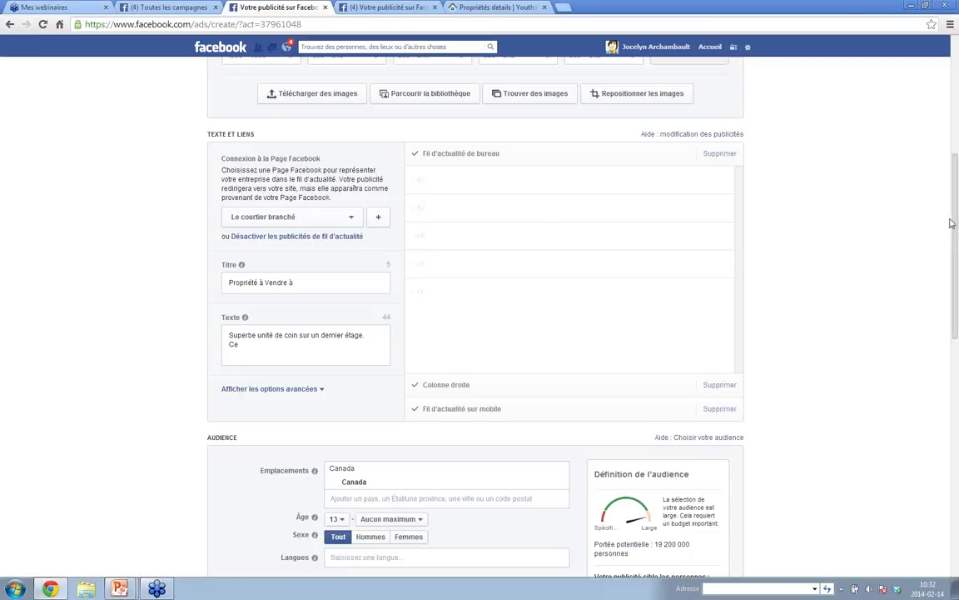
left_click_drag(952, 223, 956, 130)
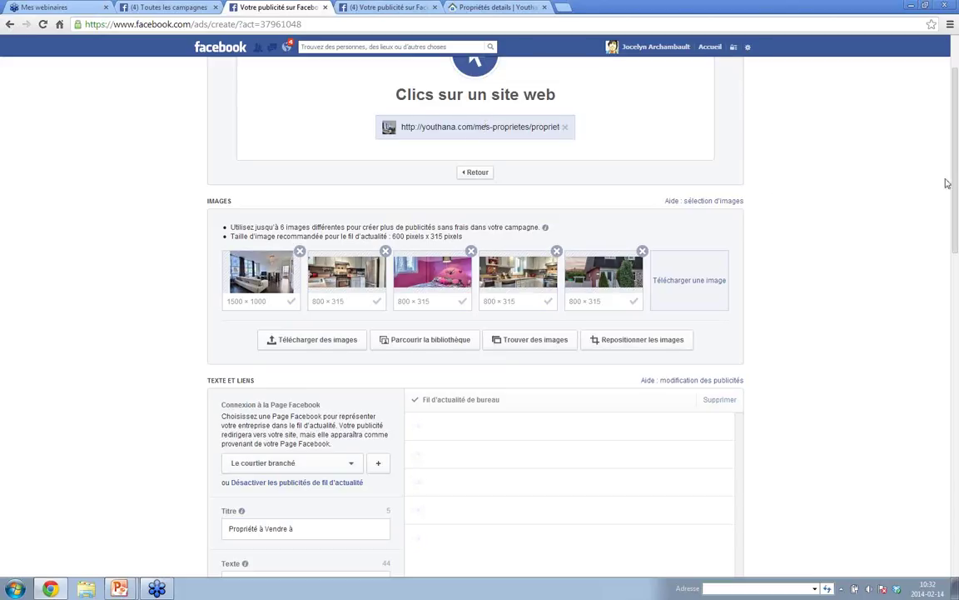
left_click_drag(956, 171, 958, 240)
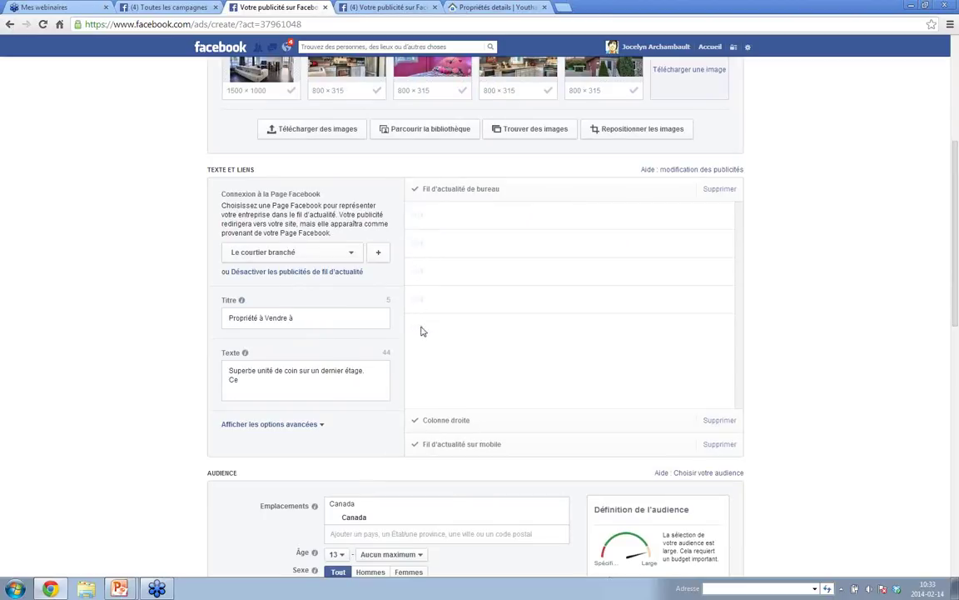
left_click(226, 375)
- Replace the ad text with "Superbe propriété pour une belle famille"
key("ctrl+a")
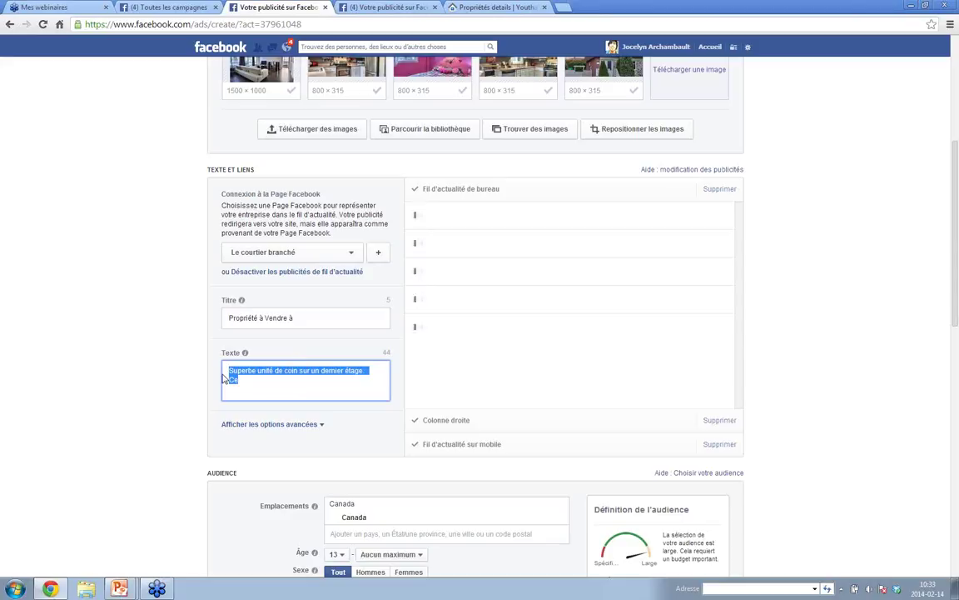
type("Superbe p")
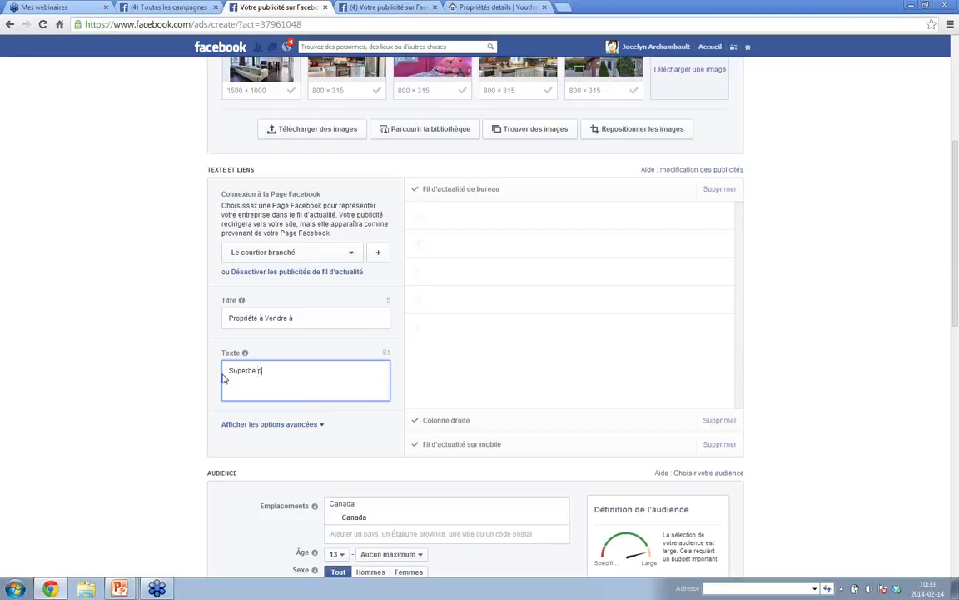
type("ro")
key("BackSpace")
key("BackSpace")
type("oopriété pour une belle famille")
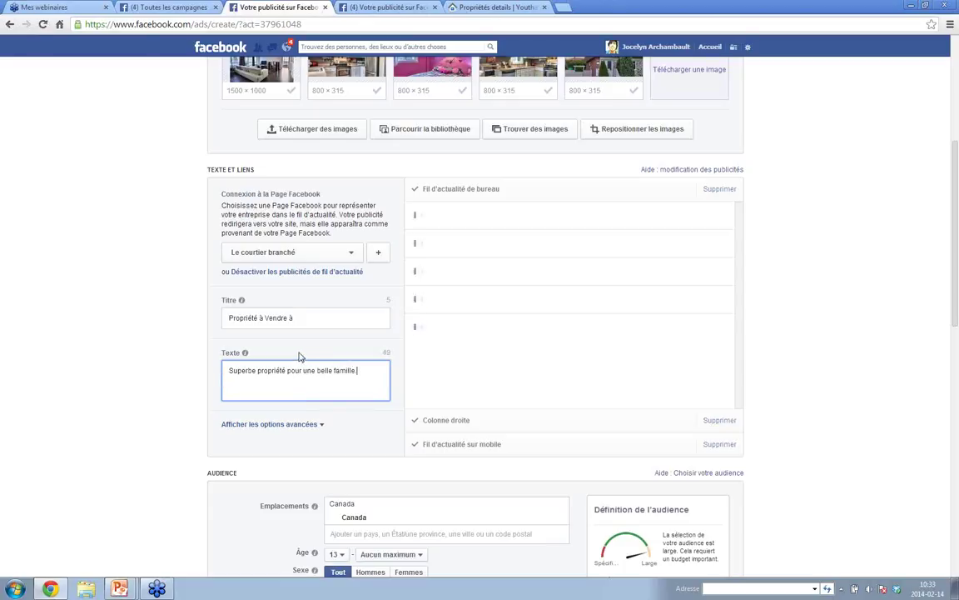
- Replace the ad title with "À vendre à Montreal"
left_click(294, 318)
left_click_drag(294, 318, 229, 321)
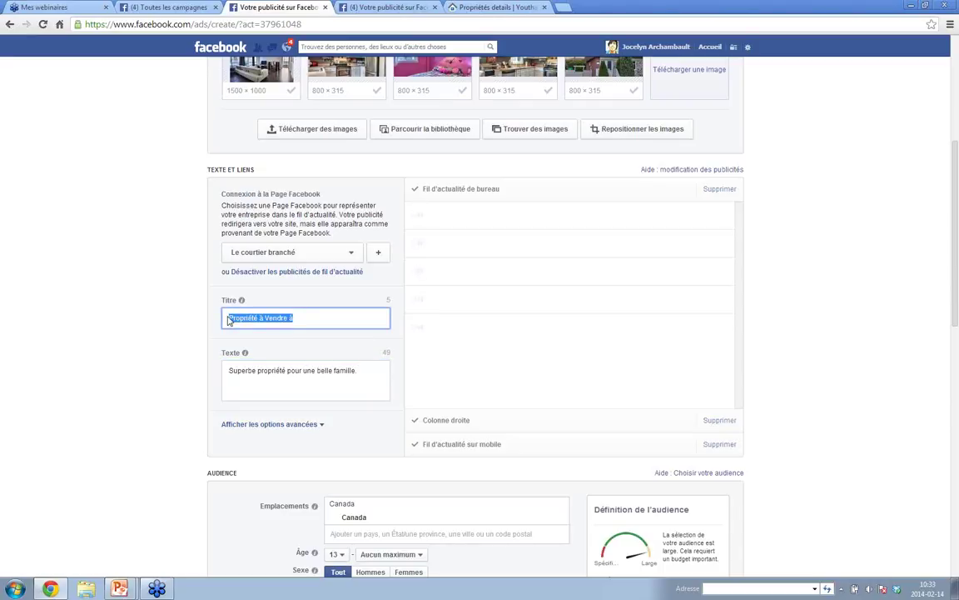
type("À vend")
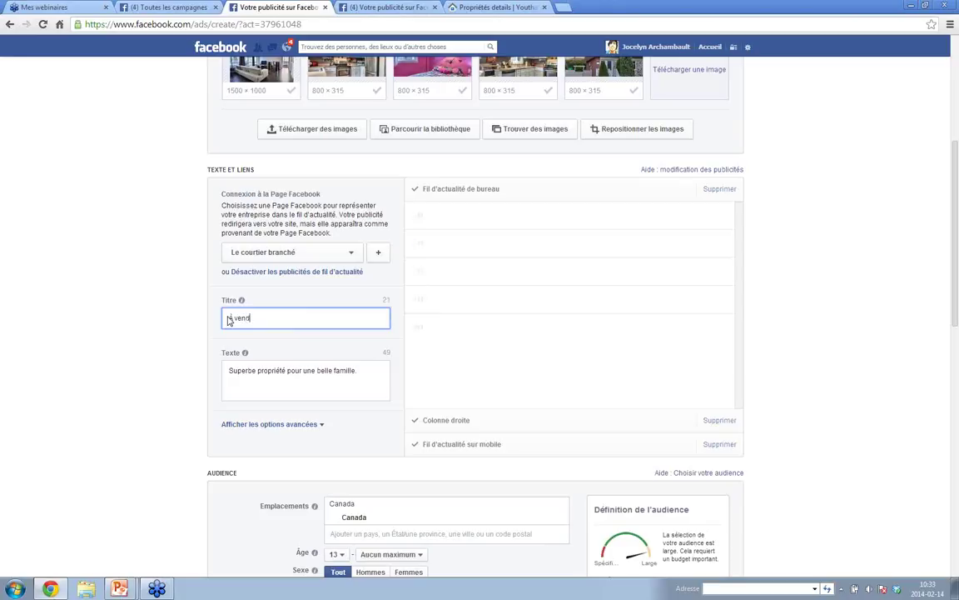
type("re à Montreal")
- Replace the Canada location with Laval, Québec, targeting the city only without the 20 km radius
scroll(956, 342, "down", 2)
left_click_drag(956, 343, 956, 410)
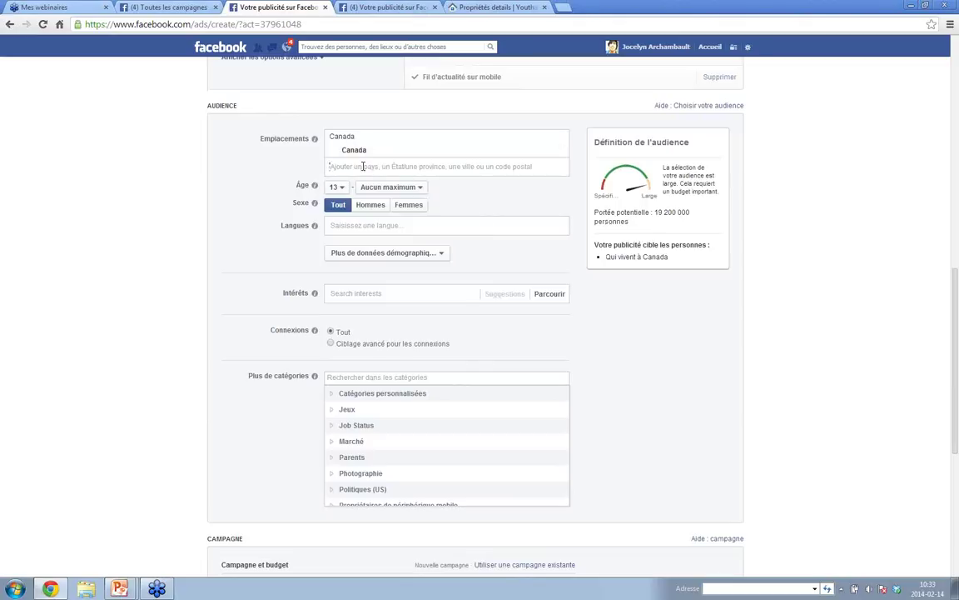
left_click(363, 167)
type("laval")
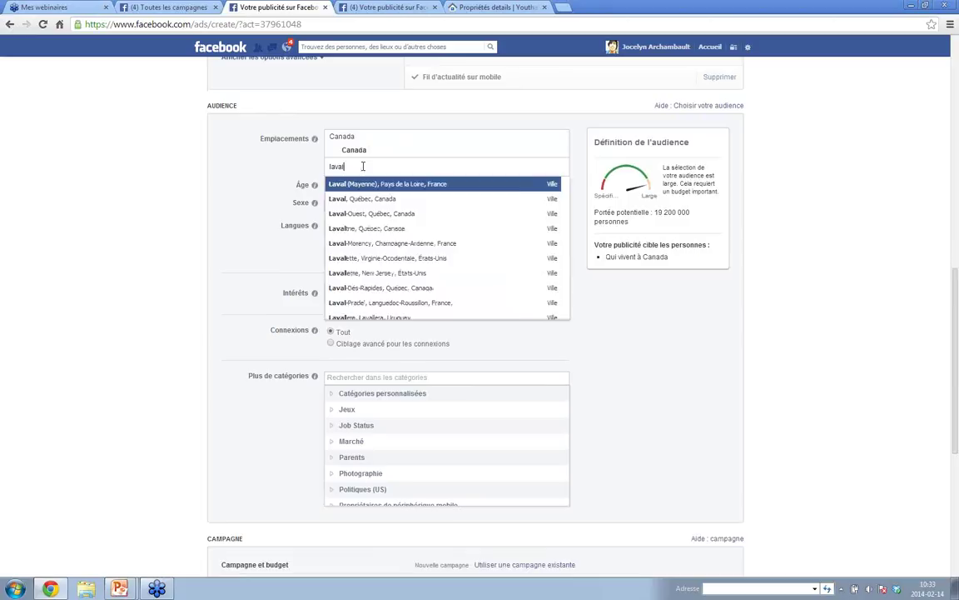
key("Return")
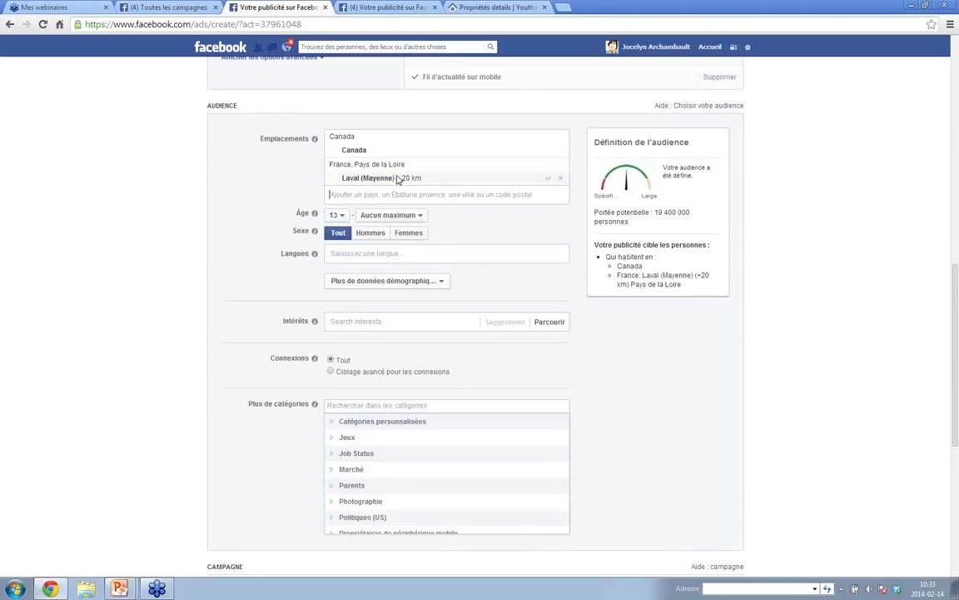
left_click(399, 180)
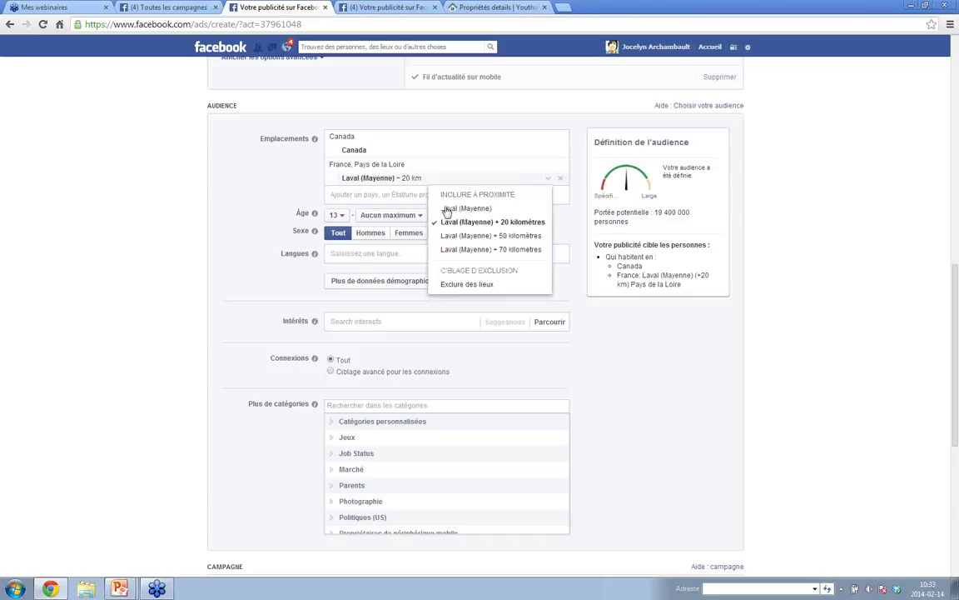
left_click(375, 153)
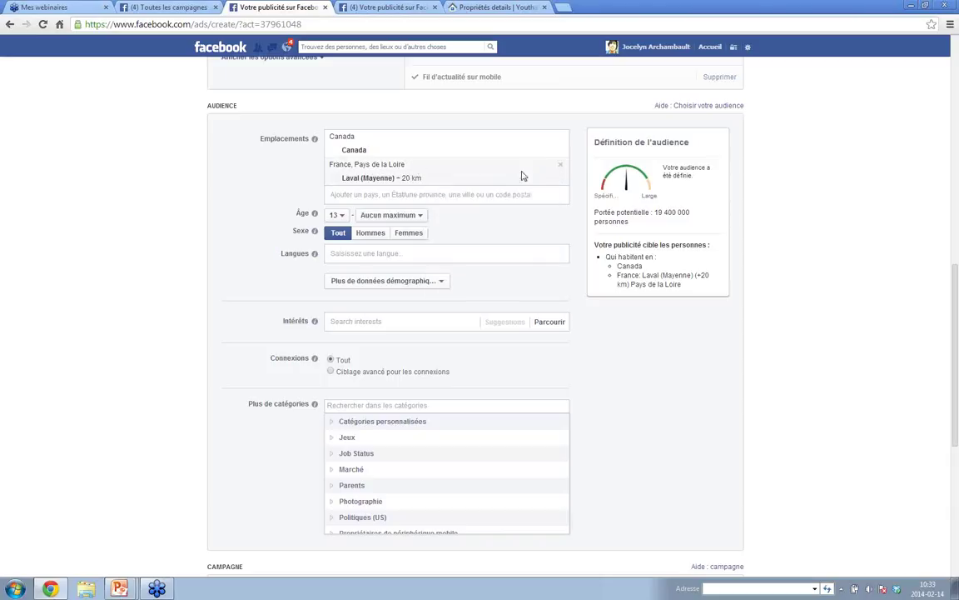
left_click(560, 165)
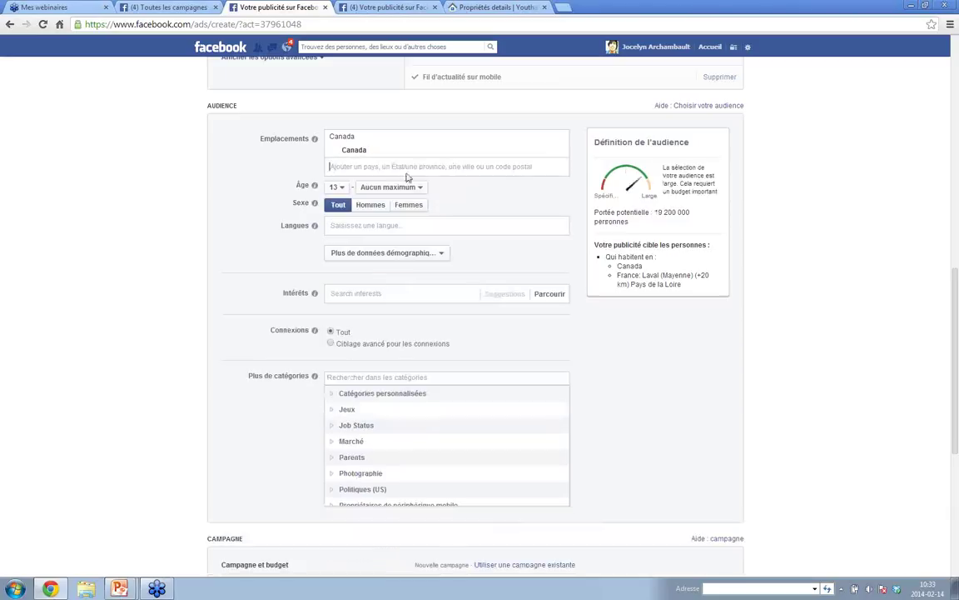
type("laval")
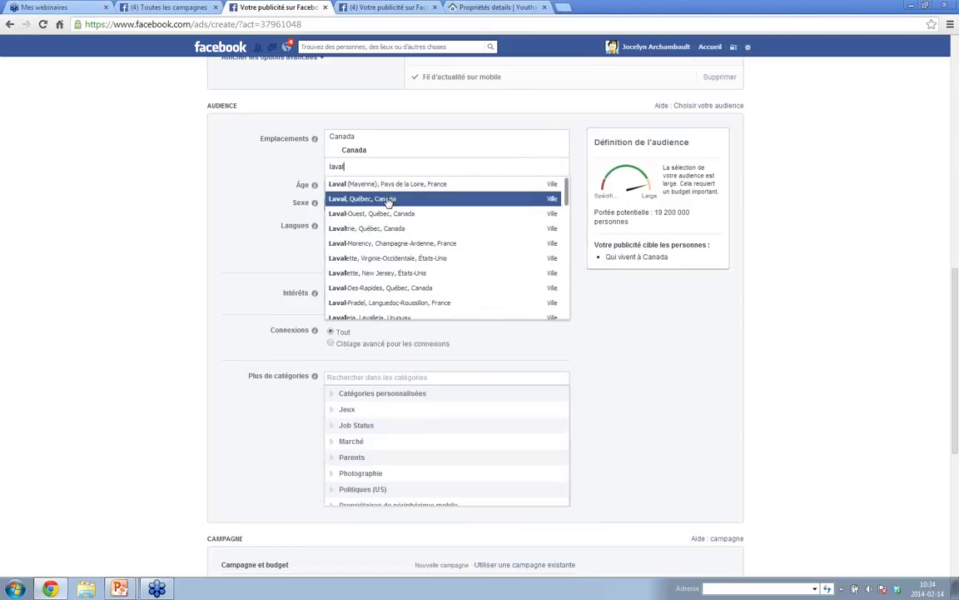
left_click(391, 199)
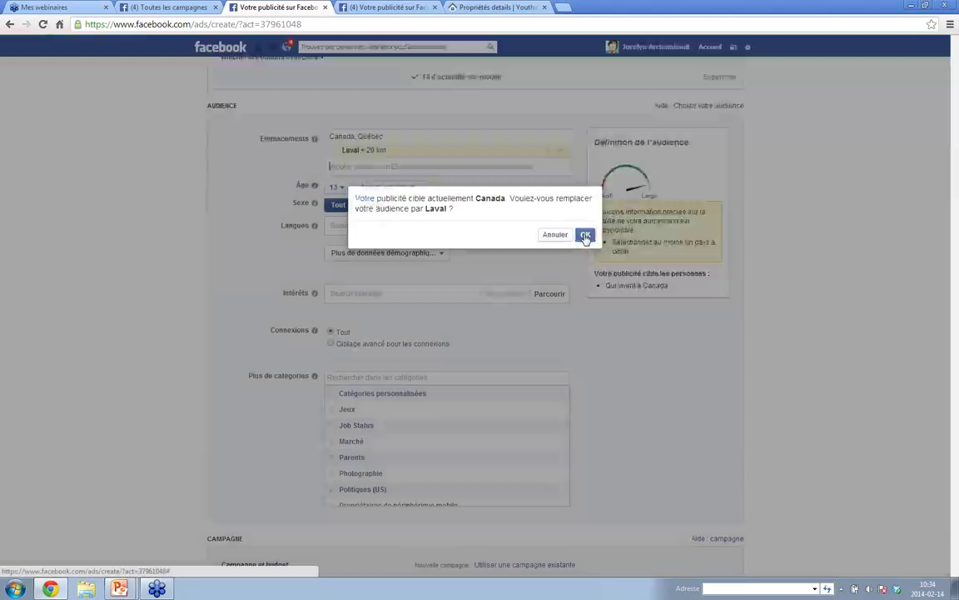
left_click(585, 238)
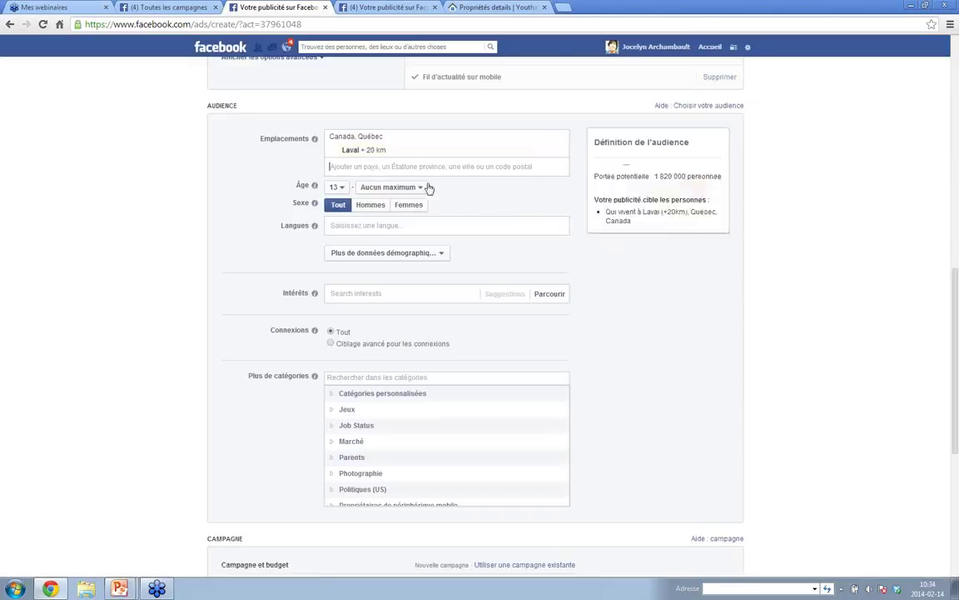
left_click(372, 151)
left_click(471, 180)
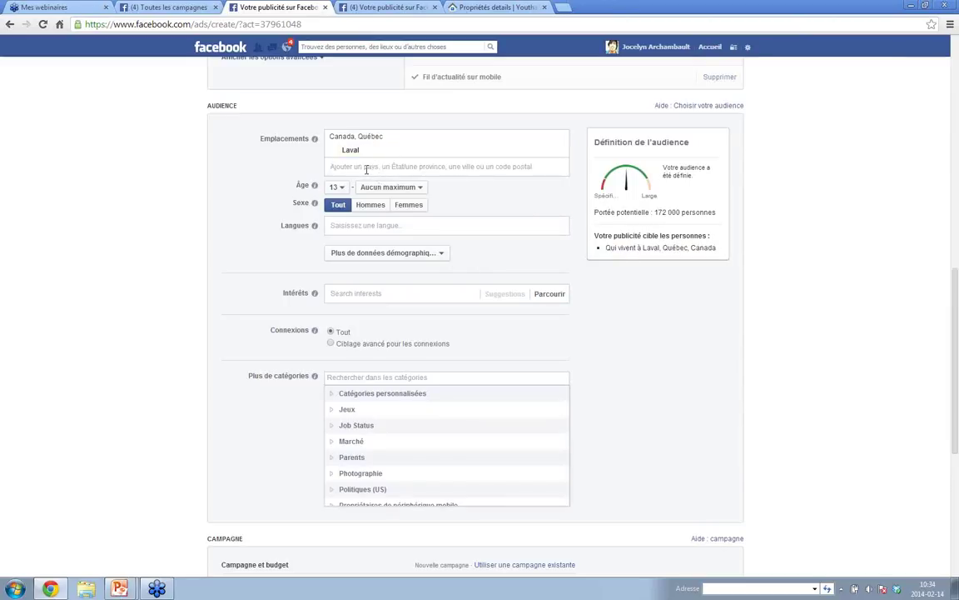
- Add Montréal, Québec with no radius and restrict the audience to women
type("montréal")
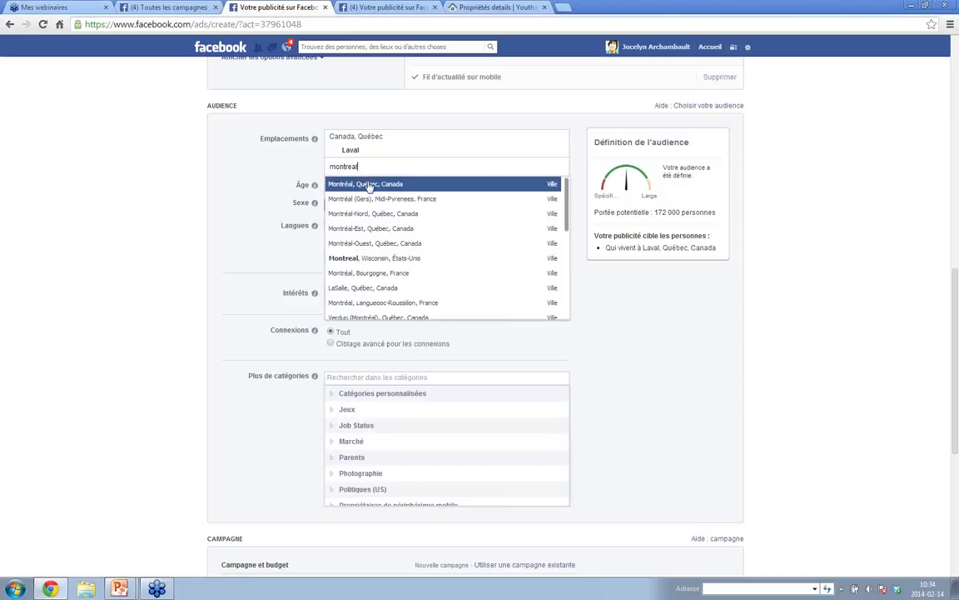
left_click(369, 185)
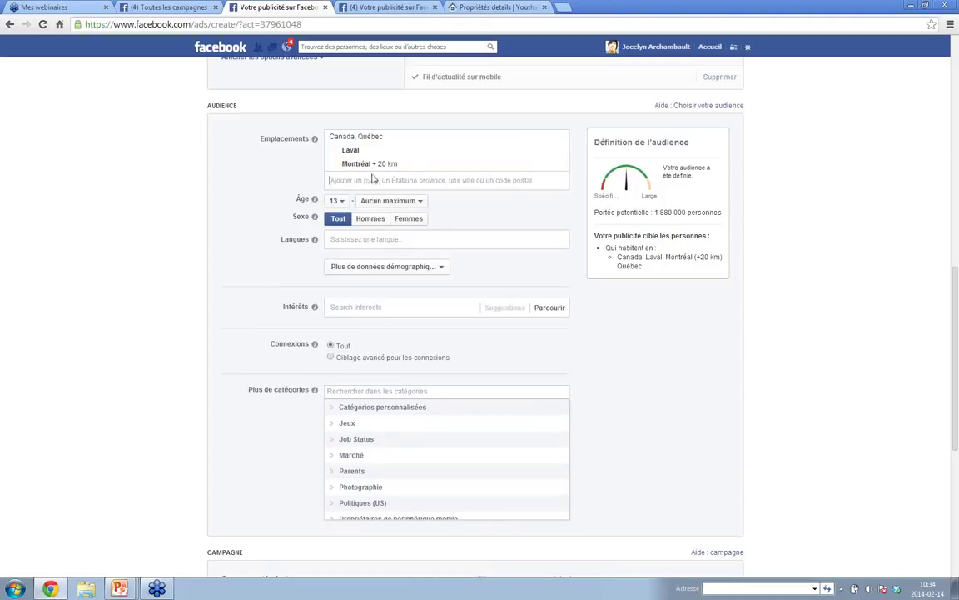
left_click(379, 164)
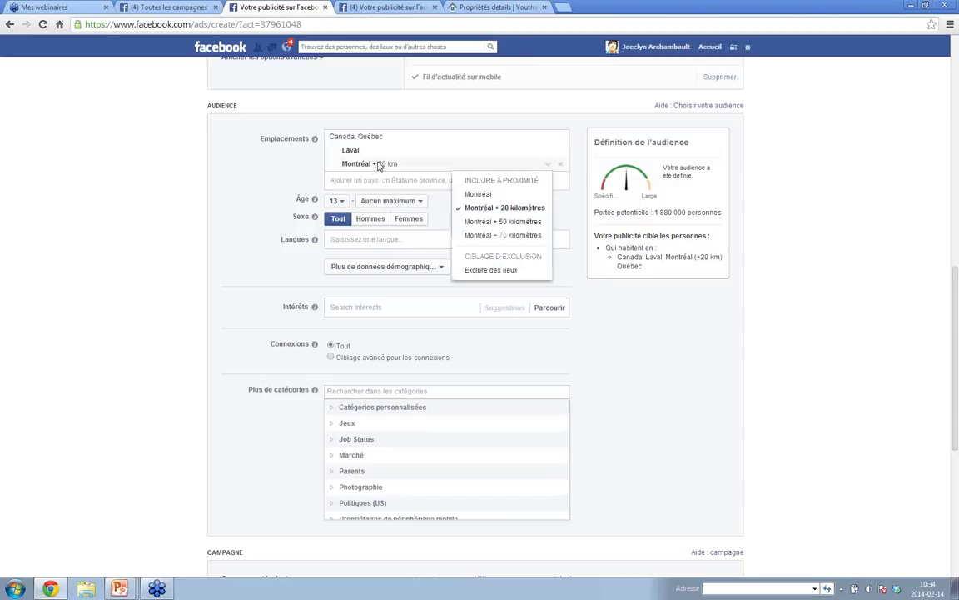
left_click(480, 194)
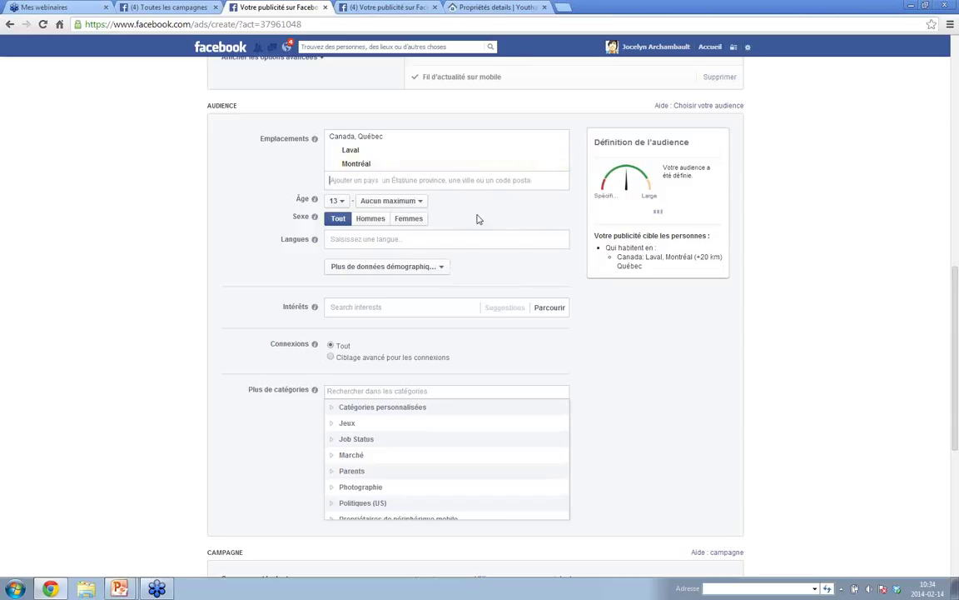
left_click(403, 222)
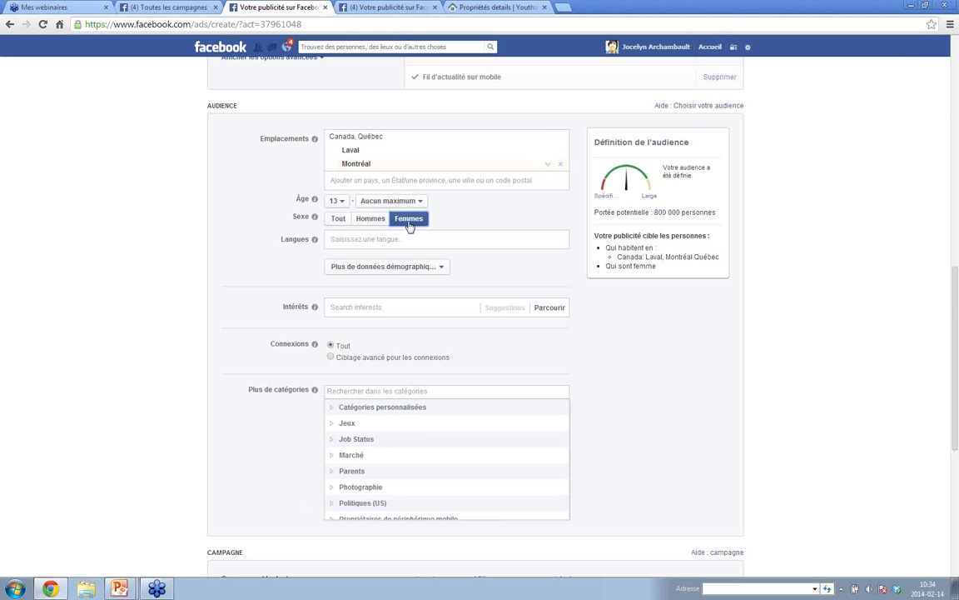
scroll(534, 254, "down", 5)
scroll(580, 279, "down", 3)
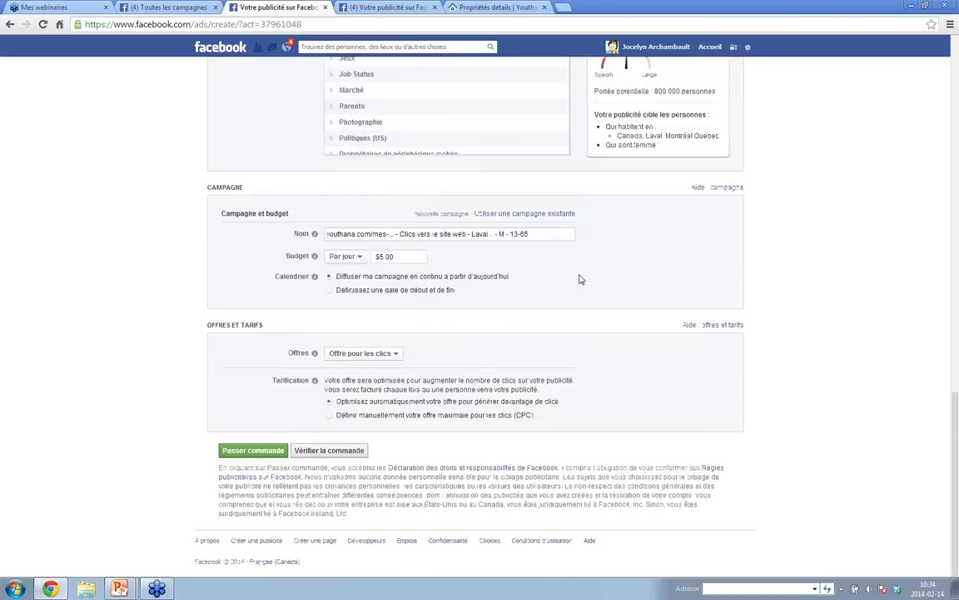
double_click(380, 257)
left_click_drag(950, 407, 946, 56)
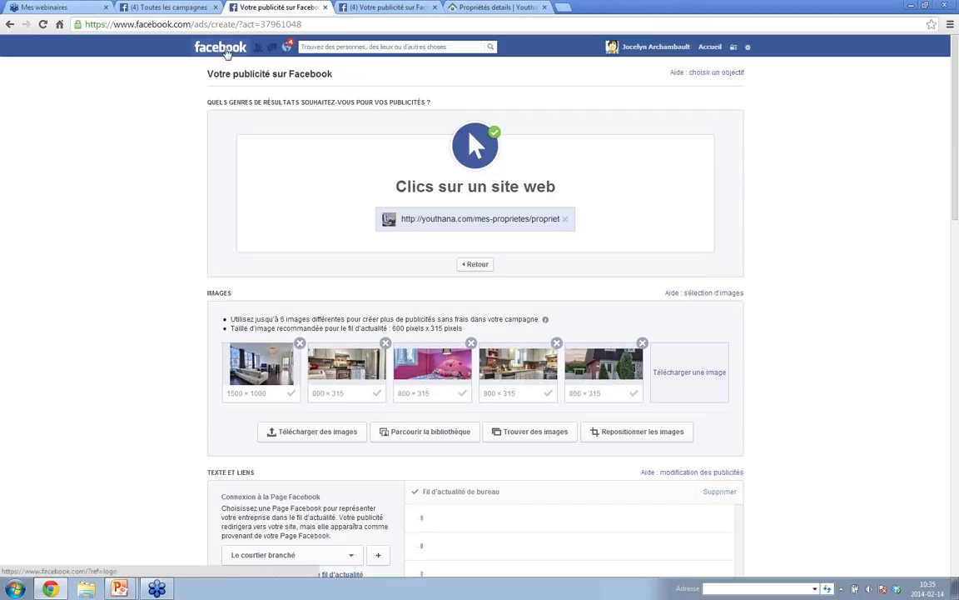
- Leave the unsaved ad page via the Facebook logo and go to Gestionnaire de publicités
left_click(226, 53)
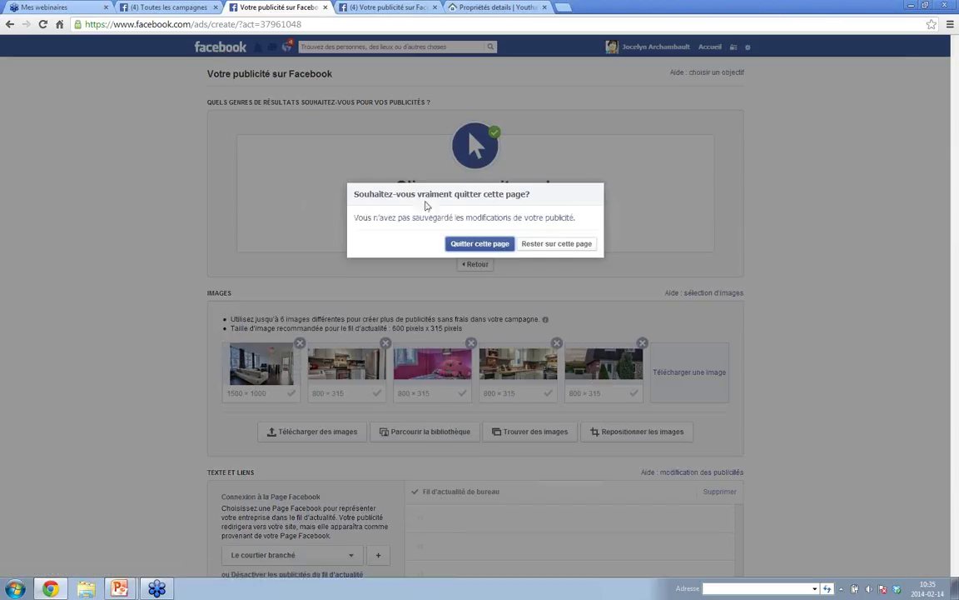
left_click(480, 243)
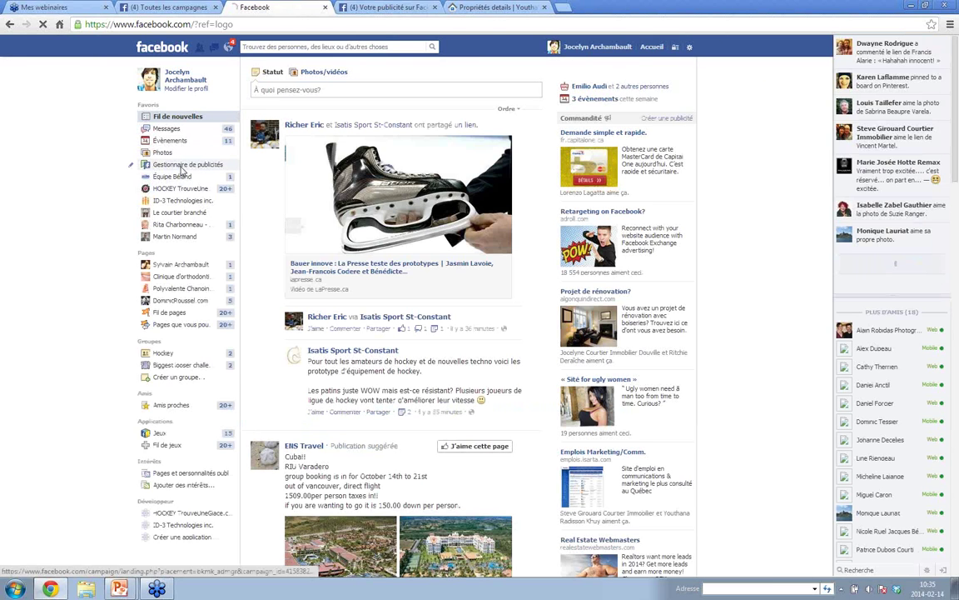
left_click(182, 167)
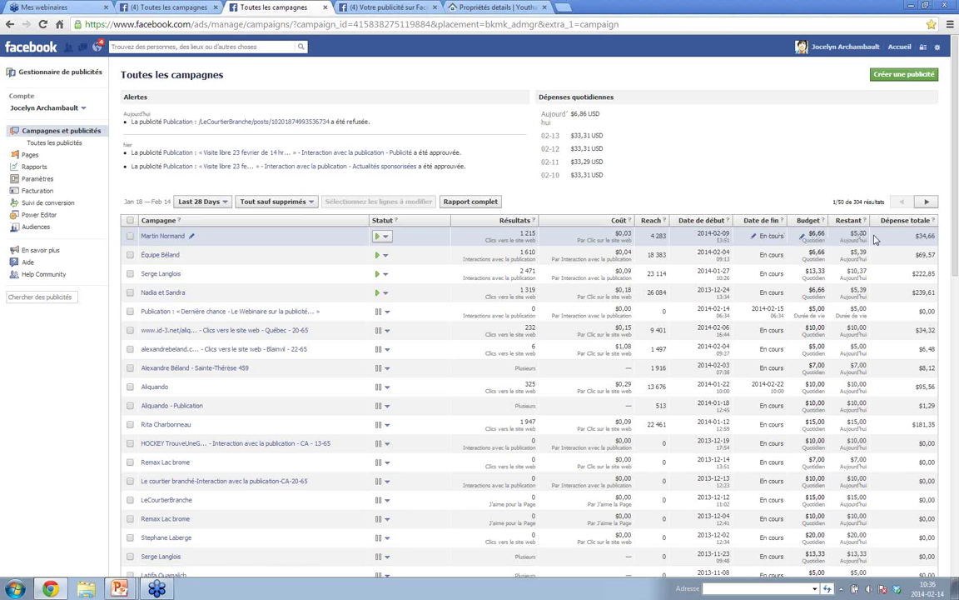
- Open the top campaign's results page
scroll(708, 225, "down", 3)
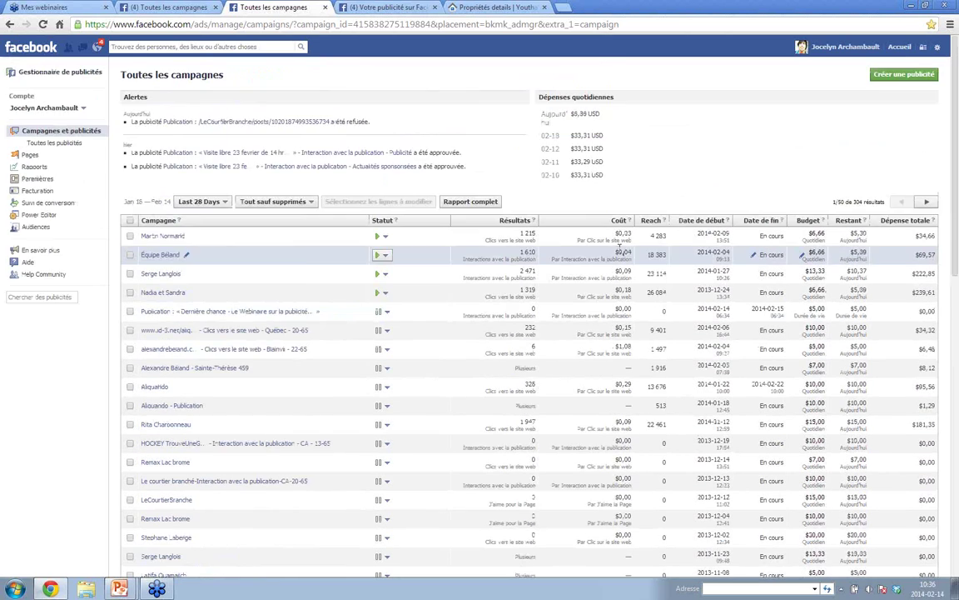
scroll(623, 250, "down", 1)
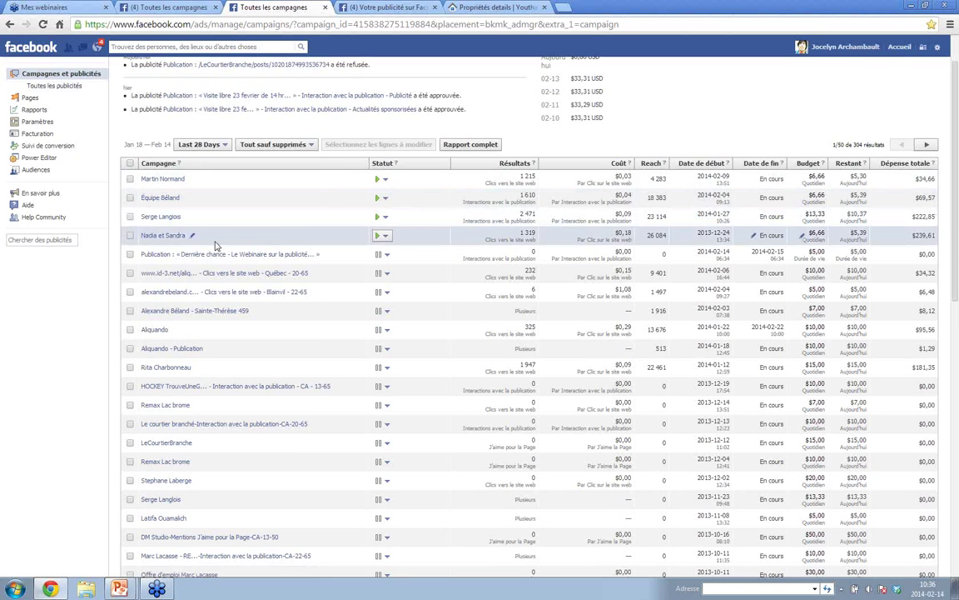
left_click(170, 183)
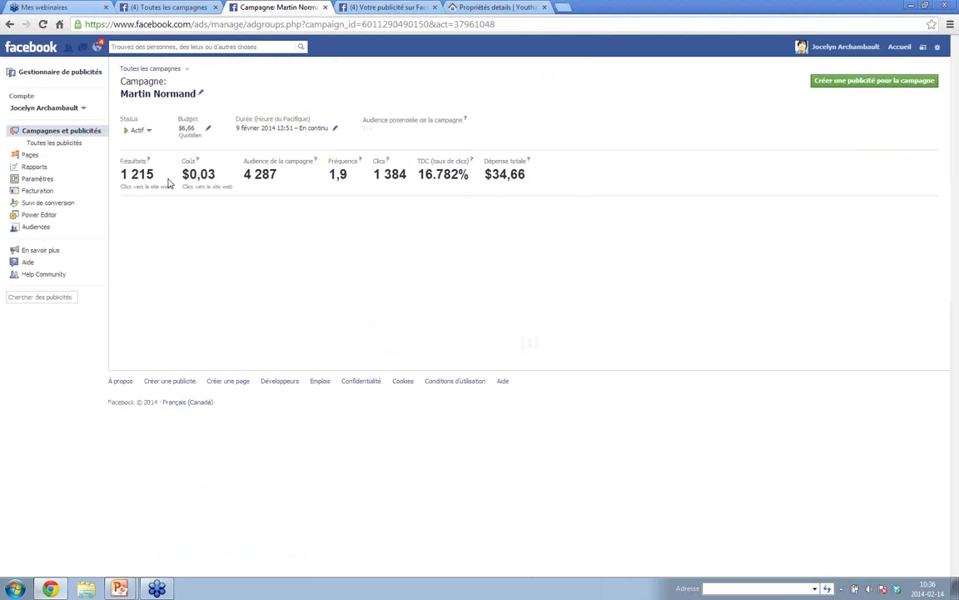
- Expand the Image 2, Image 3 and Image 1 ad rows to review their details
scroll(473, 253, "down", 3)
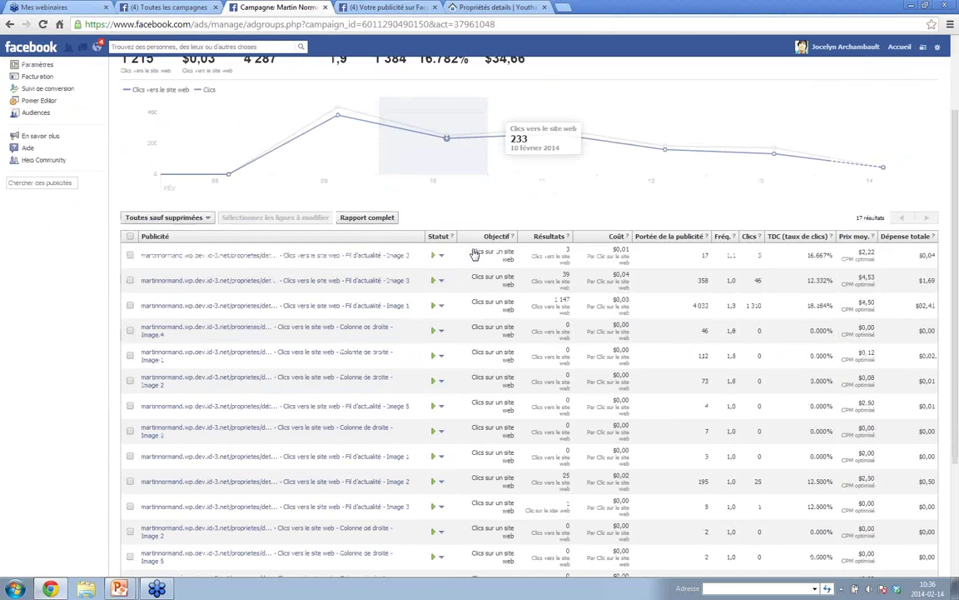
left_click(229, 259)
scroll(229, 261, "down", 3)
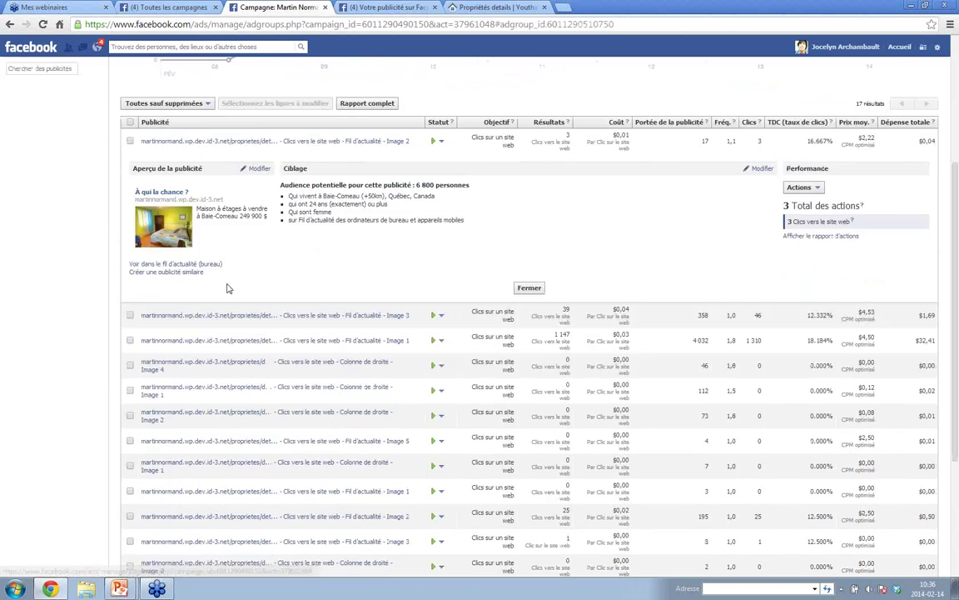
left_click(229, 316)
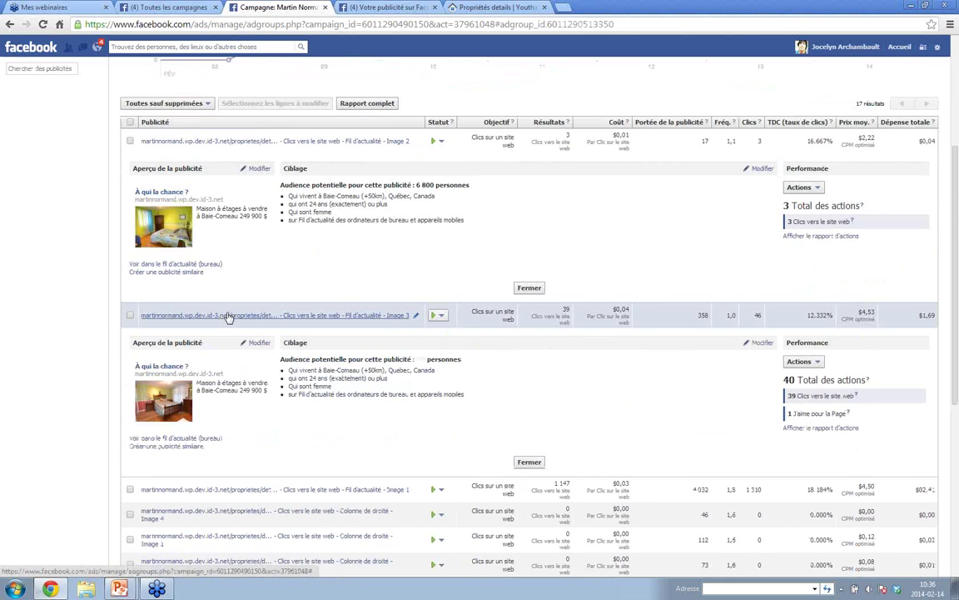
scroll(229, 317, "down", 2)
scroll(230, 316, "down", 3)
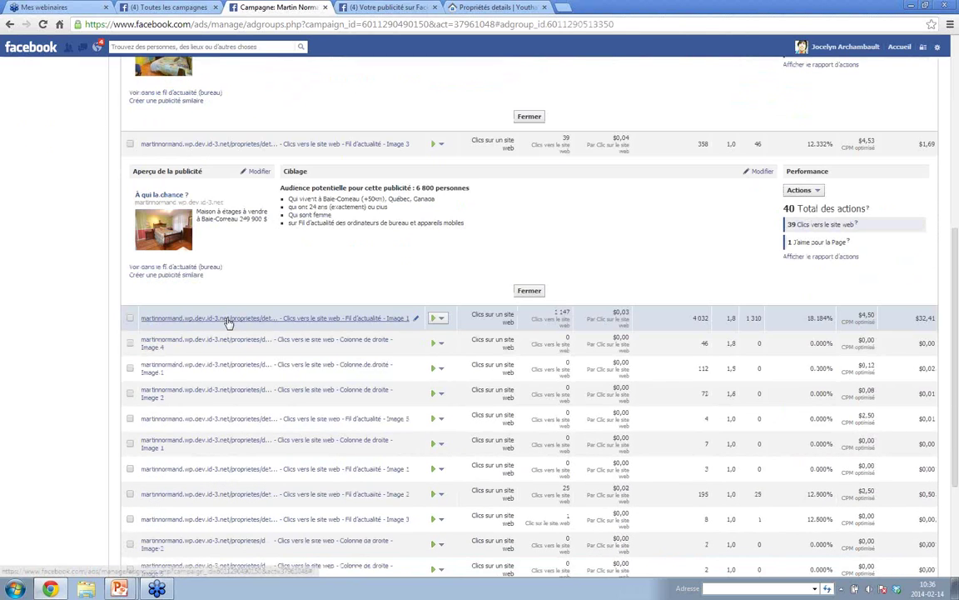
left_click(229, 317)
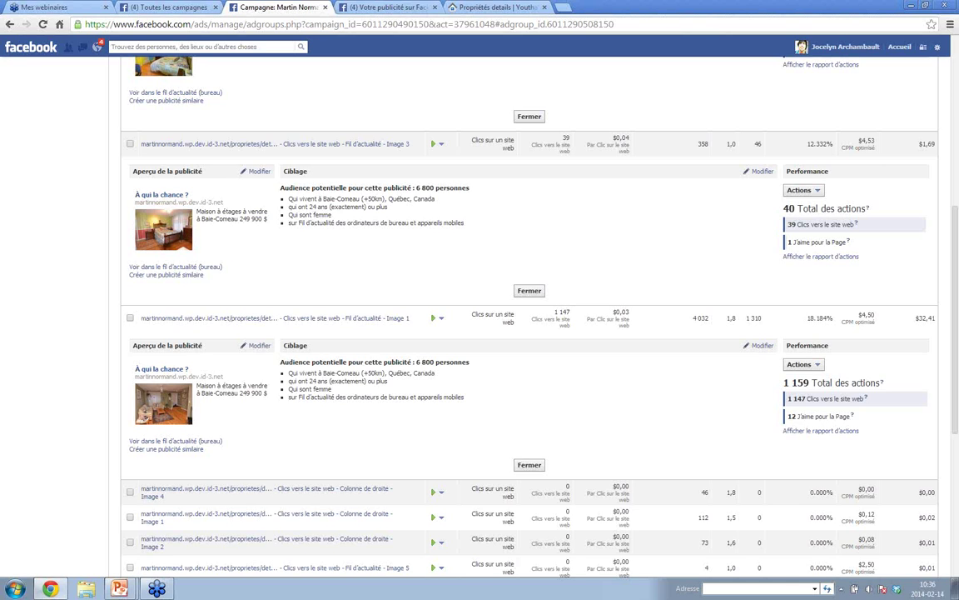
scroll(220, 327, "up", 5)
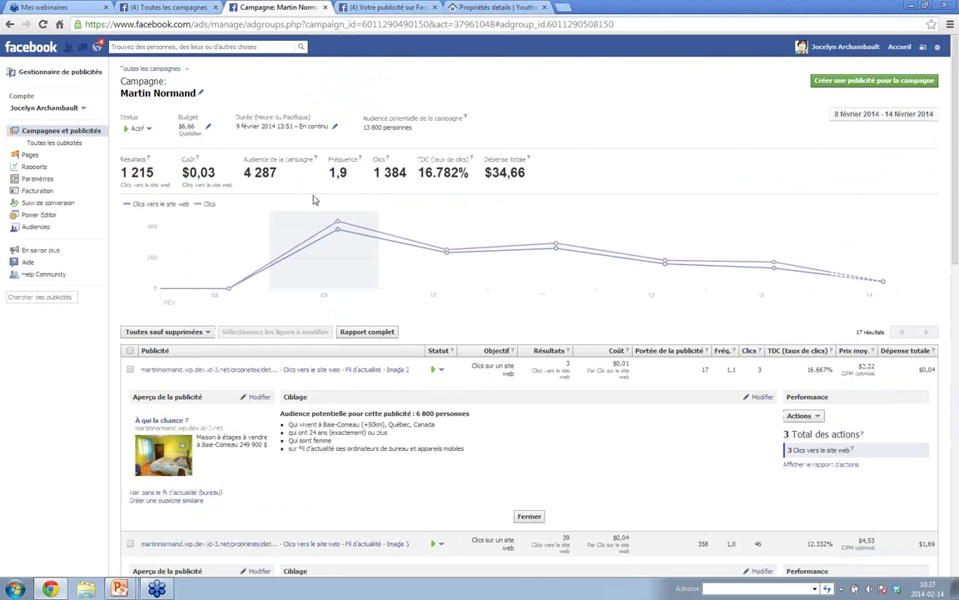
left_click(121, 588)
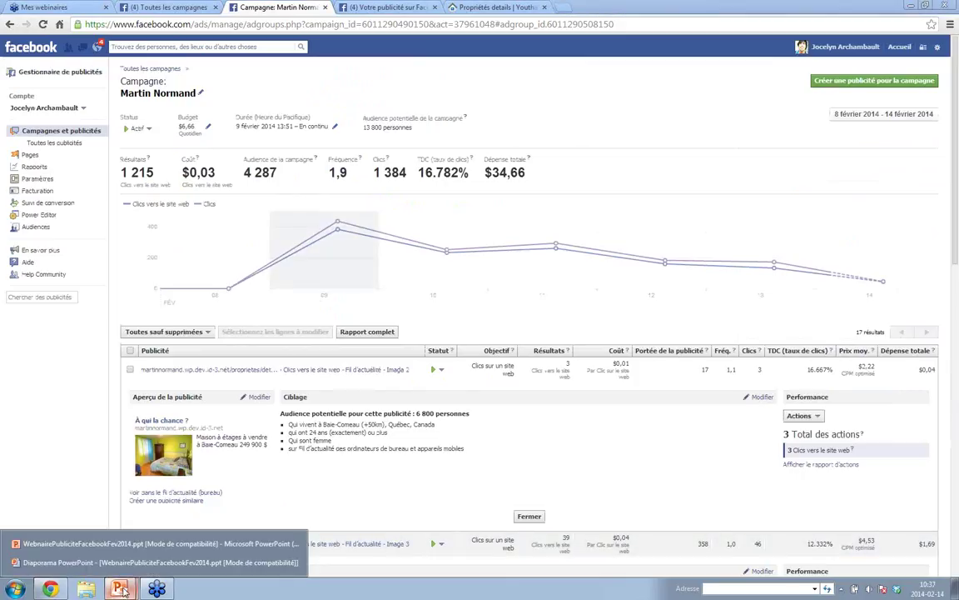
- Return to the slideshow and show the "Pourquoi de la pub facebook" slide's first point
left_click(125, 562)
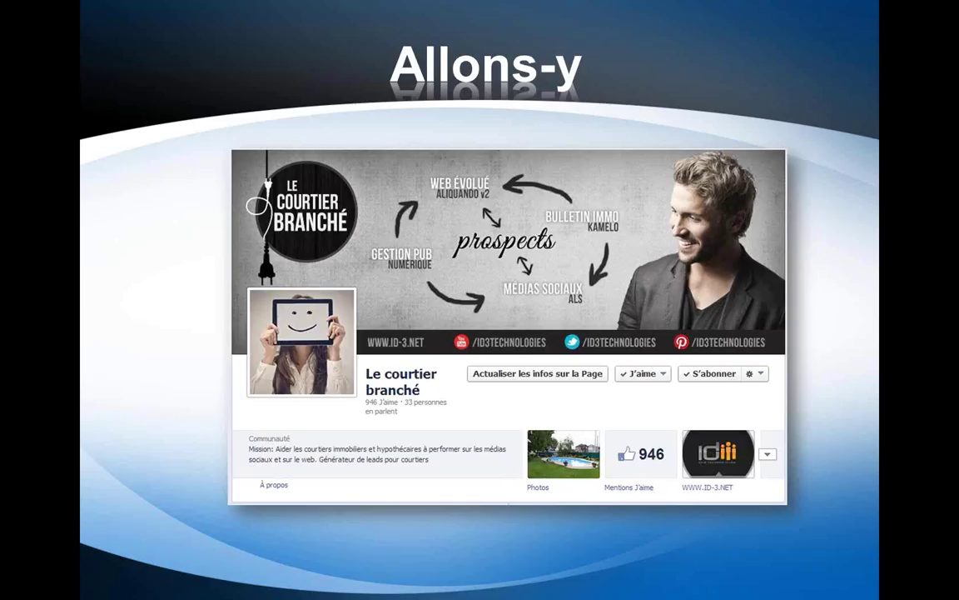
left_click(193, 394)
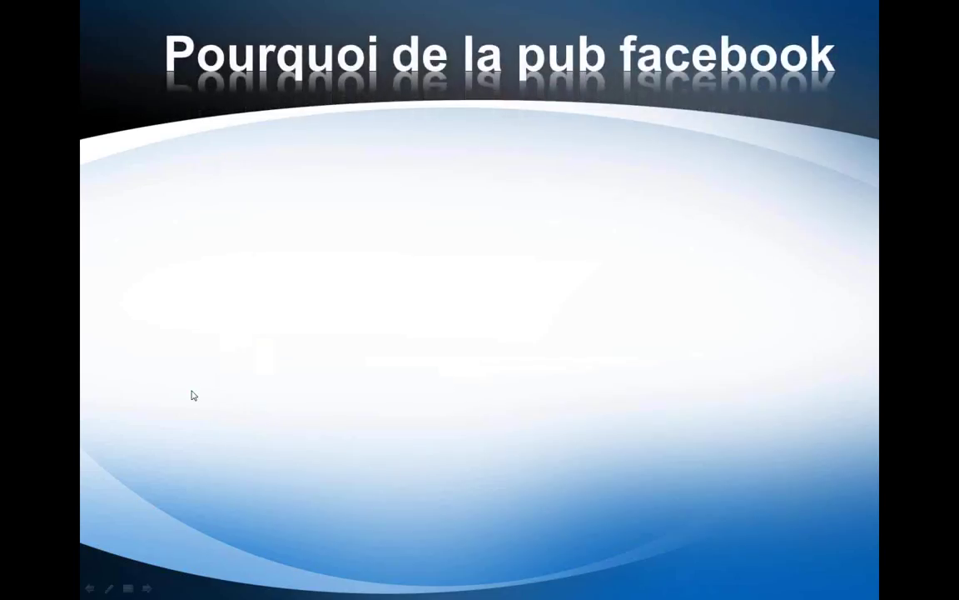
left_click(192, 395)
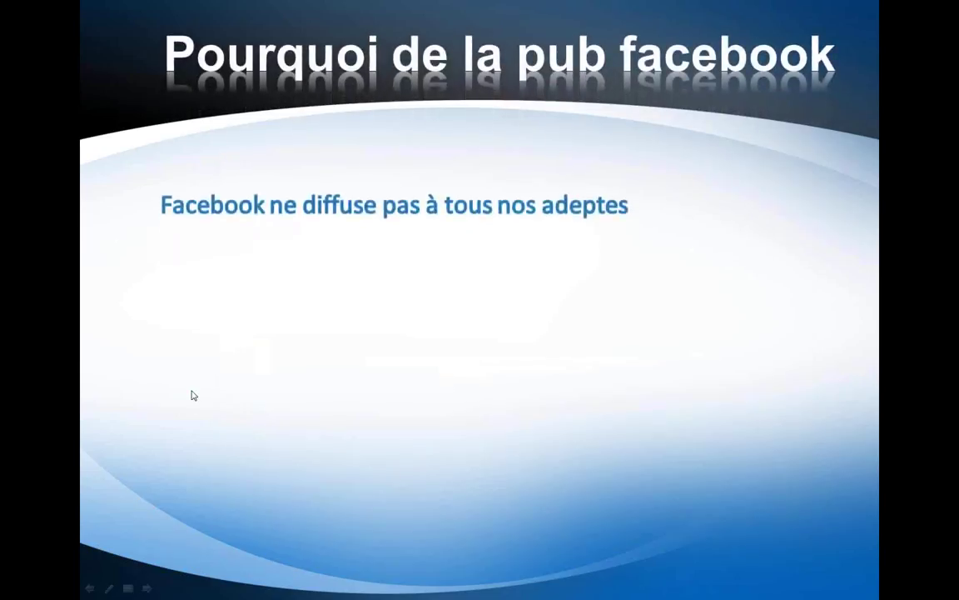